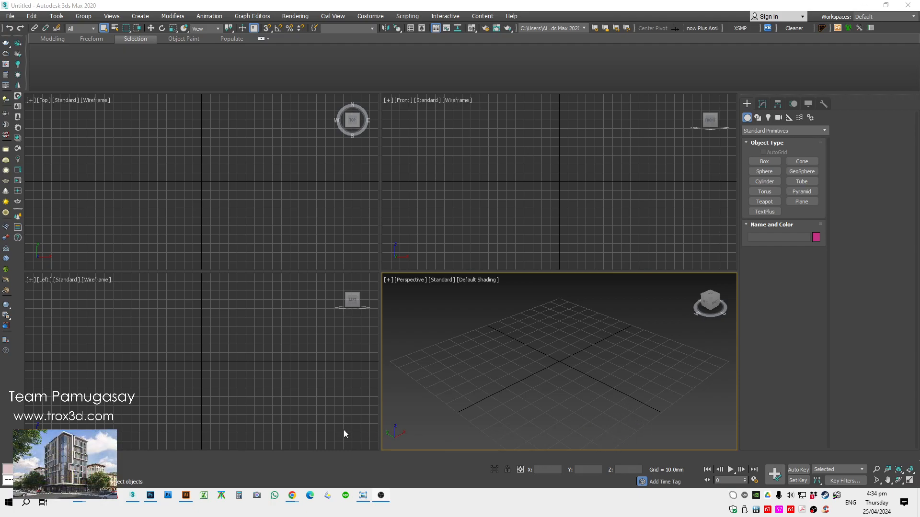
- Switch to Chrome and open the Vecteezy website from the web results for "vecteezy"
{"action": "mouse_move", "coordinate": [292, 495]}
{"action": "left_click", "coordinate": [339, 456]}
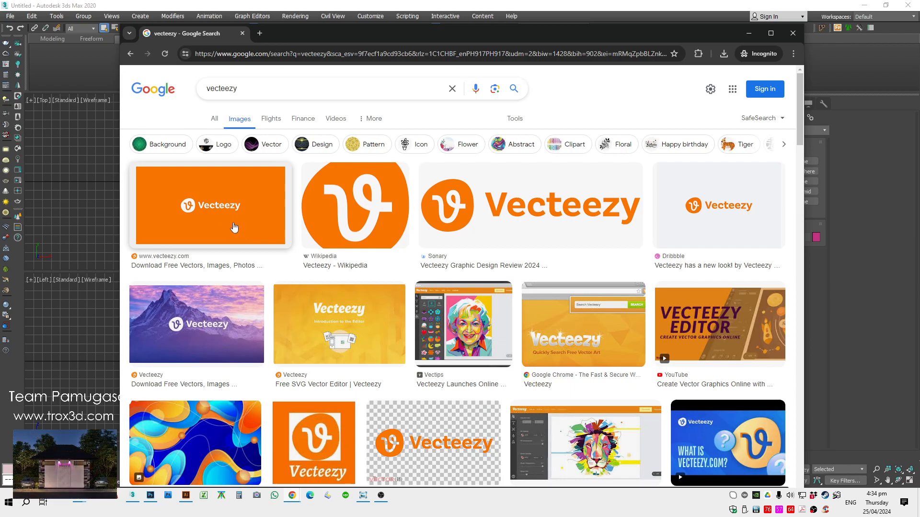
{"action": "left_click", "coordinate": [214, 119]}
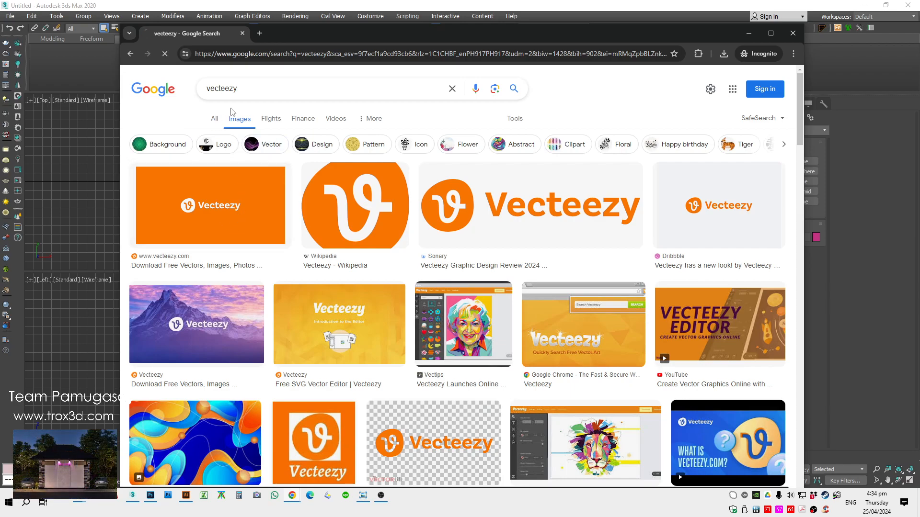
{"action": "left_click_drag", "start_coordinate": [317, 44], "coordinate": [327, 36]}
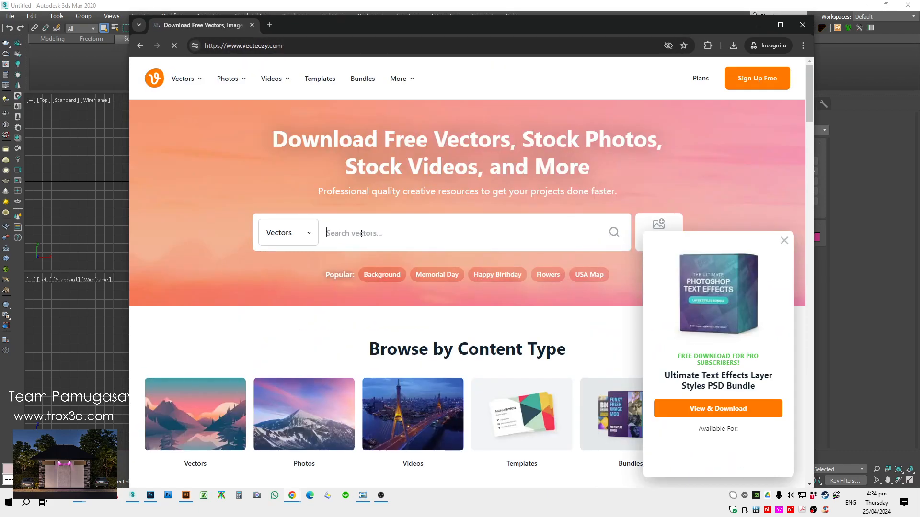
- Search Vecteezy's vectors for "logo" and look over the first results
{"action": "left_click", "coordinate": [378, 220]}
{"action": "type", "text": "logo"}
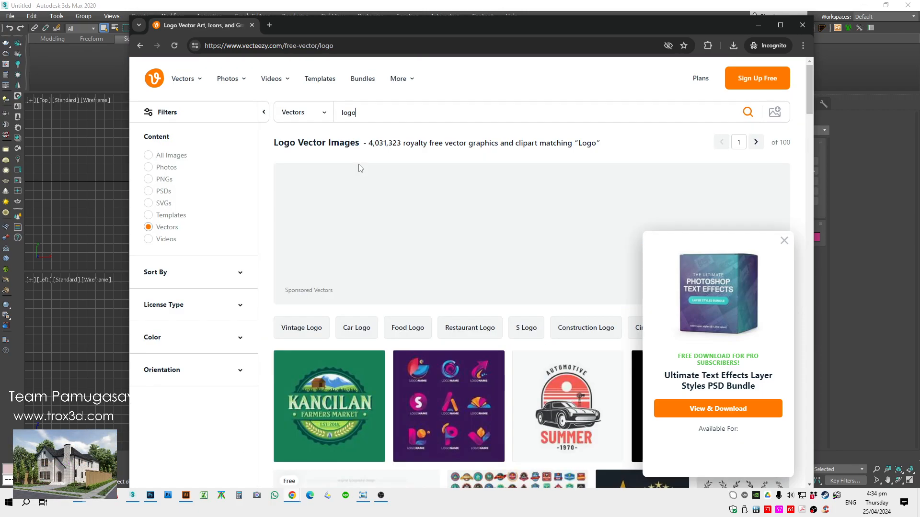
{"action": "scroll", "coordinate": [387, 232], "scroll_direction": "down", "scroll_amount": 2}
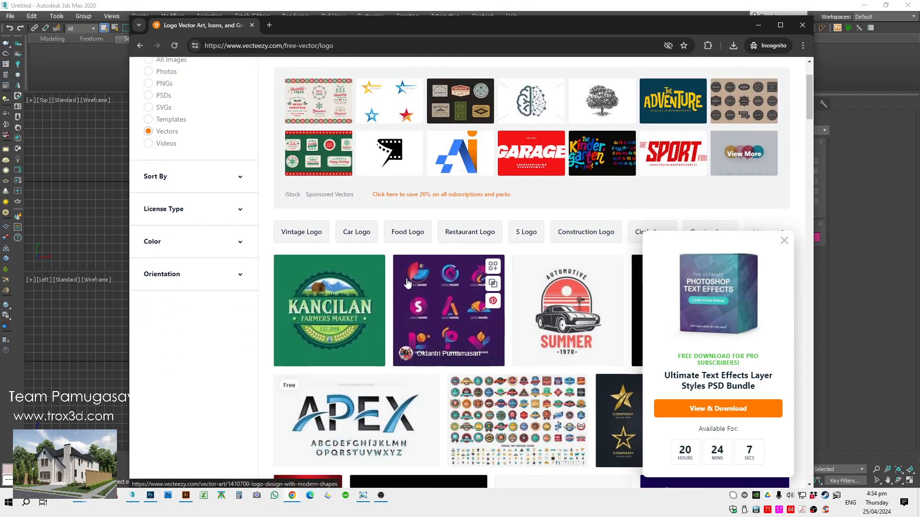
{"action": "scroll", "coordinate": [548, 320], "scroll_direction": "up", "scroll_amount": 2}
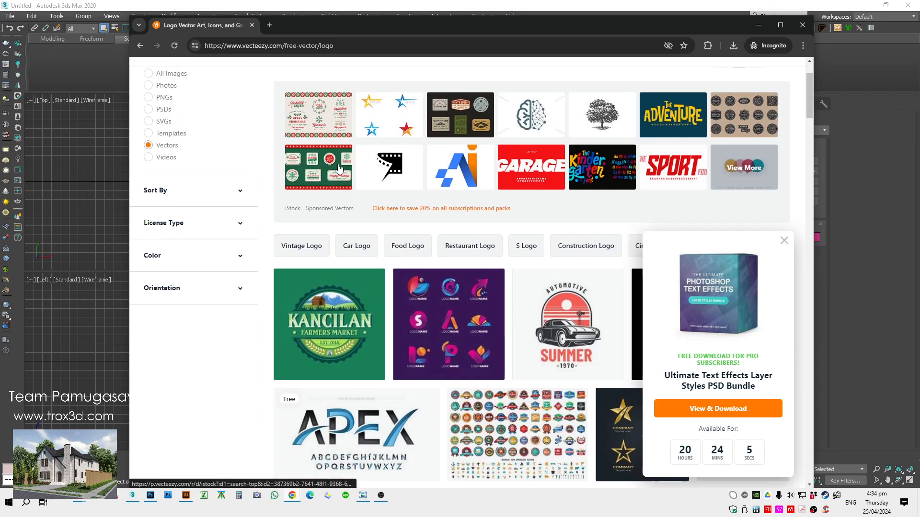
- Refine the vector search to "logo generic" and dismiss the promotional popup
{"action": "left_click", "coordinate": [391, 112]}
{"action": "type", "text": "gene"}
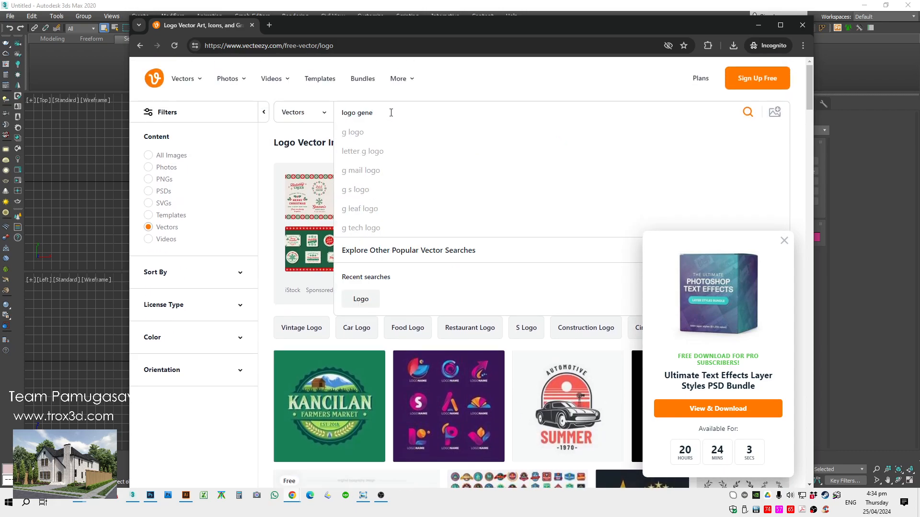
{"action": "type", "text": "ric"}
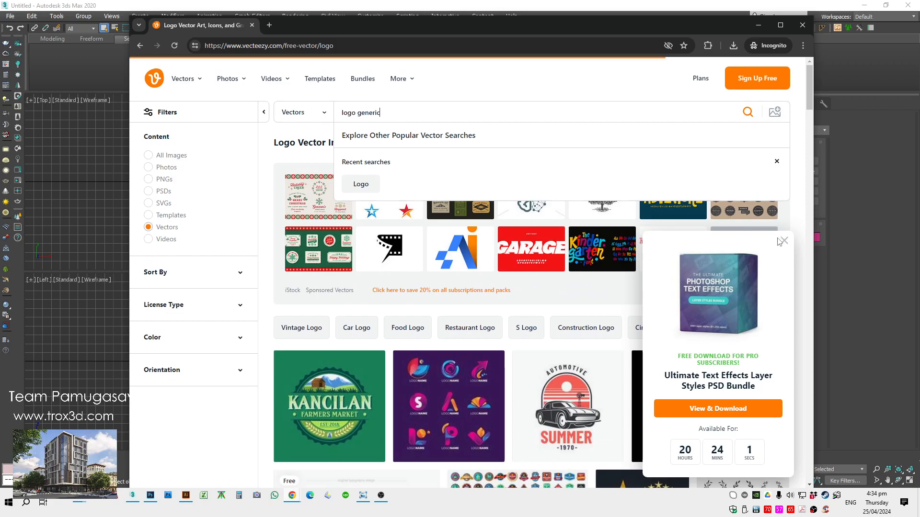
{"action": "key", "text": "Return"}
{"action": "left_click", "coordinate": [784, 241]}
- Browse the generic logo results, view the WGJ letter logo's page, and return to the results
{"action": "scroll", "coordinate": [592, 260], "scroll_direction": "down", "scroll_amount": 4}
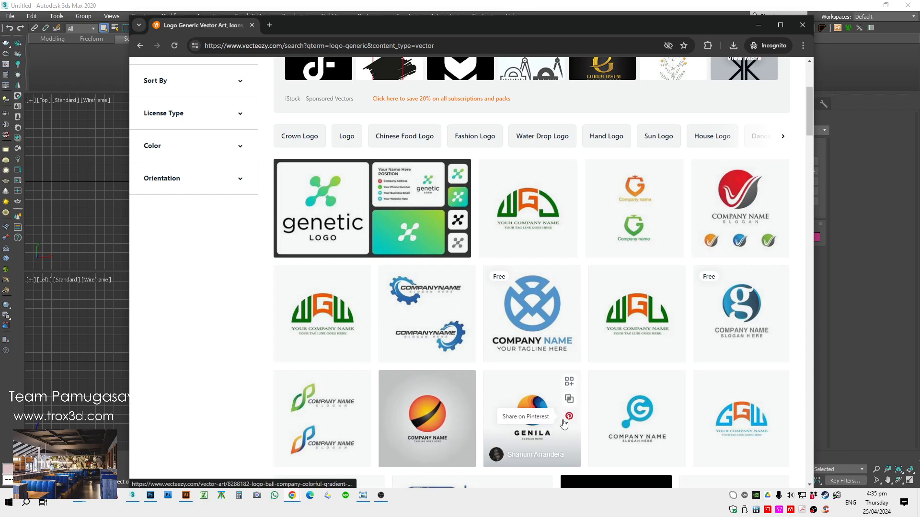
{"action": "scroll", "coordinate": [618, 414], "scroll_direction": "down", "scroll_amount": 4}
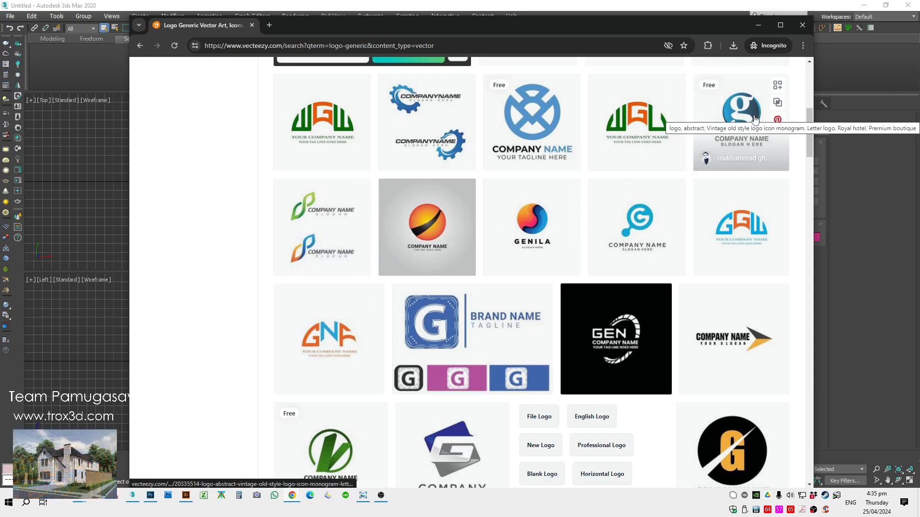
{"action": "scroll", "coordinate": [532, 240], "scroll_direction": "up", "scroll_amount": 3}
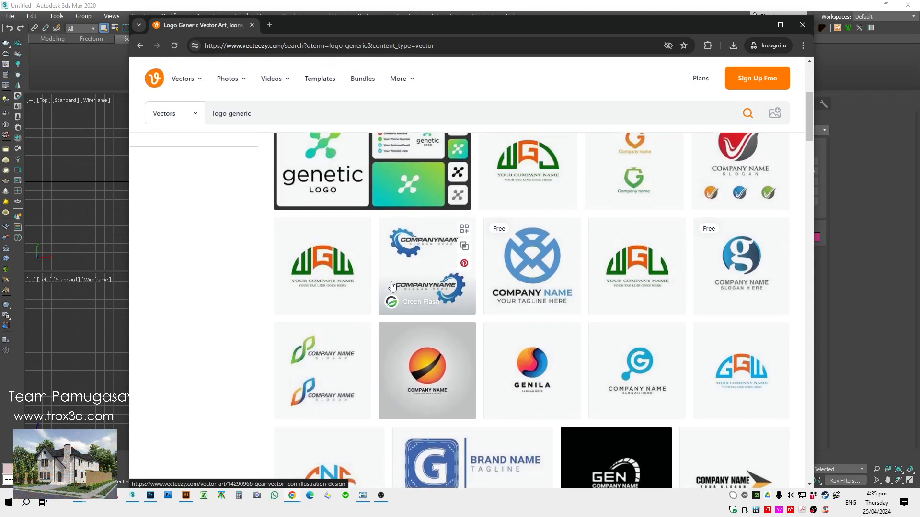
{"action": "scroll", "coordinate": [431, 254], "scroll_direction": "up", "scroll_amount": 2}
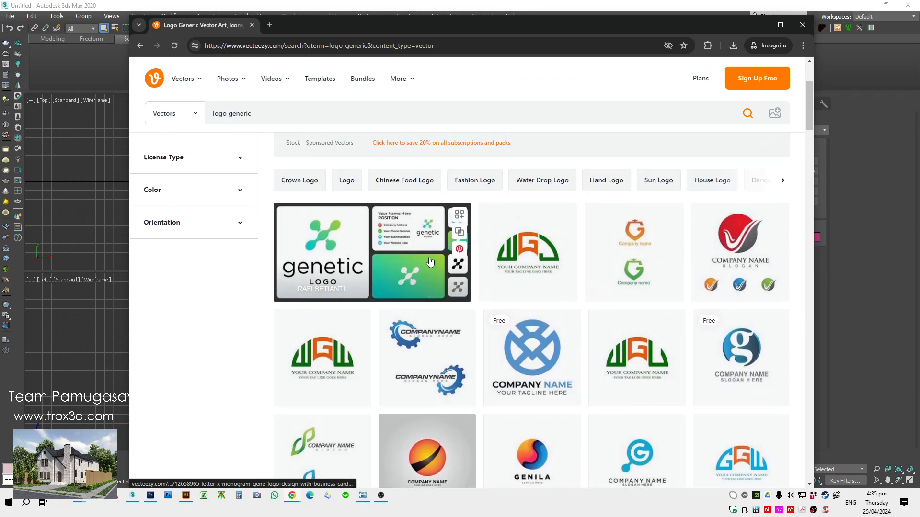
{"action": "left_click", "coordinate": [572, 265]}
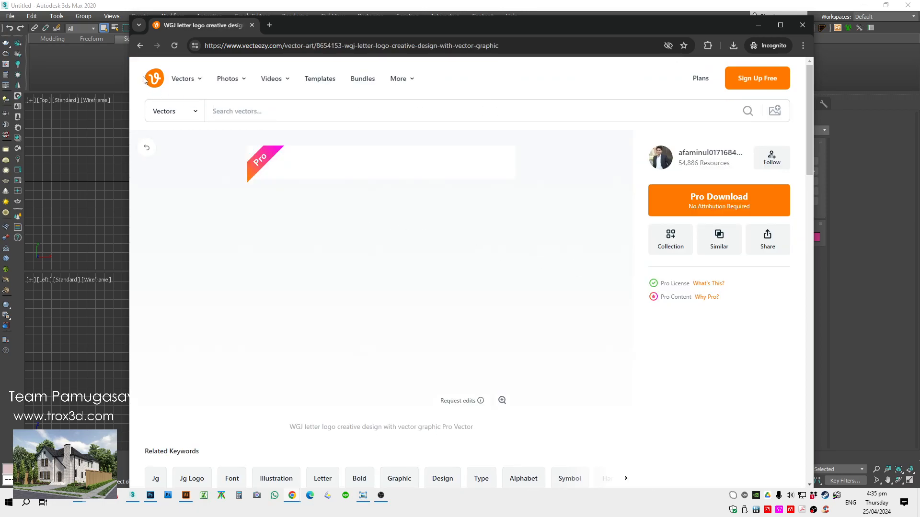
{"action": "left_click", "coordinate": [147, 46]}
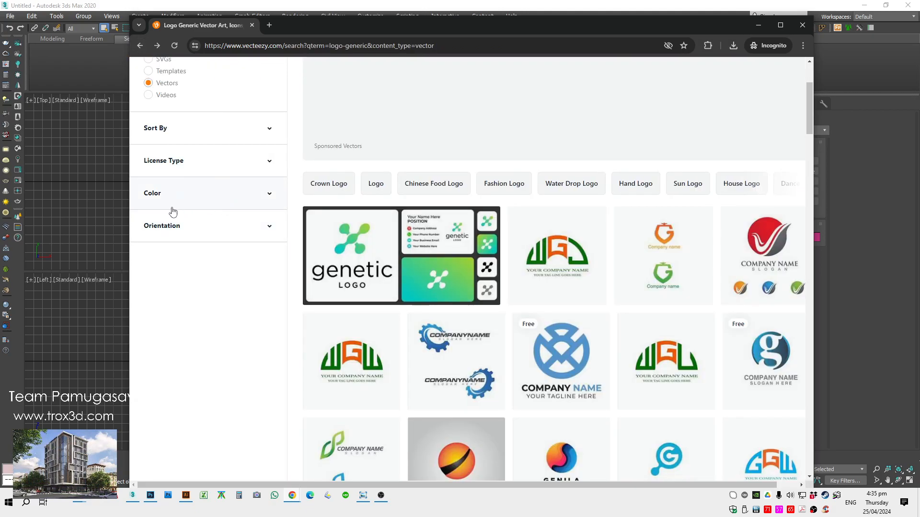
- Filter the logo results by license type to show only Free License vectors
{"action": "scroll", "coordinate": [225, 247], "scroll_direction": "up", "scroll_amount": 2}
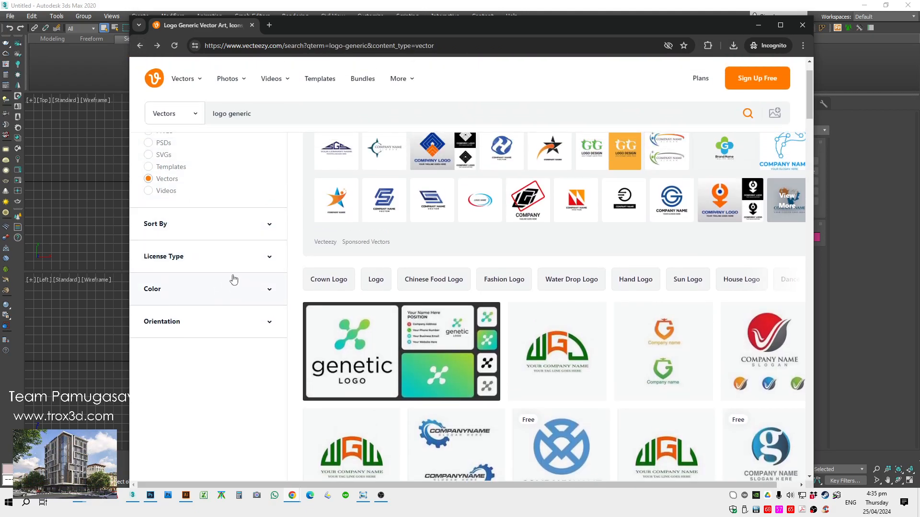
{"action": "left_click", "coordinate": [240, 263]}
{"action": "left_click", "coordinate": [171, 291]}
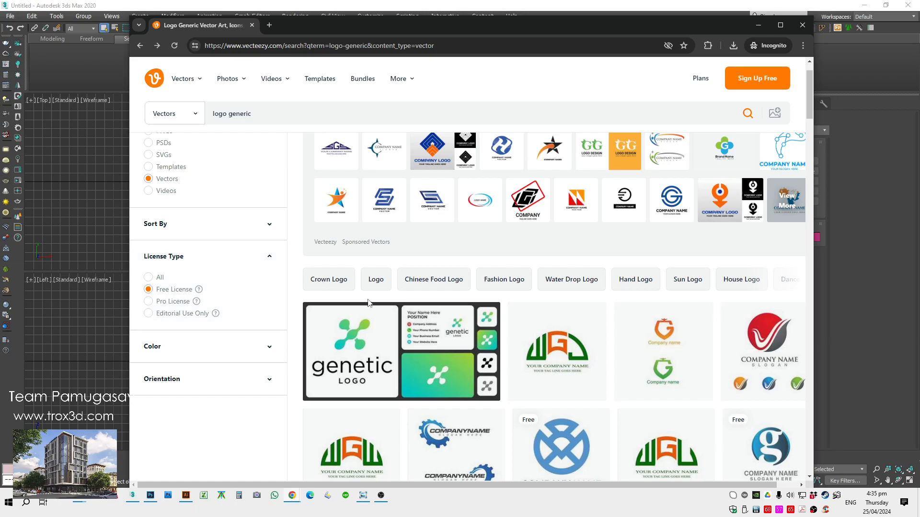
- Open the free blue star logo with COMPANY NAME and download its ZIP archive into the exec folder
{"action": "scroll", "coordinate": [395, 287], "scroll_direction": "down", "scroll_amount": 3}
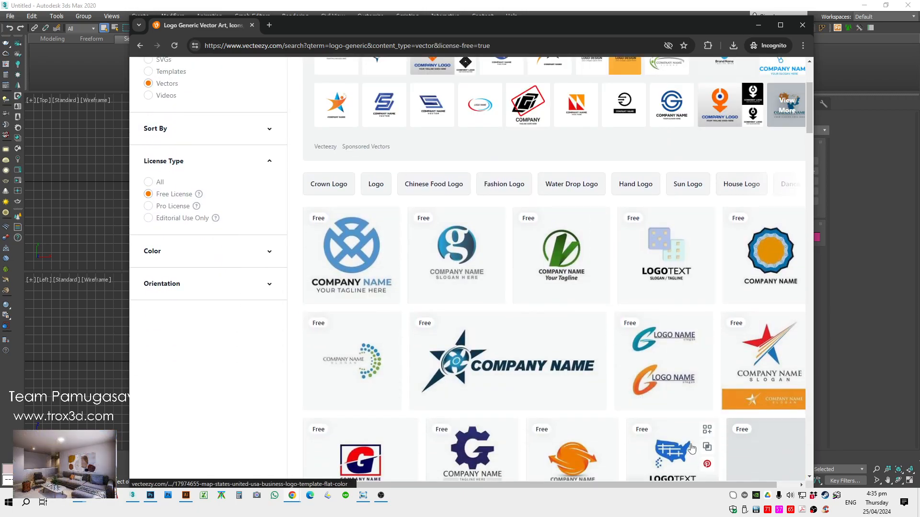
{"action": "left_click", "coordinate": [505, 360]}
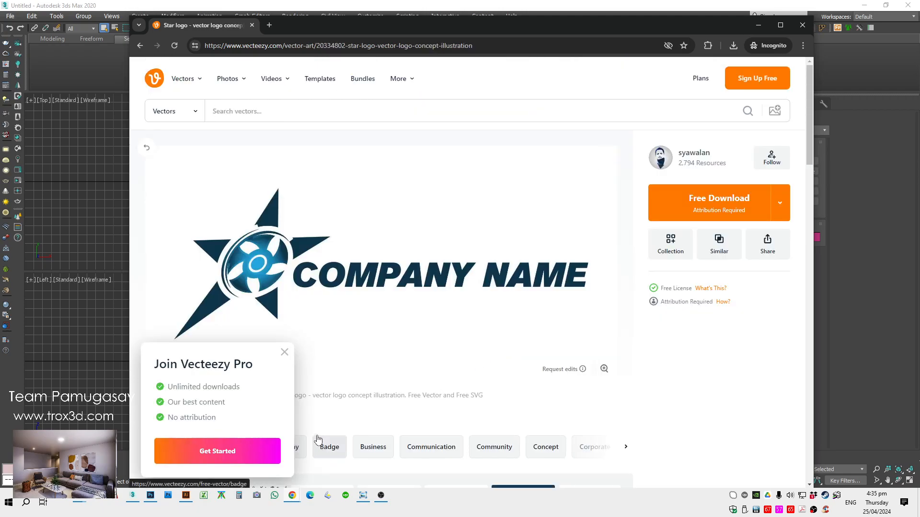
{"action": "left_click", "coordinate": [284, 353]}
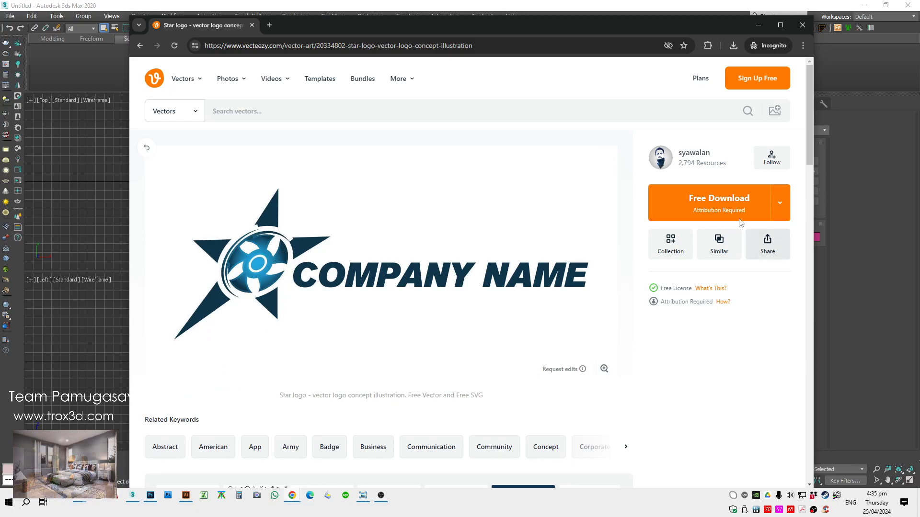
{"action": "left_click", "coordinate": [710, 198]}
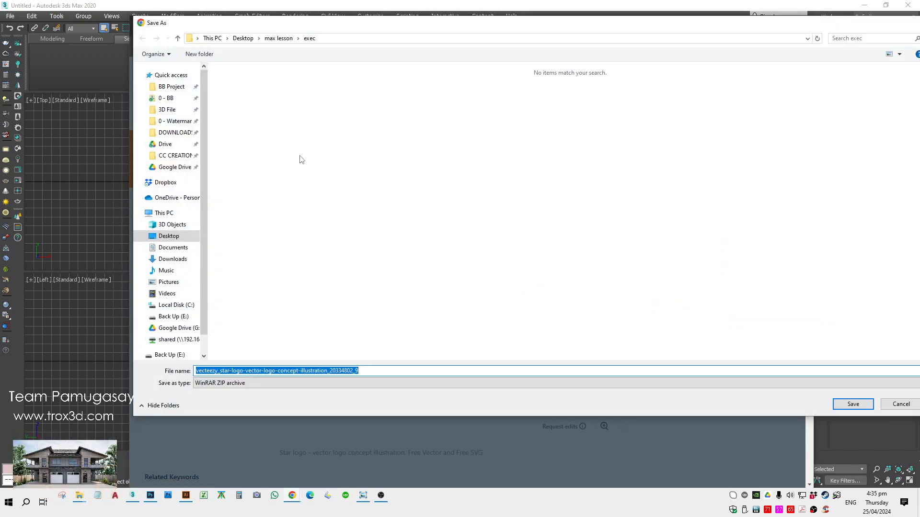
{"action": "left_click", "coordinate": [852, 403]}
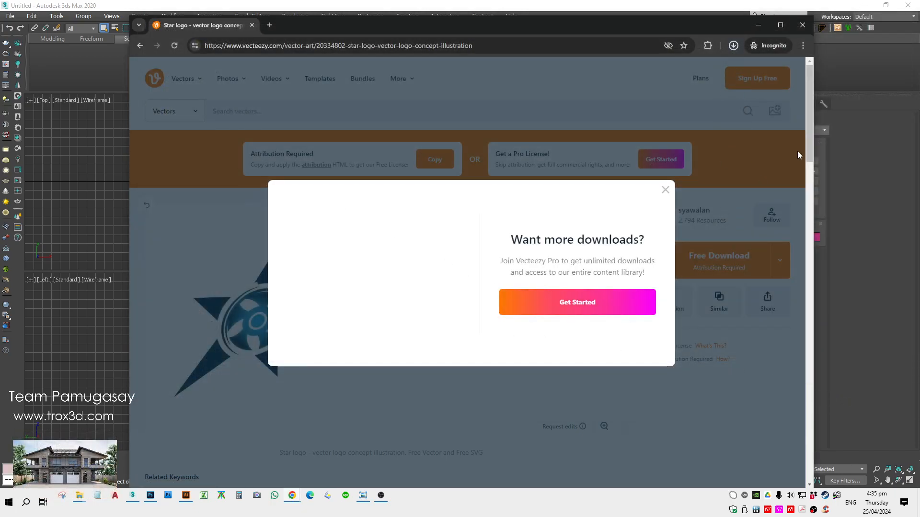
- Show the downloaded star logo ZIP in its folder and extract its contents there
{"action": "left_click", "coordinate": [733, 46]}
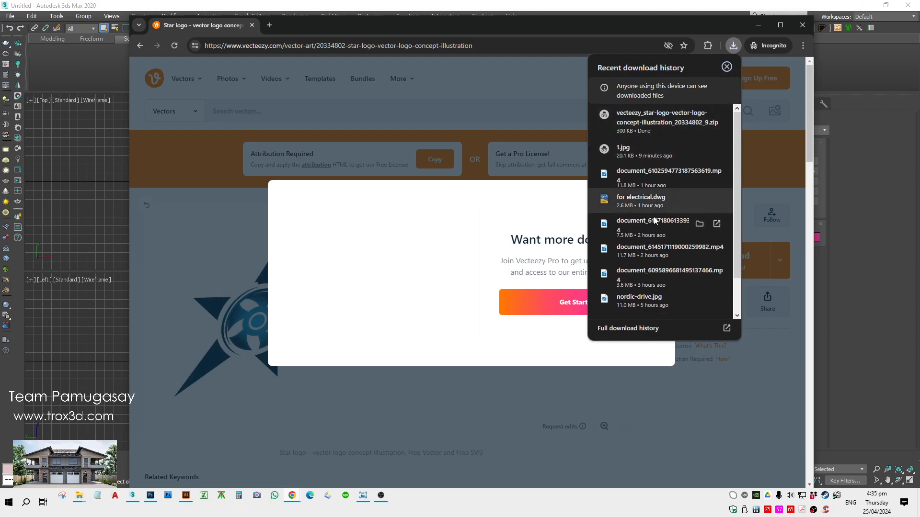
{"action": "left_click", "coordinate": [698, 121]}
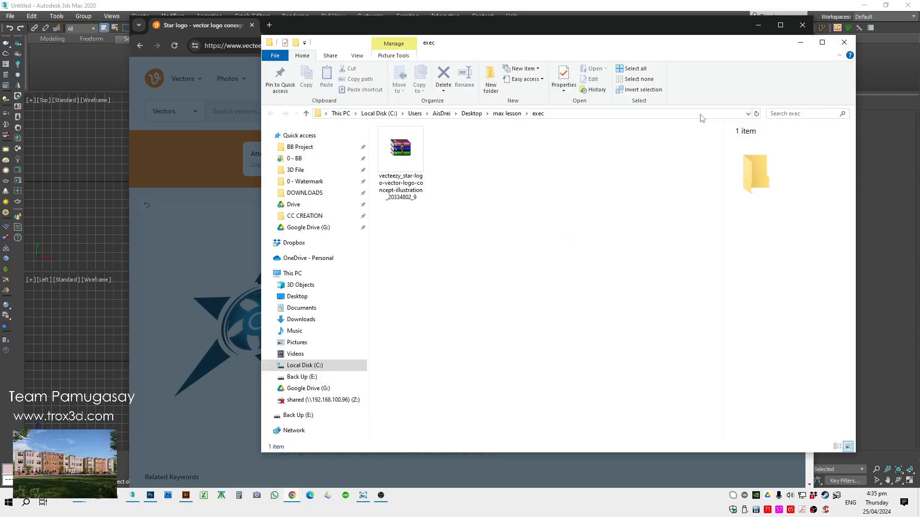
{"action": "right_click", "coordinate": [403, 168]}
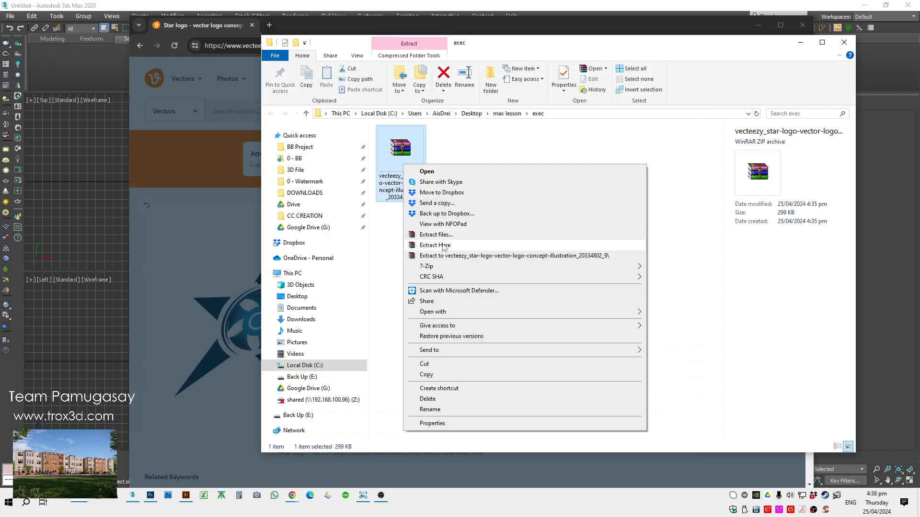
{"action": "left_click", "coordinate": [431, 244]}
- Switch to Illustrator and close the open 1.jpg document without saving changes
{"action": "left_click_drag", "start_coordinate": [457, 191], "coordinate": [168, 472]}
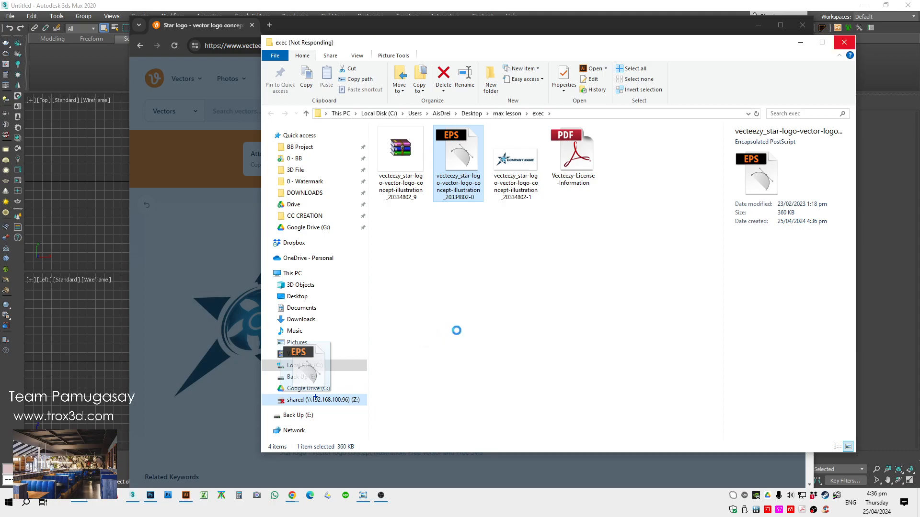
{"action": "left_click", "coordinate": [459, 331]}
{"action": "left_click", "coordinate": [186, 495]}
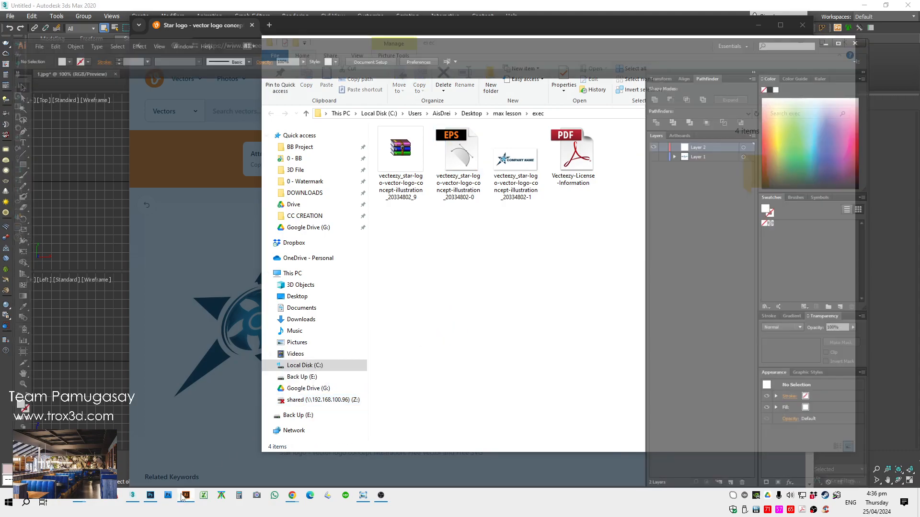
{"action": "left_click", "coordinate": [109, 44]}
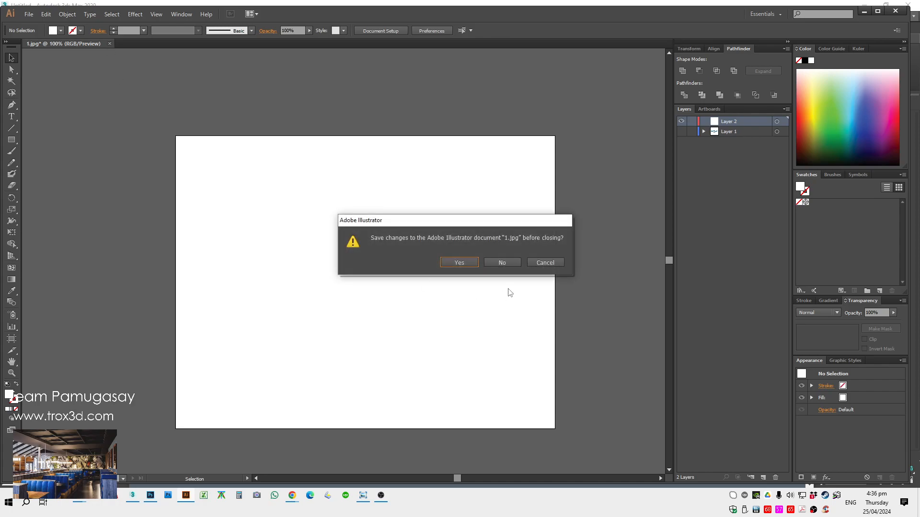
{"action": "left_click", "coordinate": [514, 267]}
- Open the extracted star logo EPS from the exec folder in Illustrator, retaining the 9-slice scaling option for symbols
{"action": "mouse_move", "coordinate": [95, 506]}
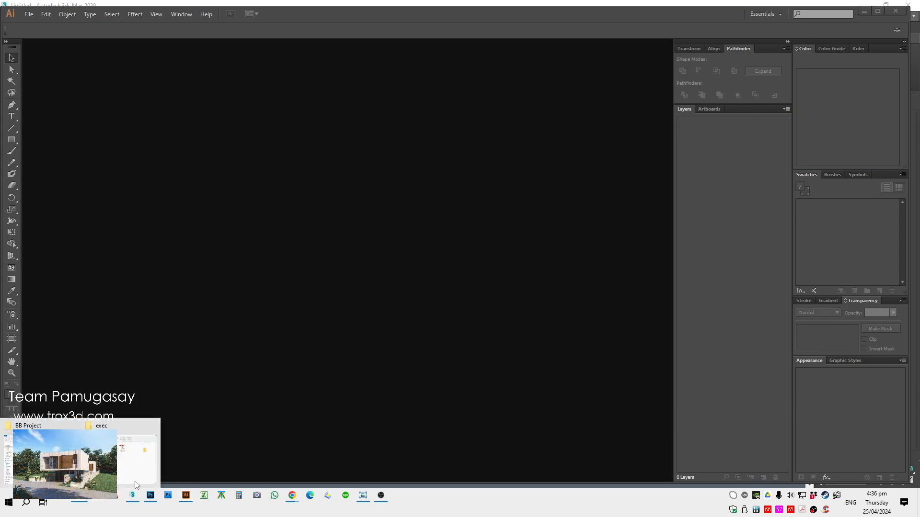
{"action": "left_click", "coordinate": [134, 453]}
{"action": "left_click", "coordinate": [459, 158]}
{"action": "left_click_drag", "start_coordinate": [459, 158], "coordinate": [115, 187]}
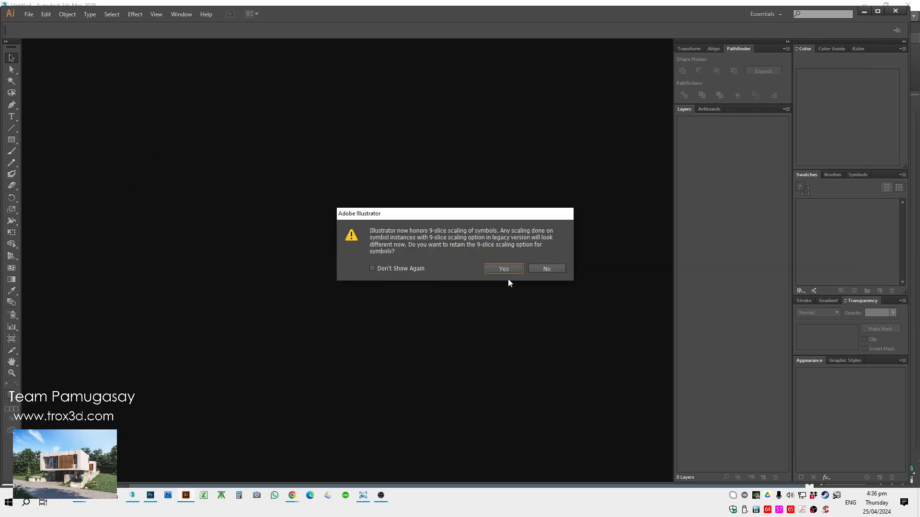
{"action": "left_click", "coordinate": [505, 271]}
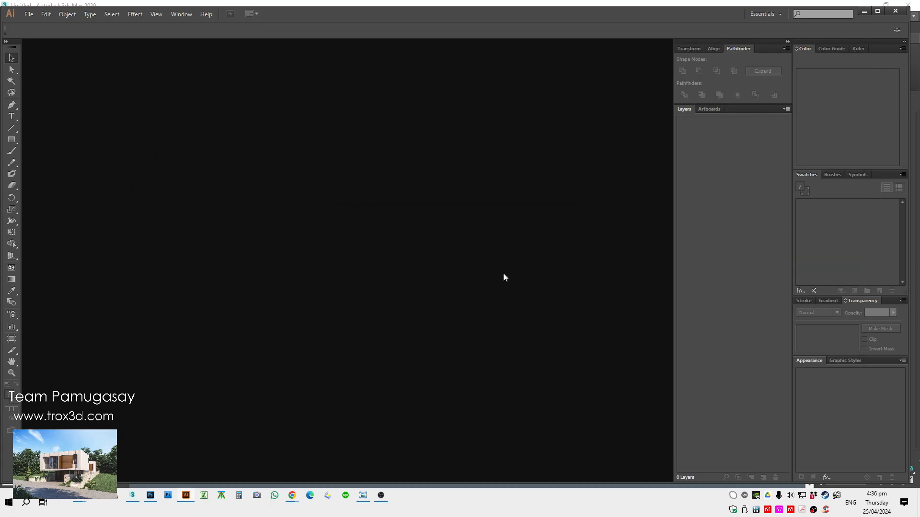
- Select the star logo artwork group with its COMPANY NAME lettering on the artboard
{"action": "scroll", "coordinate": [260, 203], "scroll_direction": "up", "scroll_amount": 4, "text": "alt"}
{"action": "left_click", "coordinate": [284, 210]}
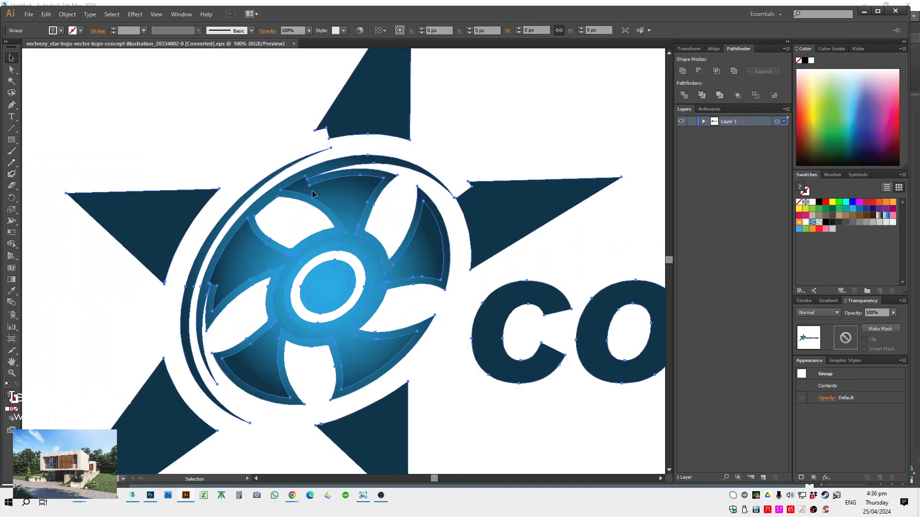
{"action": "scroll", "coordinate": [311, 191], "scroll_direction": "down", "scroll_amount": 3, "text": "alt"}
{"action": "left_click_drag", "start_coordinate": [476, 278], "coordinate": [337, 305]}
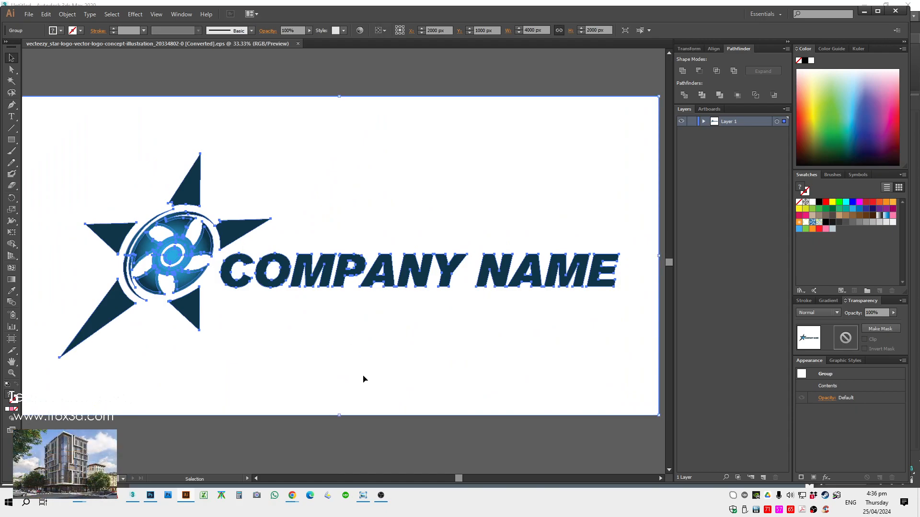
{"action": "left_click_drag", "start_coordinate": [319, 362], "coordinate": [323, 366]}
- Try to export the logo as a JPEG using artboards, with RGB colour, maximum quality 10 and 500 ppi resolution
{"action": "left_click", "coordinate": [24, 16]}
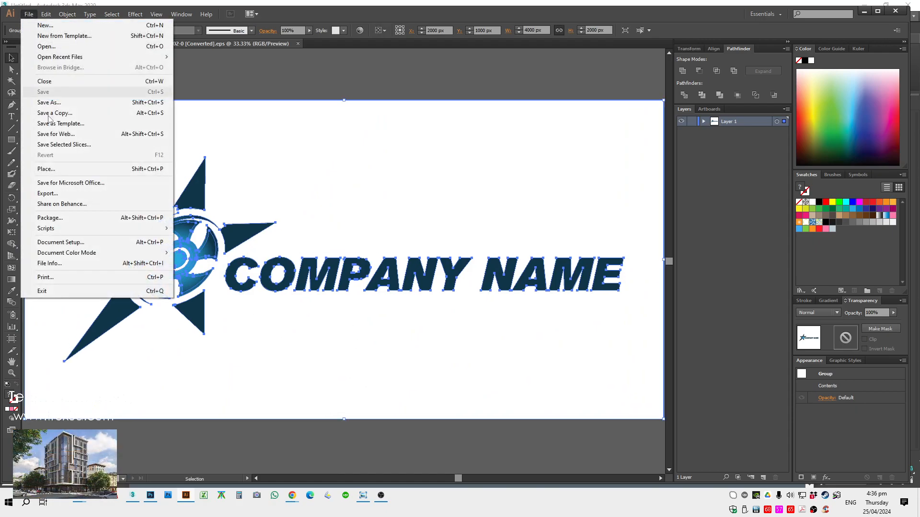
{"action": "left_click", "coordinate": [54, 194]}
{"action": "left_click", "coordinate": [158, 376]}
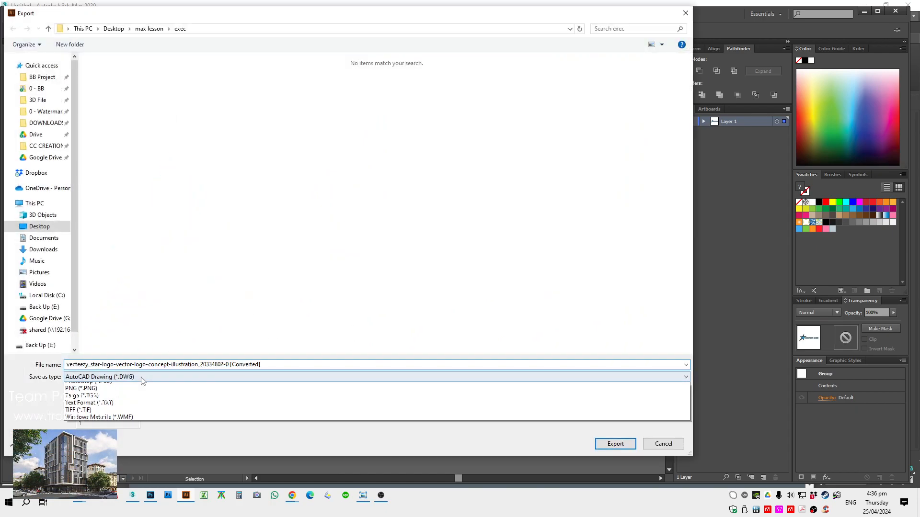
{"action": "left_click", "coordinate": [80, 424]}
{"action": "left_click", "coordinate": [95, 393]}
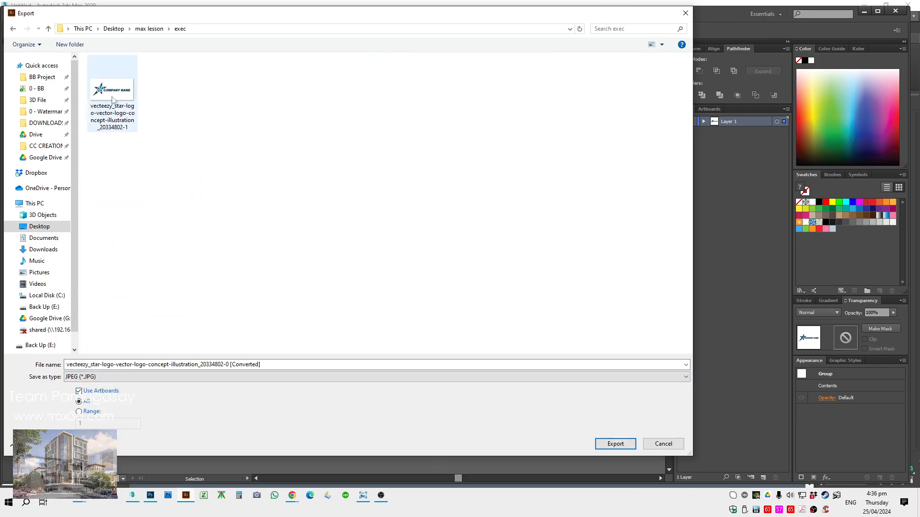
{"action": "key", "text": "Return"}
{"action": "left_click", "coordinate": [102, 40]}
{"action": "left_click", "coordinate": [102, 40]}
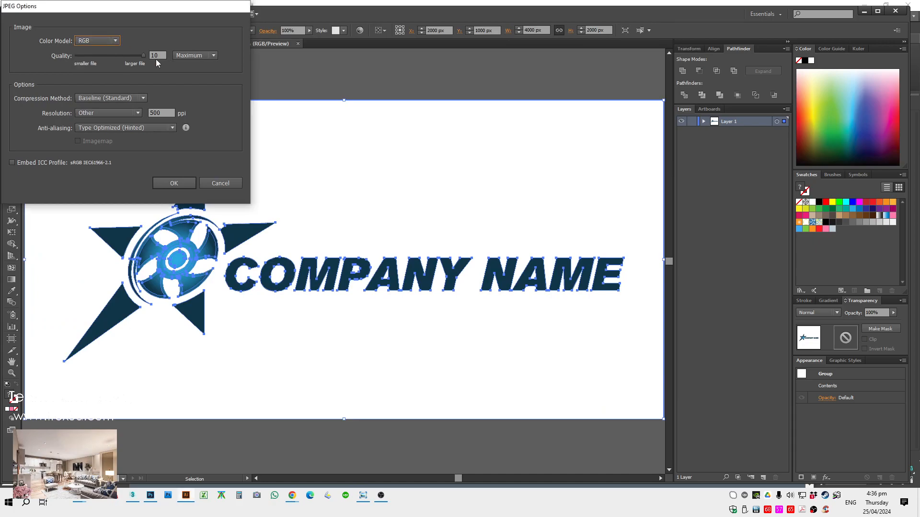
{"action": "left_click", "coordinate": [169, 184]}
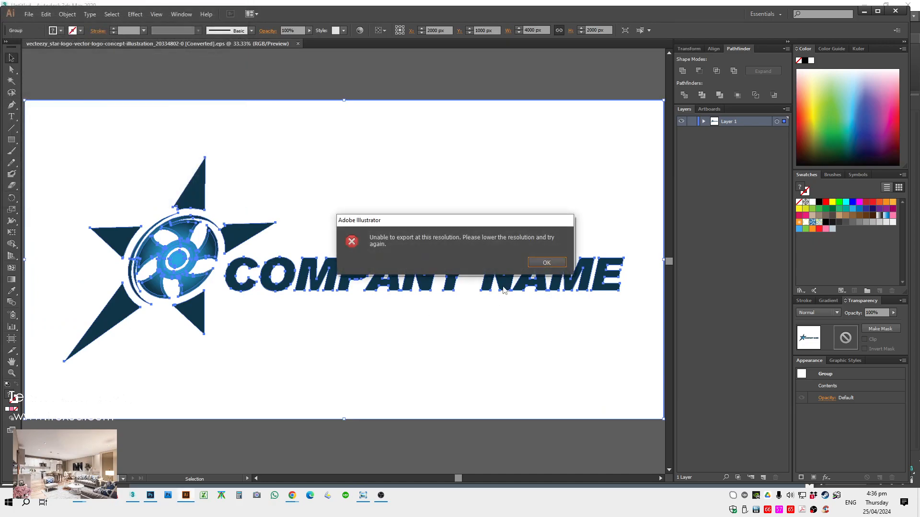
{"action": "left_click", "coordinate": [547, 263]}
- Export the logo as a JPEG named 1 in the exec folder, using artboards and 300 ppi resolution, and deselect the artwork
{"action": "left_click", "coordinate": [30, 15]}
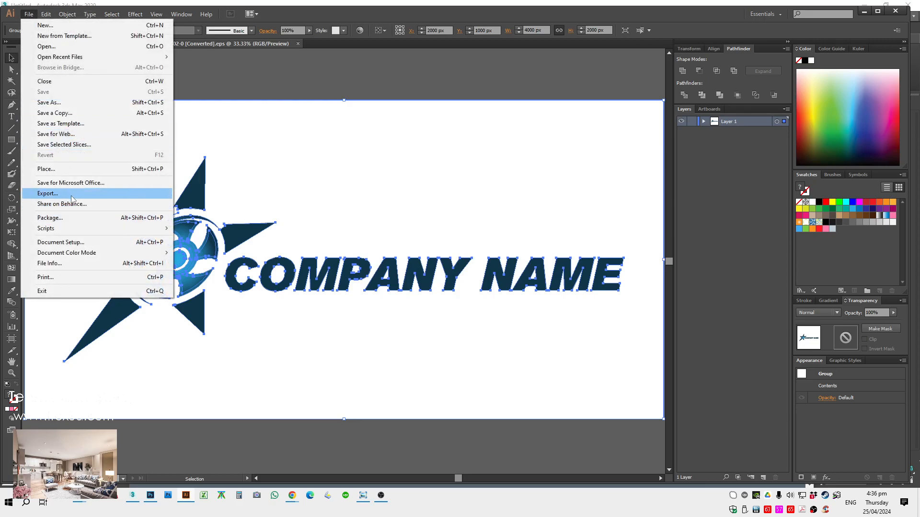
{"action": "left_click", "coordinate": [119, 193]}
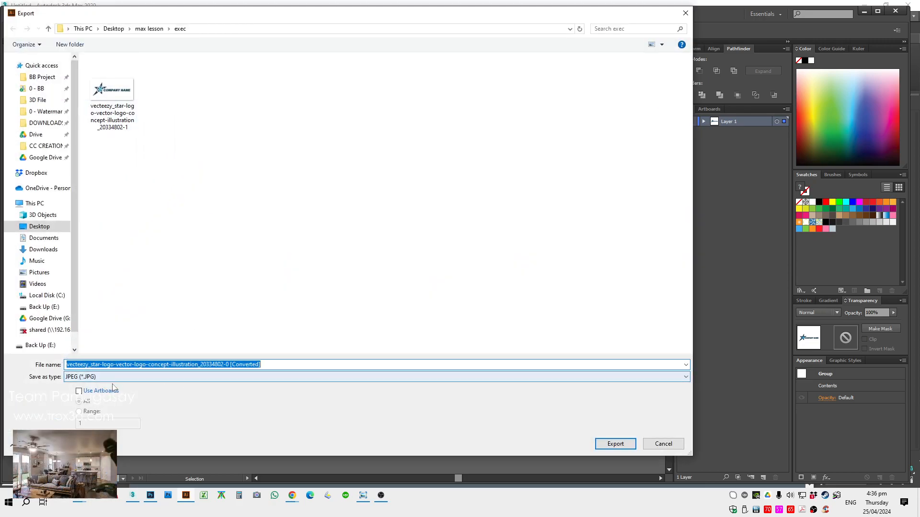
{"action": "left_click", "coordinate": [108, 389]}
{"action": "left_click", "coordinate": [335, 366]}
{"action": "type", "text": "1"}
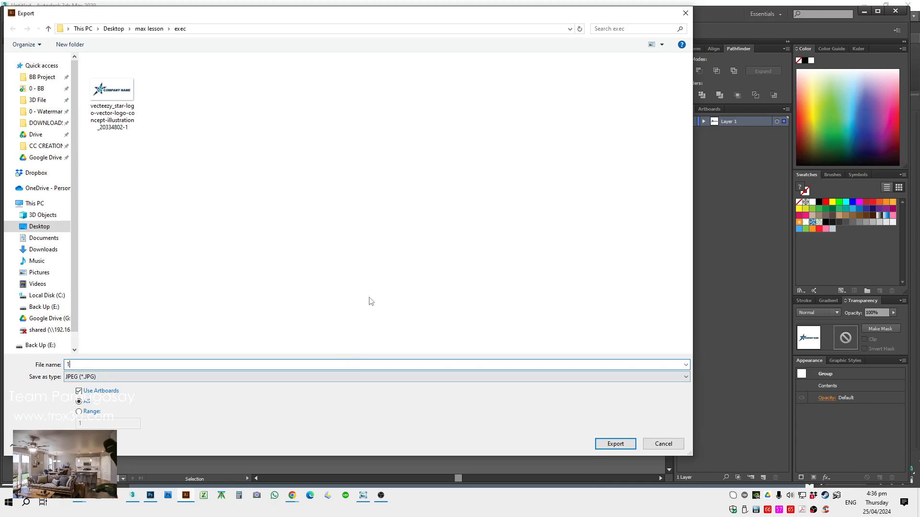
{"action": "left_click", "coordinate": [614, 445]}
{"action": "double_click", "coordinate": [158, 113]}
{"action": "type", "text": "300"}
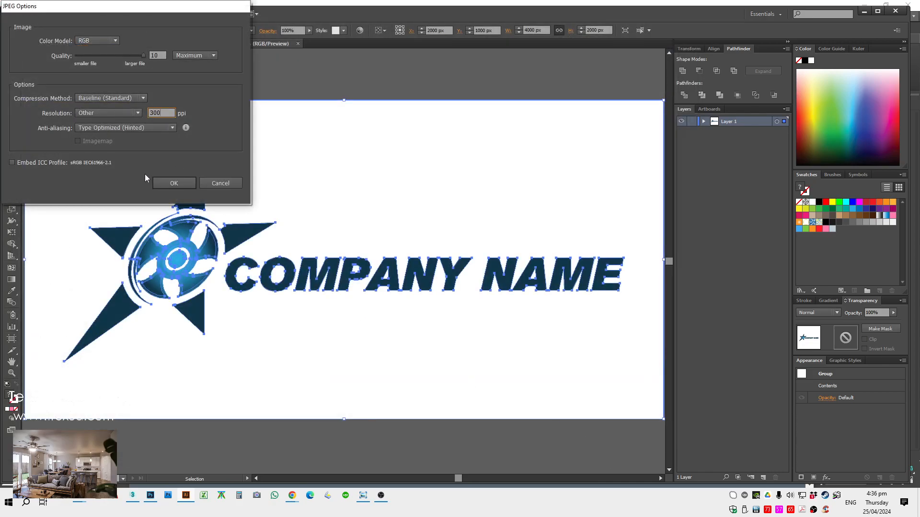
{"action": "left_click", "coordinate": [185, 182]}
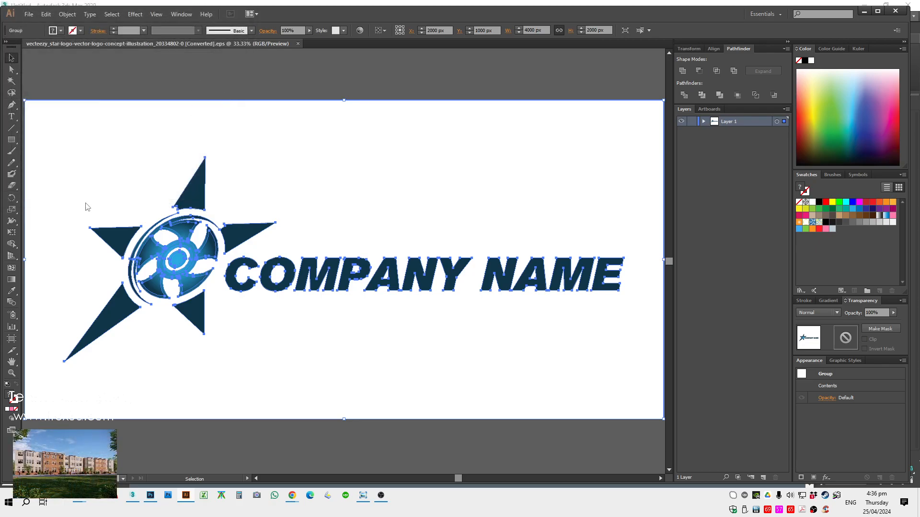
{"action": "left_click", "coordinate": [132, 198]}
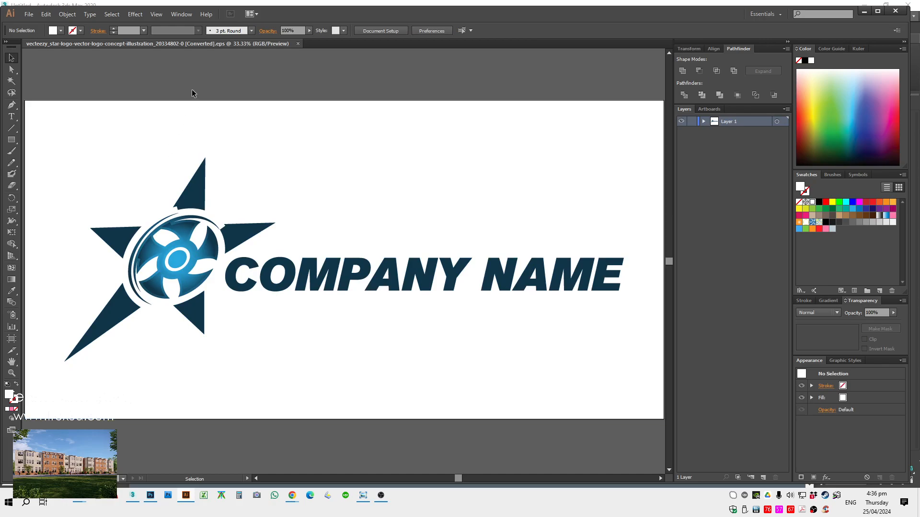
- Save the logo document in the exec folder as an Adobe Illustrator (*.AI) file named 121
{"action": "left_click", "coordinate": [29, 13]}
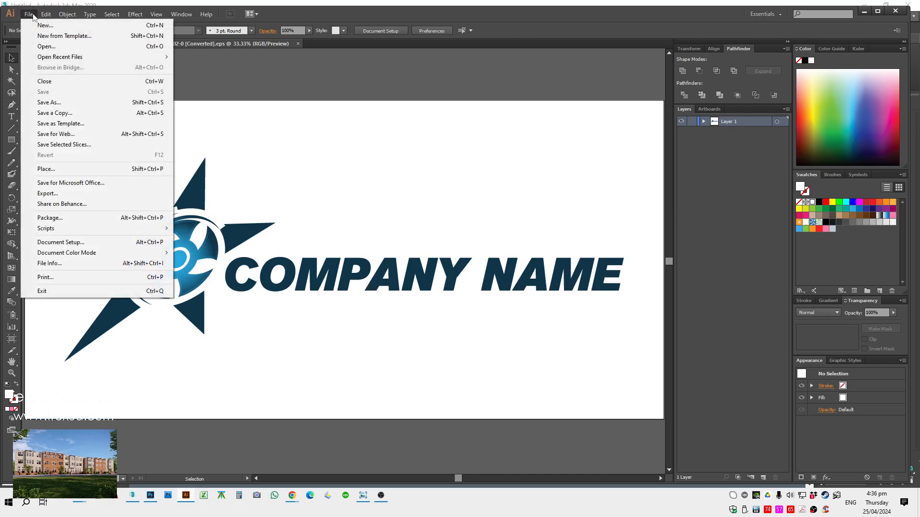
{"action": "left_click", "coordinate": [75, 104]}
{"action": "left_click", "coordinate": [91, 377]}
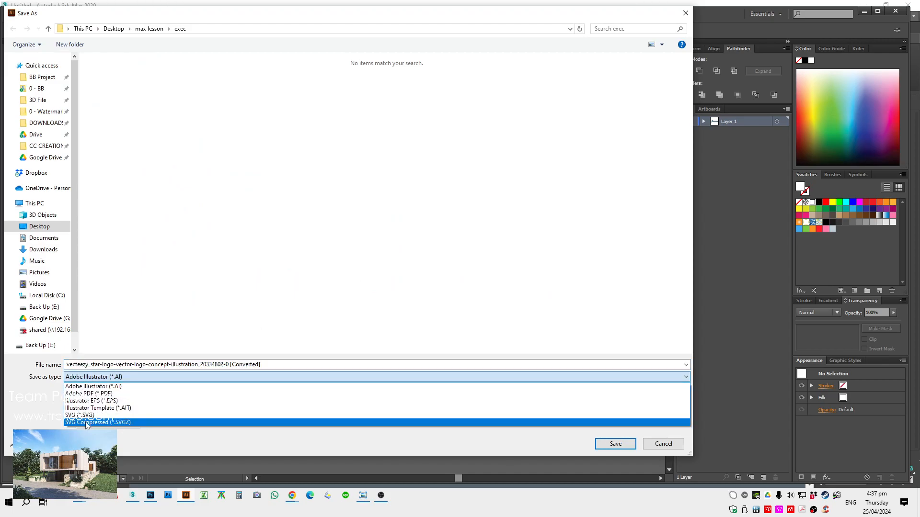
{"action": "left_click", "coordinate": [91, 388]}
{"action": "left_click", "coordinate": [264, 364]}
{"action": "type", "text": "121"}
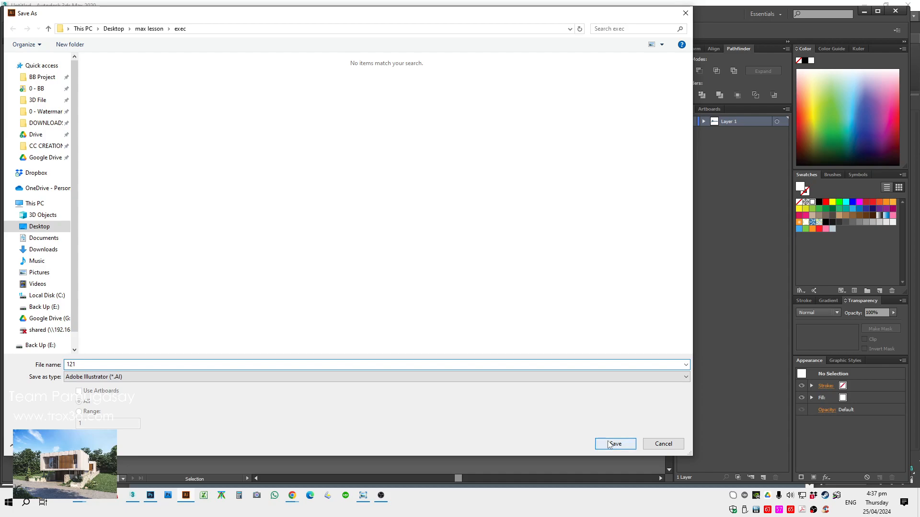
{"action": "left_click", "coordinate": [614, 443]}
- Set the saved file's version to Illustrator 8 and accept saving in the older format
{"action": "left_click_drag", "start_coordinate": [479, 35], "coordinate": [214, 49]}
{"action": "left_click", "coordinate": [283, 70]}
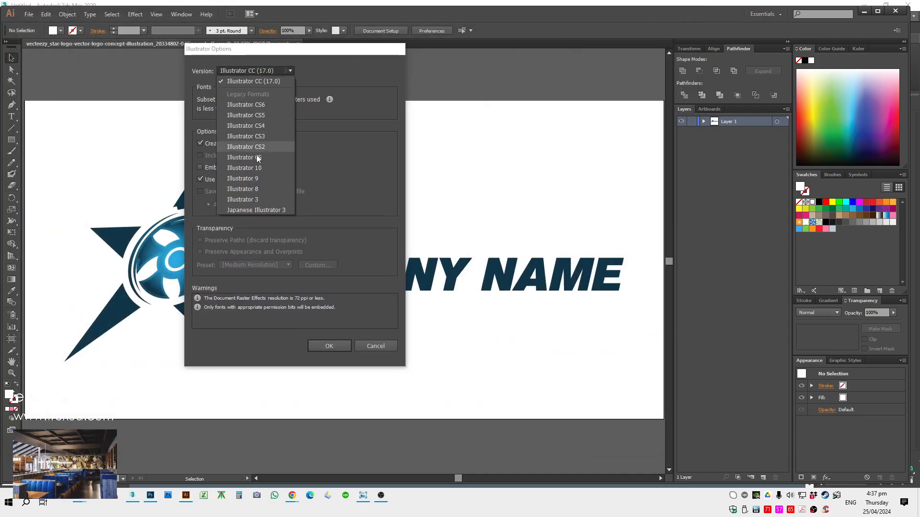
{"action": "left_click", "coordinate": [257, 188]}
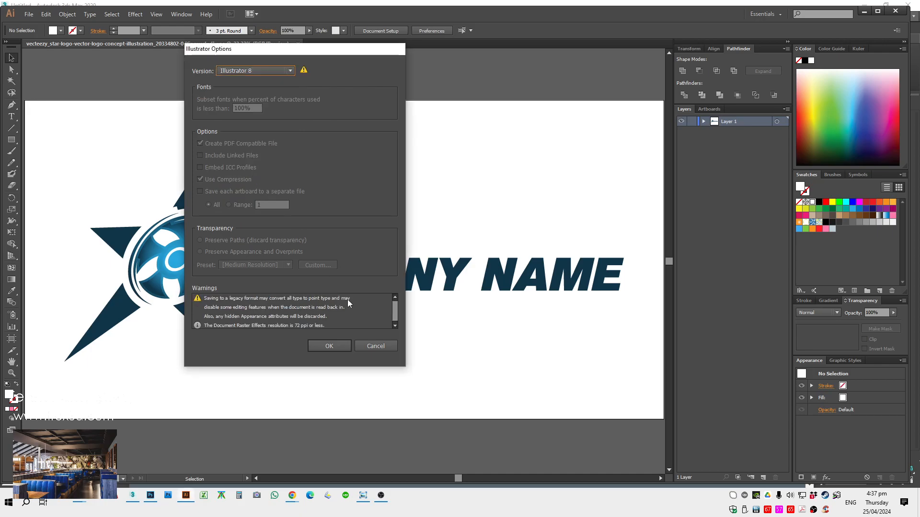
{"action": "left_click", "coordinate": [342, 349]}
{"action": "left_click", "coordinate": [501, 263]}
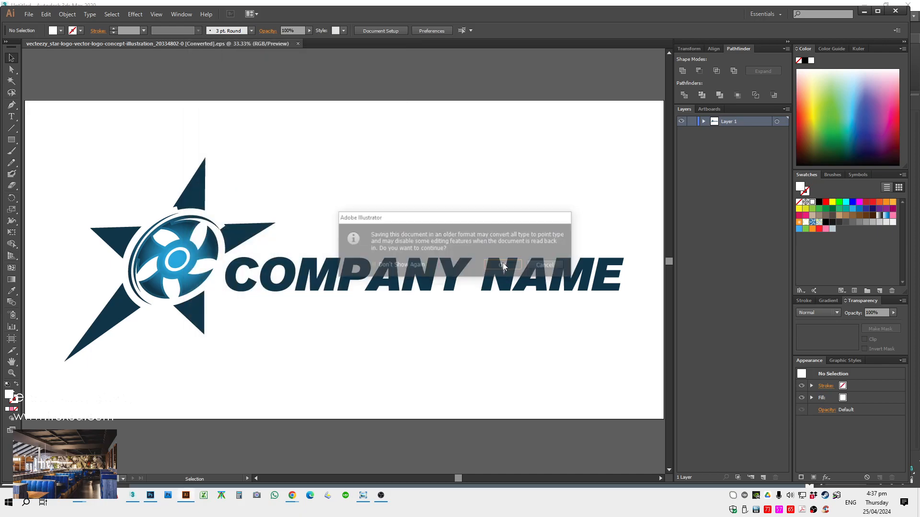
- Switch to 3ds Max, maximize the perspective viewport and import the 121 Illustrator file from the exec folder into the scene
{"action": "left_click", "coordinate": [133, 495]}
{"action": "key", "text": "alt+w"}
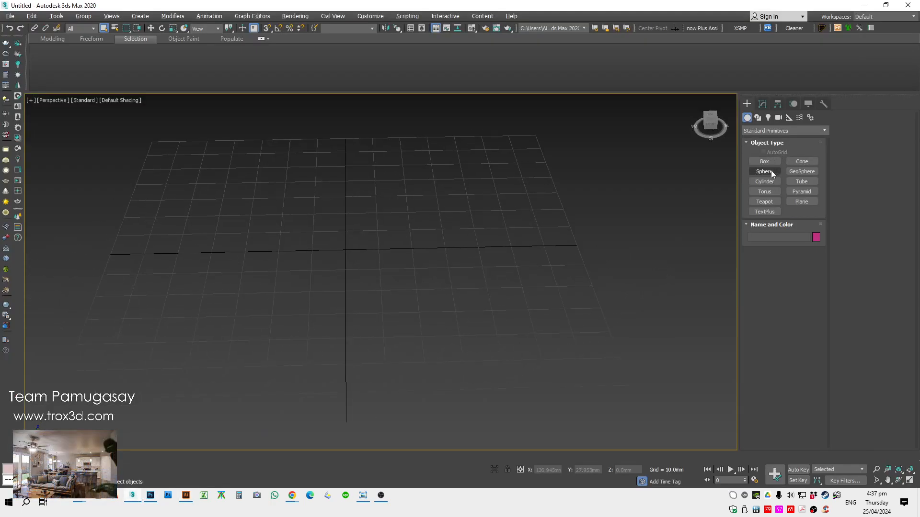
{"action": "mouse_move", "coordinate": [79, 498]}
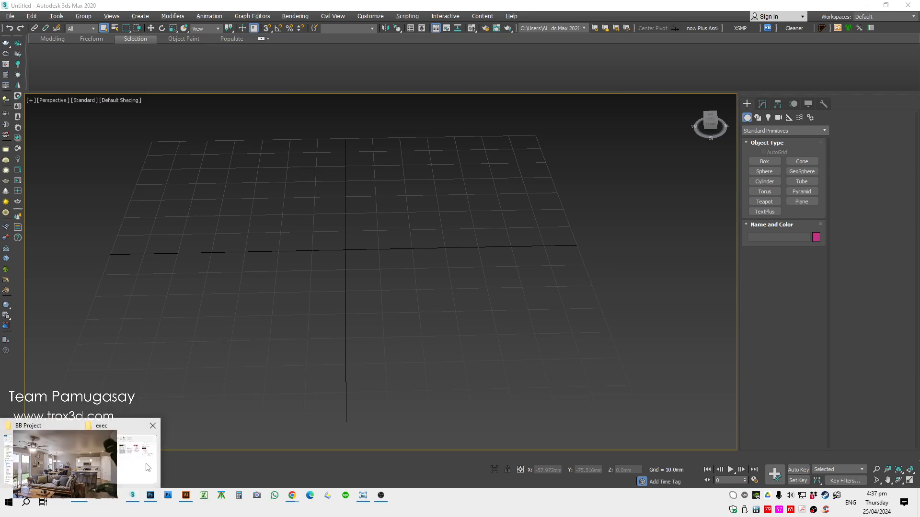
{"action": "left_click", "coordinate": [127, 465]}
{"action": "left_click", "coordinate": [459, 154]}
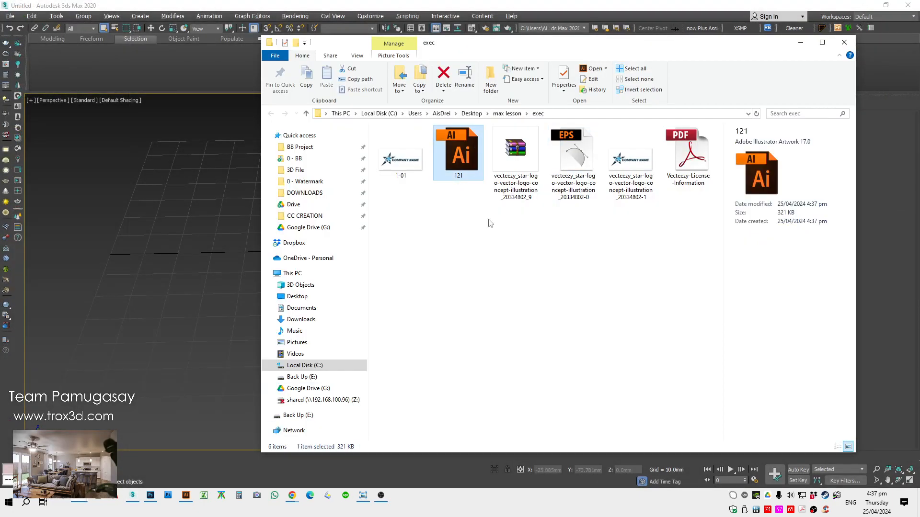
{"action": "left_click_drag", "start_coordinate": [459, 153], "coordinate": [139, 204]}
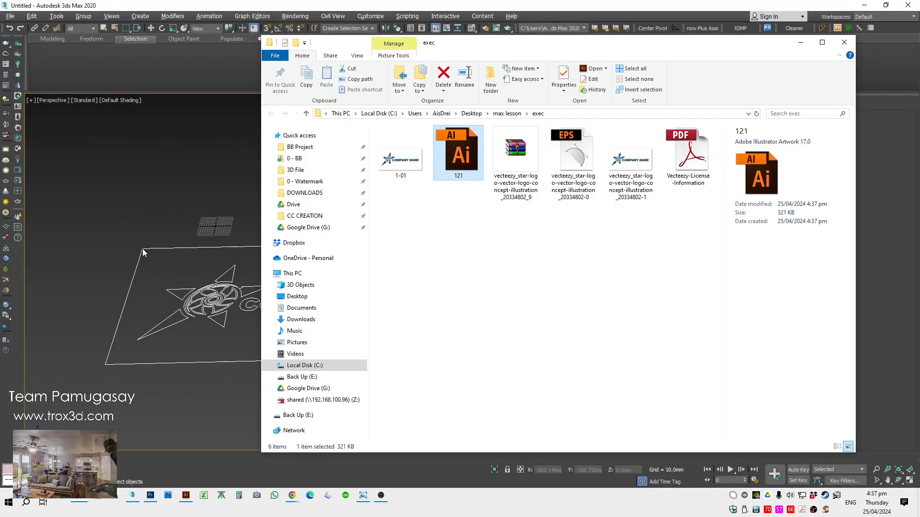
{"action": "left_click", "coordinate": [142, 256]}
- Hide the grid and delete the rectangular frame surrounding the imported logo shapes
{"action": "key", "text": "t"}
{"action": "key", "text": "z"}
{"action": "scroll", "coordinate": [335, 282], "scroll_direction": "up", "scroll_amount": 5}
{"action": "scroll", "coordinate": [287, 280], "scroll_direction": "down", "scroll_amount": 3}
{"action": "left_click", "coordinate": [355, 219]}
{"action": "scroll", "coordinate": [278, 264], "scroll_direction": "down", "scroll_amount": 4}
{"action": "key", "text": "g"}
{"action": "left_click", "coordinate": [212, 267]}
{"action": "scroll", "coordinate": [199, 259], "scroll_direction": "up", "scroll_amount": 6}
{"action": "left_click", "coordinate": [287, 160]}
{"action": "scroll", "coordinate": [378, 165], "scroll_direction": "down", "scroll_amount": 4}
{"action": "left_click", "coordinate": [387, 162]}
{"action": "scroll", "coordinate": [397, 214], "scroll_direction": "down", "scroll_amount": 5}
{"action": "left_click_drag", "start_coordinate": [444, 254], "coordinate": [268, 317]}
{"action": "key", "text": "Delete"}
{"action": "left_click_drag", "start_coordinate": [534, 175], "coordinate": [320, 292]}
{"action": "scroll", "coordinate": [433, 242], "scroll_direction": "up", "scroll_amount": 4}
{"action": "middle_click_drag", "start_coordinate": [437, 242], "coordinate": [443, 307]}
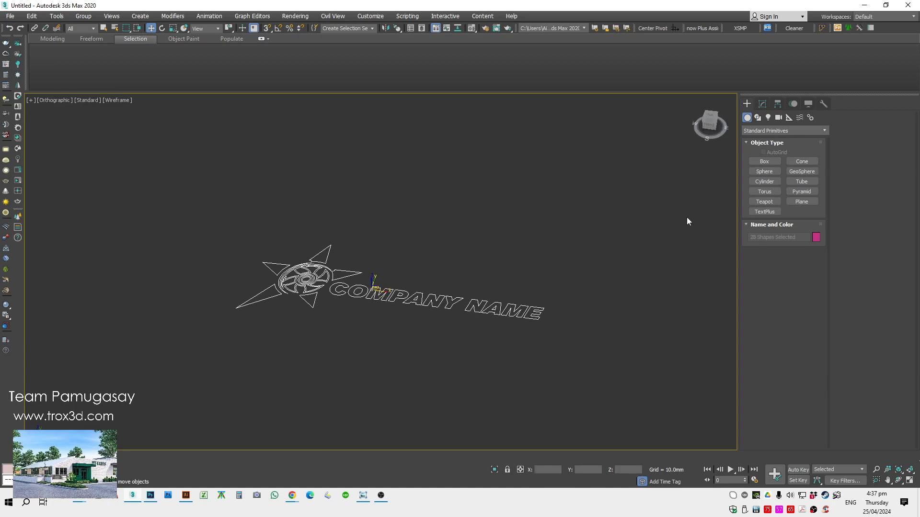
{"action": "left_click", "coordinate": [763, 104]}
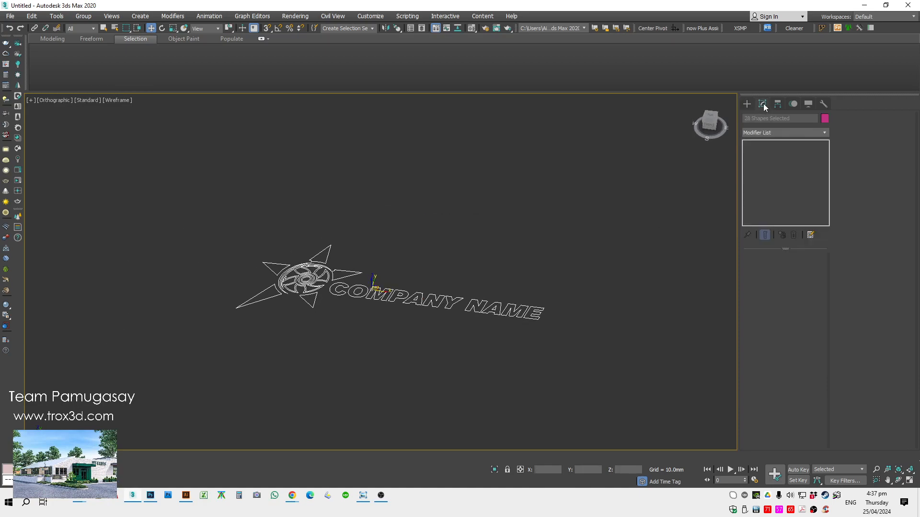
{"action": "left_click", "coordinate": [525, 314]}
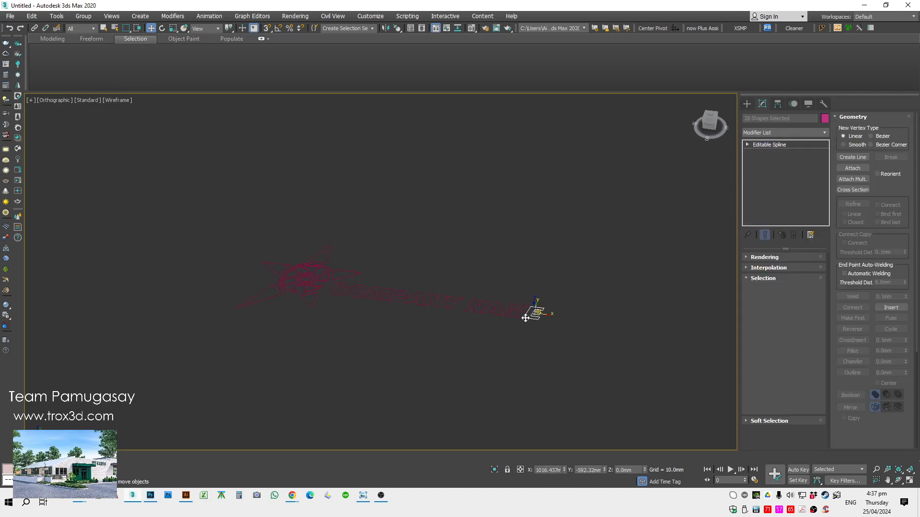
{"action": "left_click", "coordinate": [859, 179]}
{"action": "key", "text": "ctrl+a"}
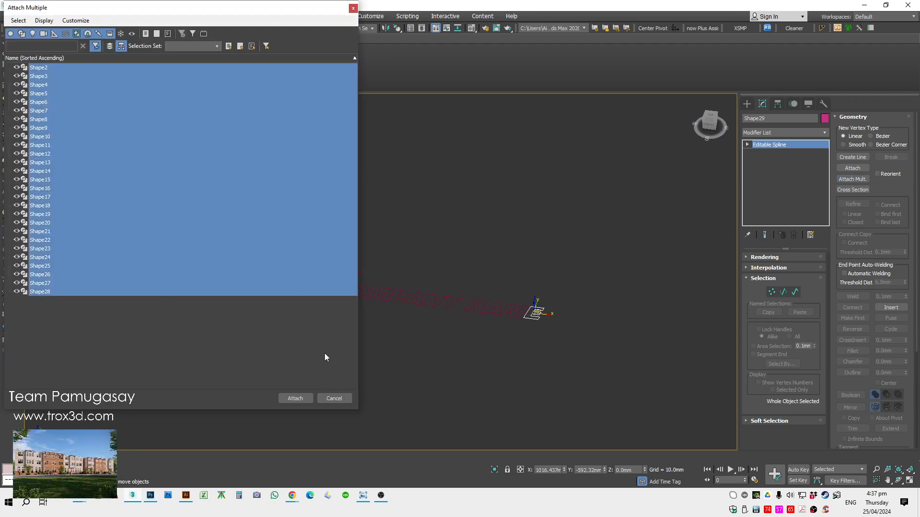
{"action": "left_click", "coordinate": [334, 400]}
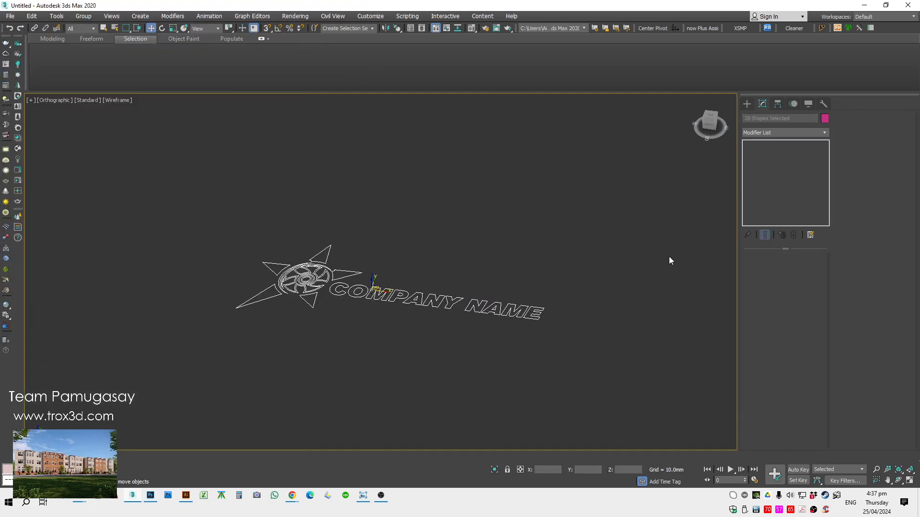
- Create several boxes of different proportions in the empty space behind the logo shapes
{"action": "left_click", "coordinate": [746, 103]}
{"action": "left_click", "coordinate": [764, 161]}
{"action": "left_click_drag", "start_coordinate": [518, 199], "coordinate": [544, 241]}
{"action": "left_click", "coordinate": [578, 136]}
{"action": "mouse_move", "coordinate": [485, 168]}
{"action": "left_mouse_down"}
{"action": "mouse_move", "coordinate": [367, 188]}
{"action": "mouse_move", "coordinate": [271, 224]}
{"action": "mouse_move", "coordinate": [249, 165]}
{"action": "left_mouse_up"}
{"action": "left_click", "coordinate": [348, 115]}
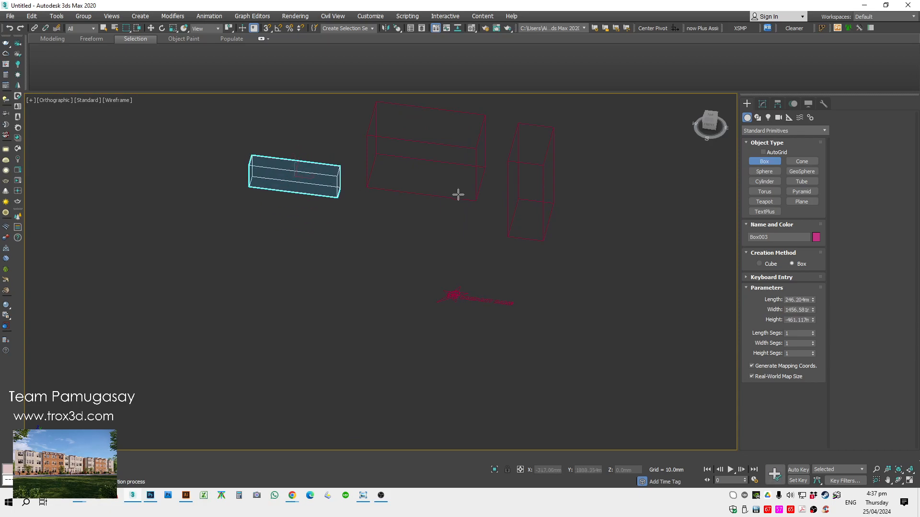
{"action": "right_click", "coordinate": [455, 197]}
{"action": "right_click", "coordinate": [606, 259]}
- Select all the logo shapes and isolate them from the boxes
{"action": "left_click_drag", "start_coordinate": [590, 263], "coordinate": [411, 331]}
{"action": "left_click", "coordinate": [610, 319]}
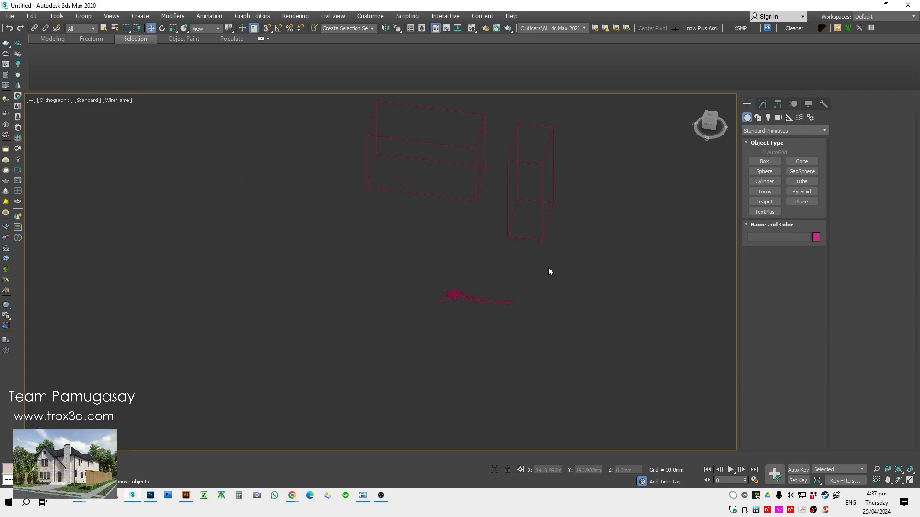
{"action": "left_click_drag", "start_coordinate": [496, 312], "coordinate": [385, 355]}
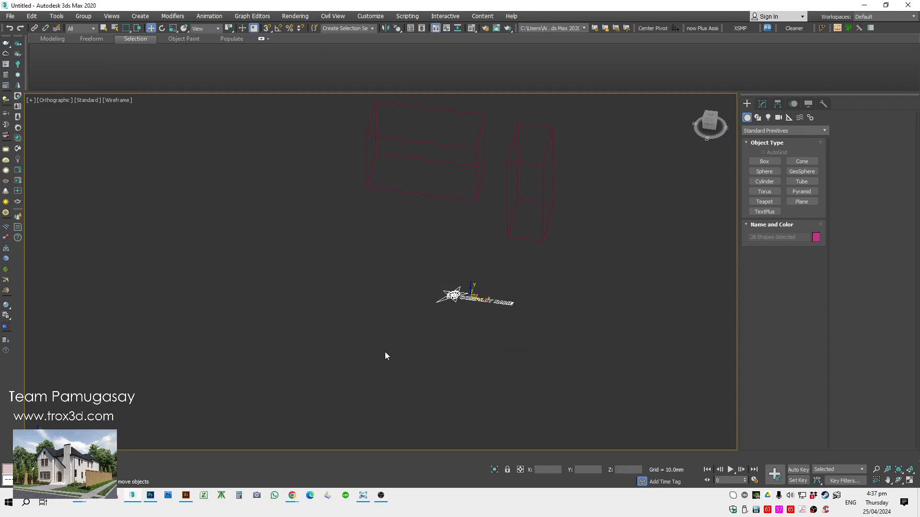
{"action": "left_click", "coordinate": [494, 470]}
- Attach all the other listed logo shapes, Shape2 to Shape29, to the N of NAME using Attach Multiple
{"action": "left_click", "coordinate": [558, 337]}
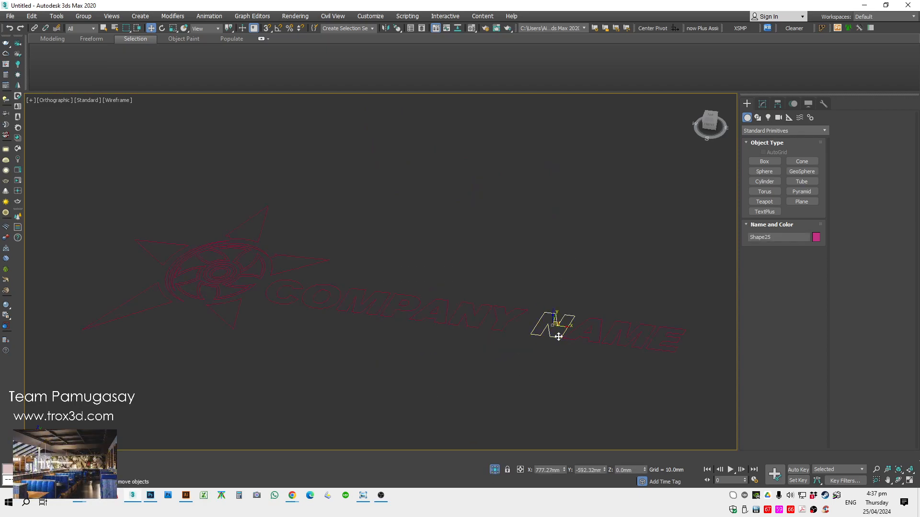
{"action": "left_click", "coordinate": [762, 104]}
{"action": "left_click", "coordinate": [852, 179]}
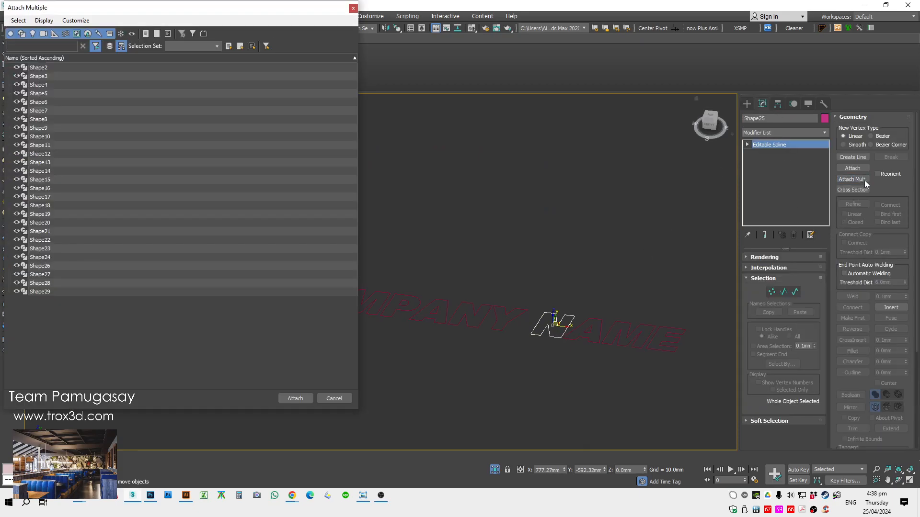
{"action": "left_click", "coordinate": [41, 75]}
{"action": "key", "text": "ctrl+a"}
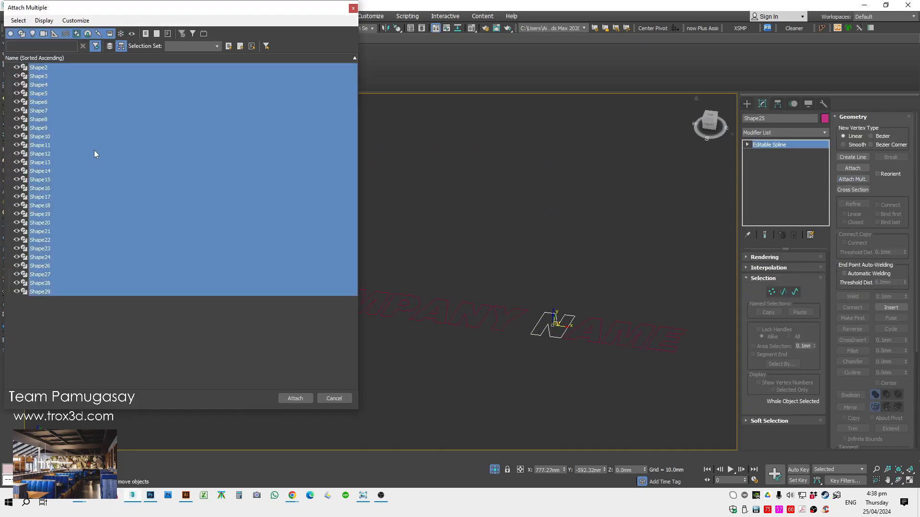
{"action": "left_click", "coordinate": [283, 399]}
{"action": "scroll", "coordinate": [291, 378], "scroll_direction": "down", "scroll_amount": 3}
{"action": "left_click", "coordinate": [341, 377]}
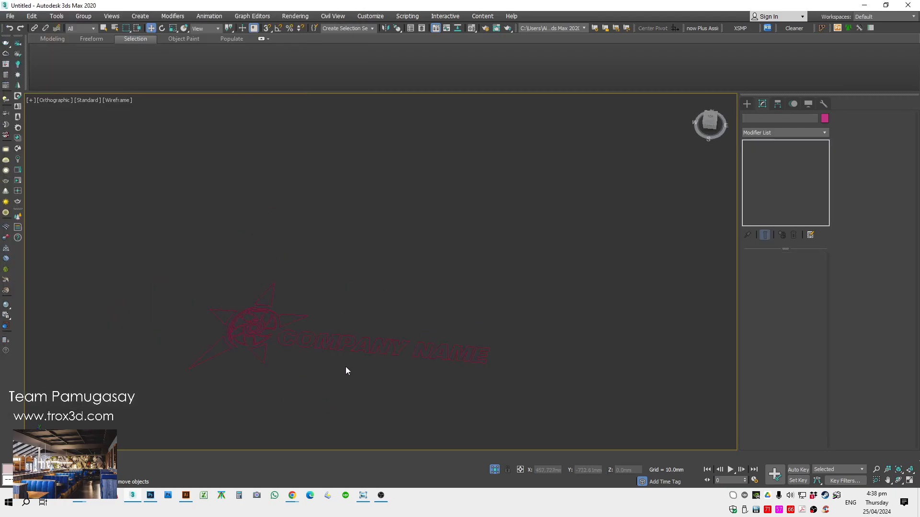
- Weld all vertices of the combined logo spline with a 0.1 mm threshold
{"action": "left_click", "coordinate": [382, 342]}
{"action": "left_click", "coordinate": [772, 292]}
{"action": "left_click", "coordinate": [772, 292]}
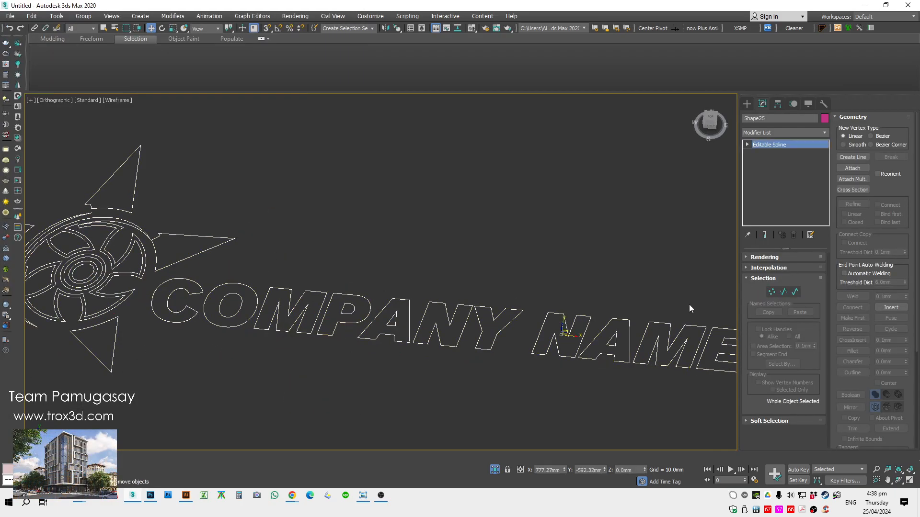
{"action": "left_click", "coordinate": [772, 291]}
{"action": "scroll", "coordinate": [371, 281], "scroll_direction": "down", "scroll_amount": 3}
{"action": "key", "text": "ctrl+a"}
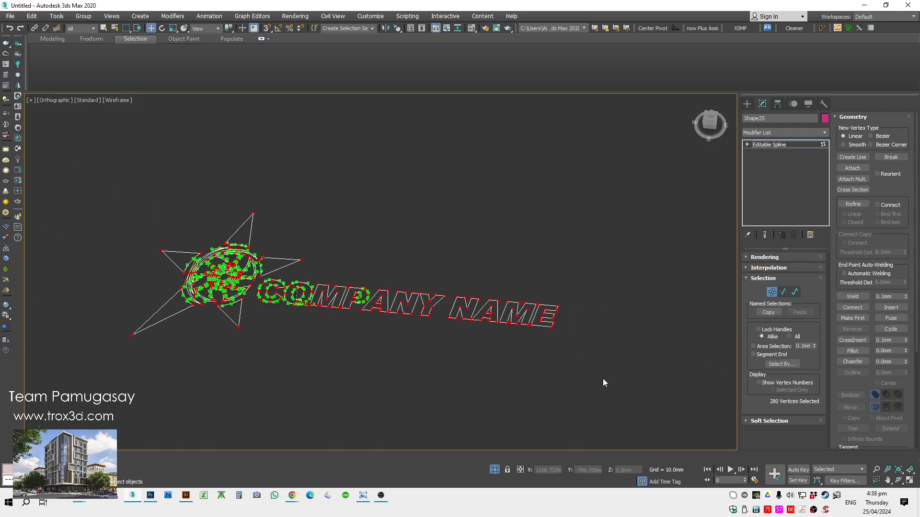
{"action": "left_click", "coordinate": [858, 296]}
{"action": "scroll", "coordinate": [211, 271], "scroll_direction": "up", "scroll_amount": 8}
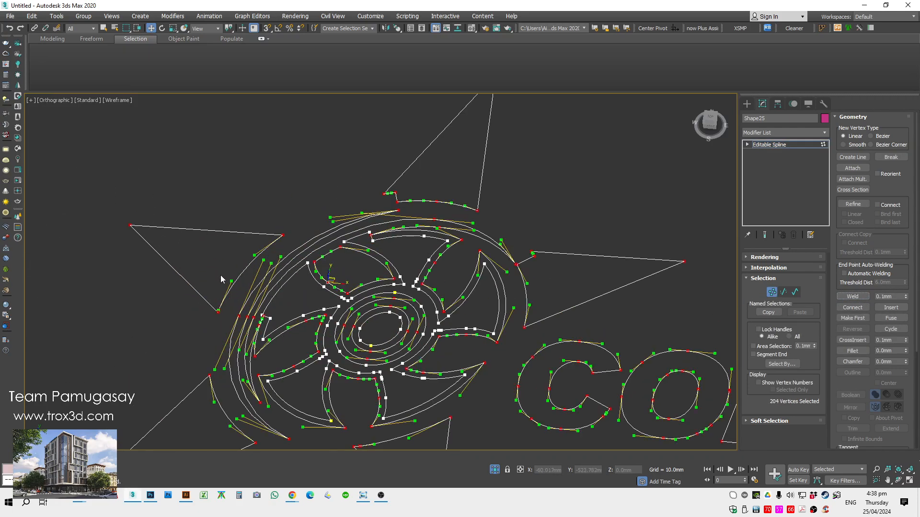
{"action": "key", "text": "1"}
{"action": "scroll", "coordinate": [383, 287], "scroll_direction": "down", "scroll_amount": 5}
{"action": "left_click", "coordinate": [633, 282]}
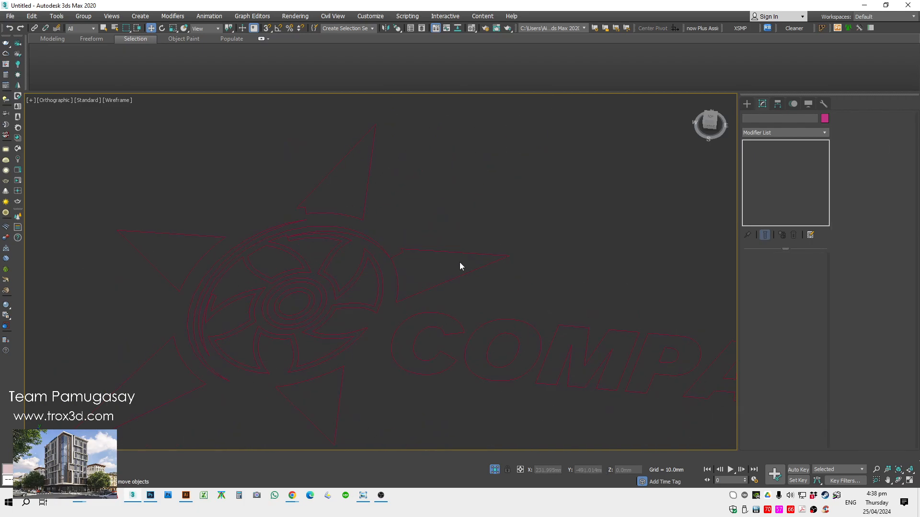
- Apply an Extrude modifier to the logo spline and switch the view to default shading
{"action": "left_click", "coordinate": [461, 272]}
{"action": "scroll", "coordinate": [460, 268], "scroll_direction": "up", "scroll_amount": 6}
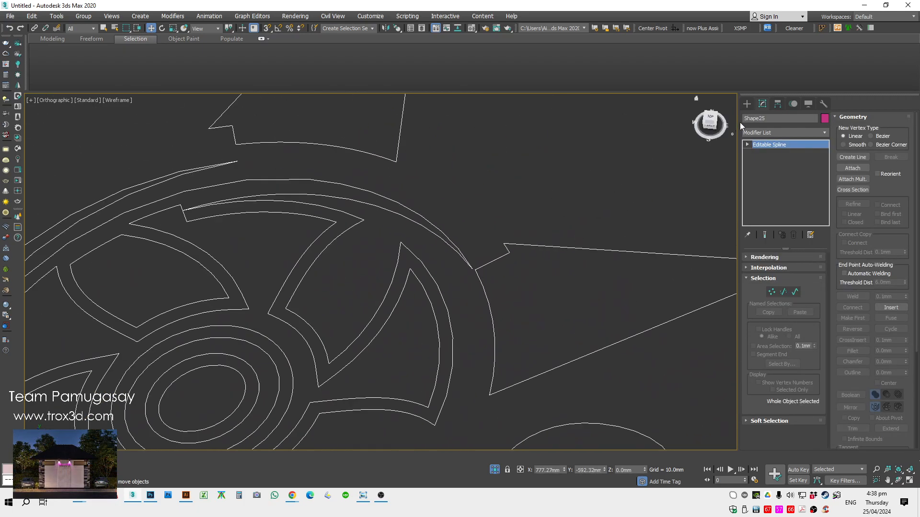
{"action": "left_click", "coordinate": [774, 130]}
{"action": "key", "text": "e"}
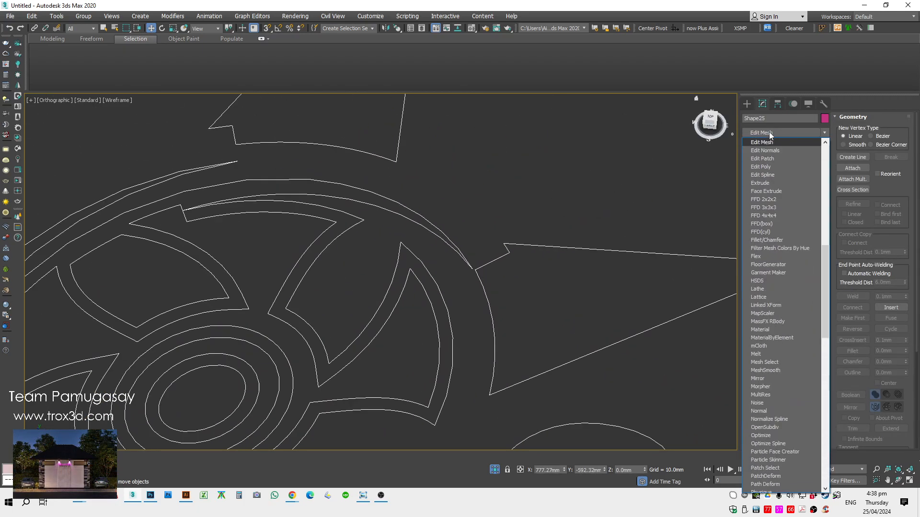
{"action": "left_click", "coordinate": [768, 191]}
{"action": "scroll", "coordinate": [575, 268], "scroll_direction": "down", "scroll_amount": 5}
{"action": "key", "text": "F3"}
{"action": "left_click", "coordinate": [537, 349]}
{"action": "scroll", "coordinate": [481, 294], "scroll_direction": "up", "scroll_amount": 4}
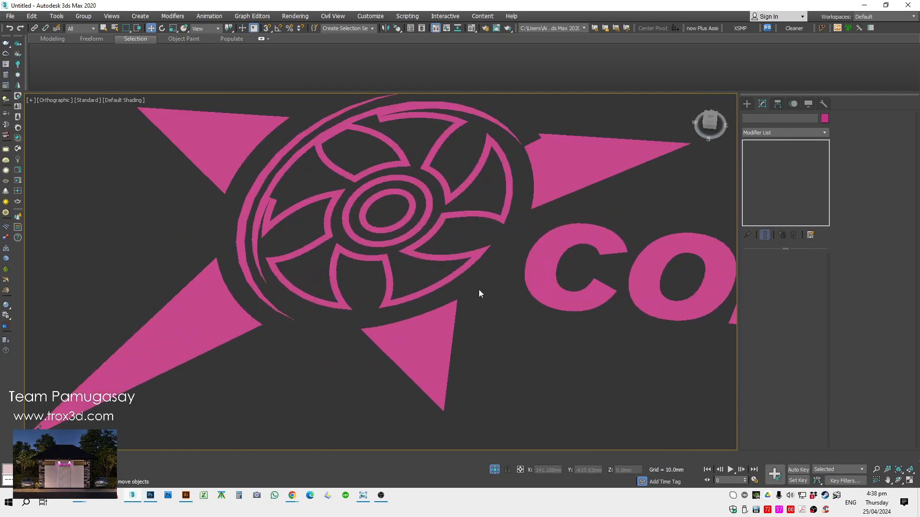
- Examine the emblem's ring and petal junctions up close from above for gaps or overlapping faces
{"action": "left_click", "coordinate": [445, 266]}
{"action": "key", "text": "t"}
{"action": "key", "text": "z"}
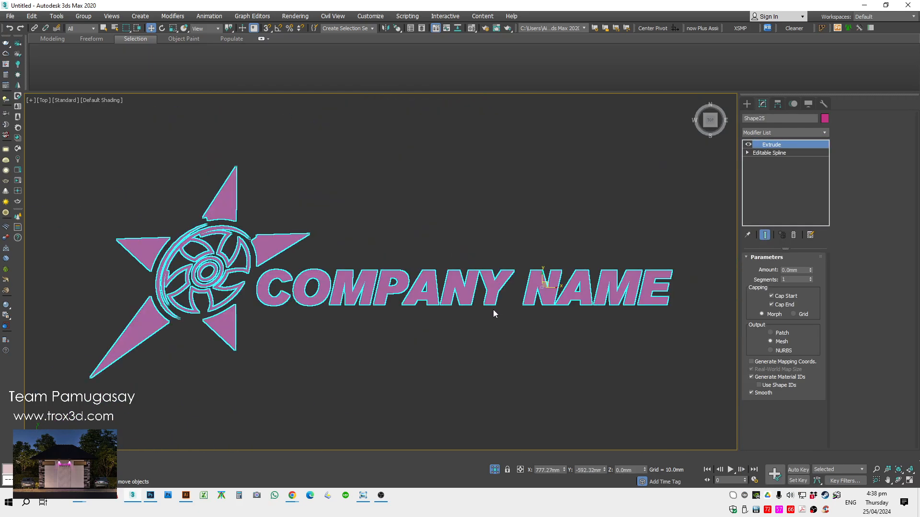
{"action": "scroll", "coordinate": [167, 277], "scroll_direction": "up", "scroll_amount": 10}
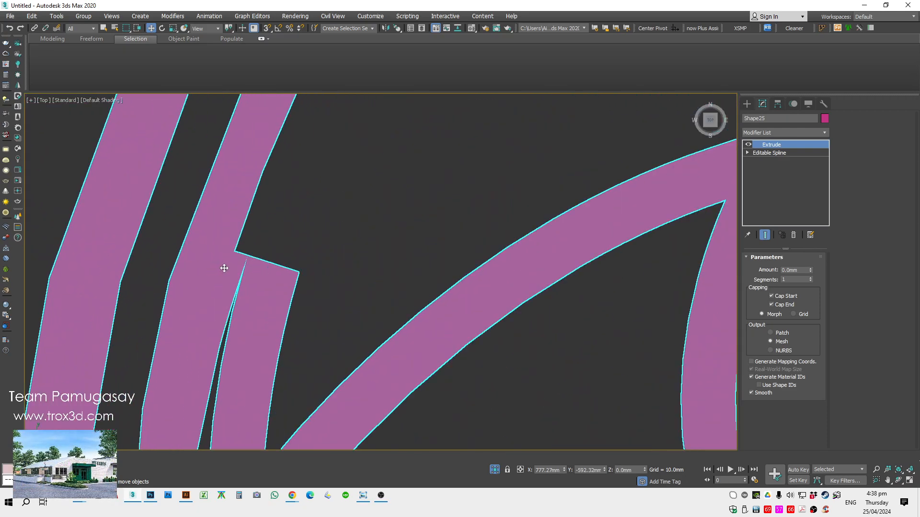
{"action": "scroll", "coordinate": [274, 245], "scroll_direction": "down", "scroll_amount": 10}
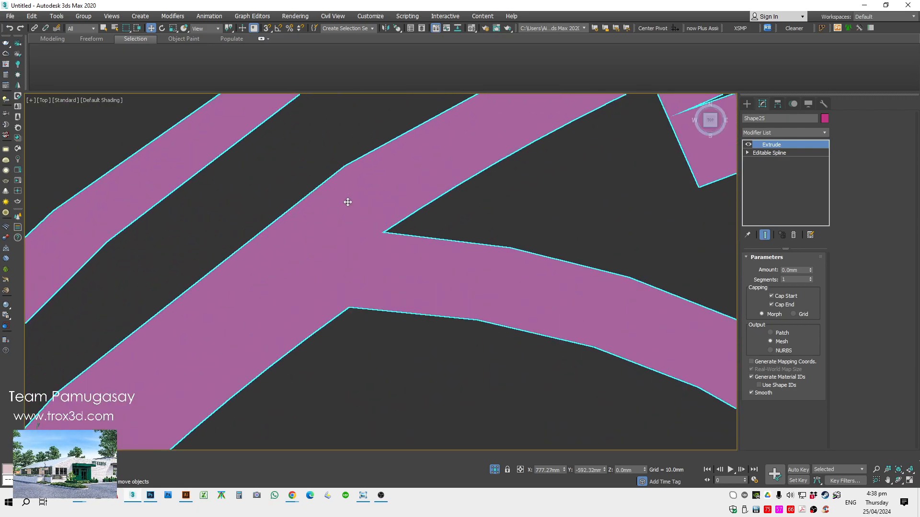
{"action": "middle_click_drag", "start_coordinate": [437, 325], "coordinate": [544, 313], "text": "alt"}
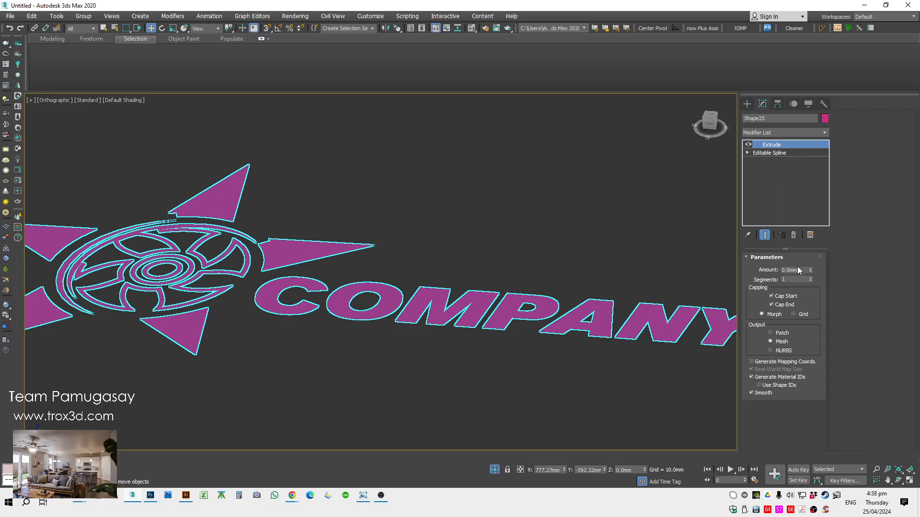
- Try a 1 mm extrusion amount on the logo and check the thickness of the letters up close
{"action": "left_click", "coordinate": [626, 249]}
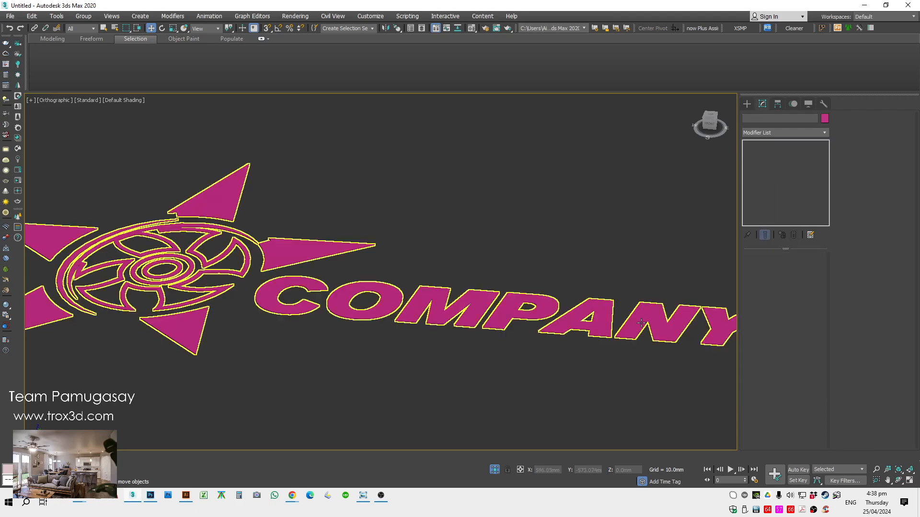
{"action": "scroll", "coordinate": [647, 335], "scroll_direction": "up", "scroll_amount": 6}
{"action": "left_click", "coordinate": [671, 314]}
{"action": "scroll", "coordinate": [671, 314], "scroll_direction": "down", "scroll_amount": 3}
{"action": "middle_click_drag", "start_coordinate": [669, 318], "coordinate": [619, 374], "text": "alt"}
{"action": "scroll", "coordinate": [619, 373], "scroll_direction": "up", "scroll_amount": 6}
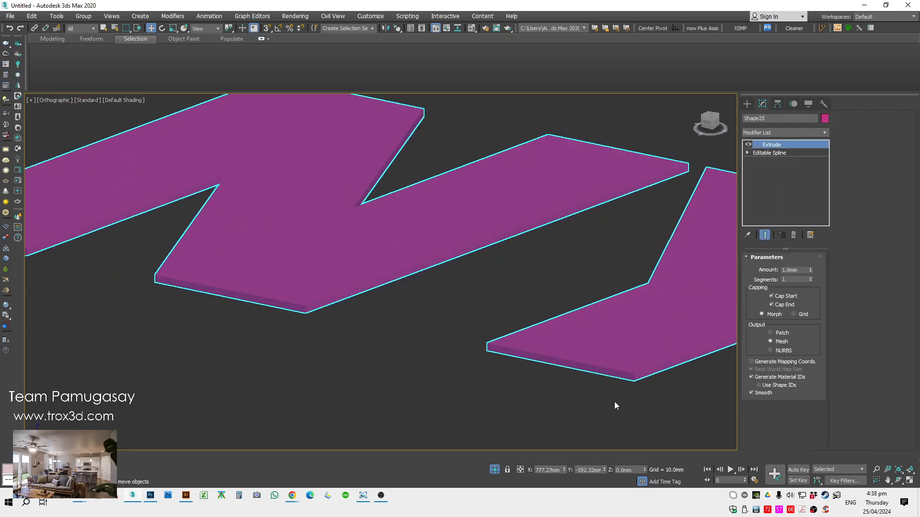
{"action": "scroll", "coordinate": [626, 366], "scroll_direction": "down", "scroll_amount": 7}
- Set the logo's extrusion amount to 50 mm
{"action": "key", "text": "t"}
{"action": "scroll", "coordinate": [559, 324], "scroll_direction": "down", "scroll_amount": 4}
{"action": "middle_click_drag", "start_coordinate": [559, 323], "coordinate": [606, 368], "text": "alt"}
{"action": "scroll", "coordinate": [624, 326], "scroll_direction": "up", "scroll_amount": 4}
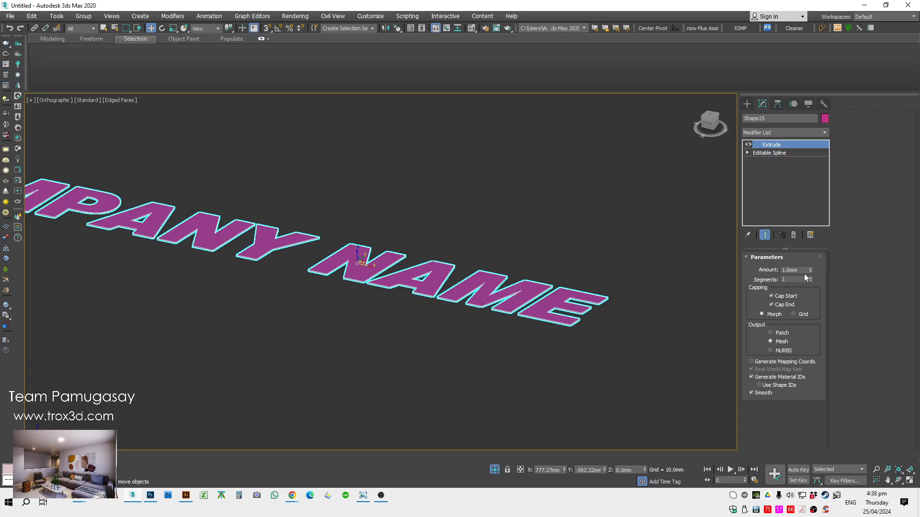
{"action": "type", "text": "50"}
{"action": "key", "text": "Return"}
- Try scaling the extruded logo to about 304.53% in X and Y while keeping Z at 100%
{"action": "key", "text": "z"}
{"action": "key", "text": "t"}
{"action": "scroll", "coordinate": [623, 230], "scroll_direction": "up", "scroll_amount": 5}
{"action": "key", "text": "r"}
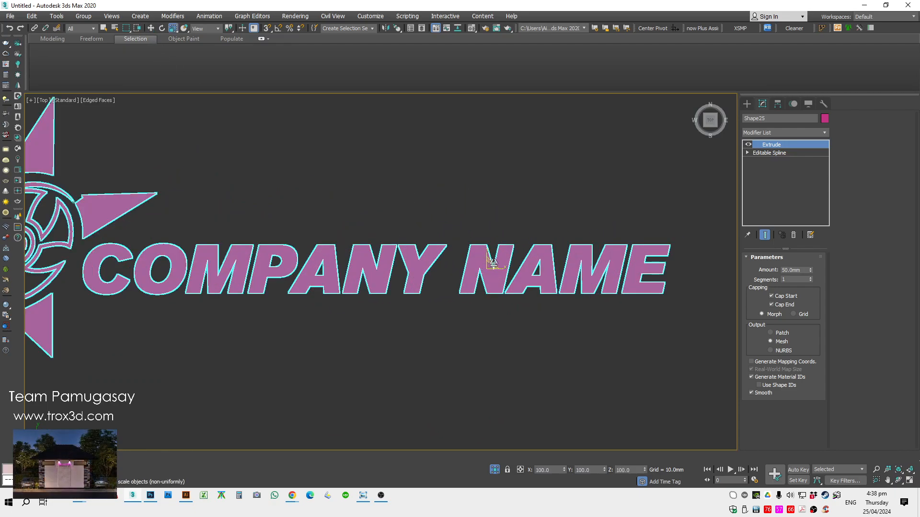
{"action": "scroll", "coordinate": [493, 263], "scroll_direction": "up", "scroll_amount": 6}
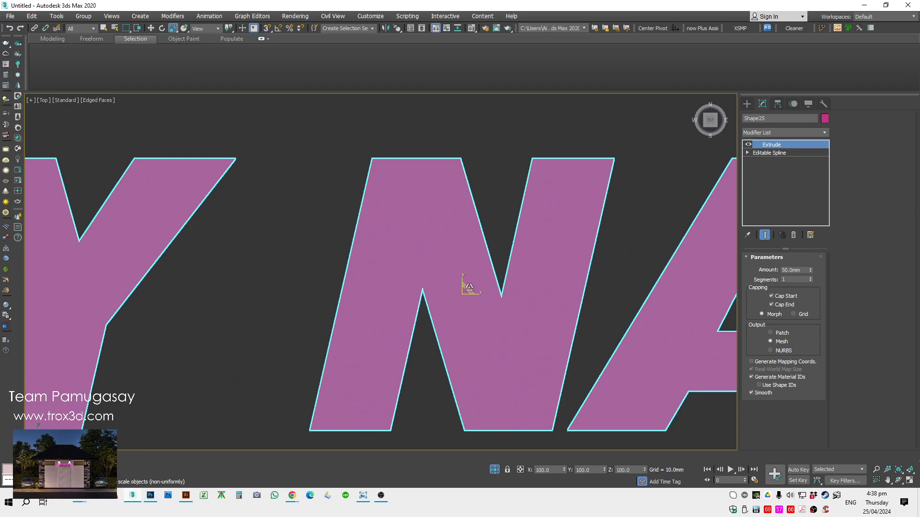
{"action": "scroll", "coordinate": [468, 287], "scroll_direction": "up", "scroll_amount": 4}
{"action": "key", "text": "f"}
{"action": "key", "text": "z"}
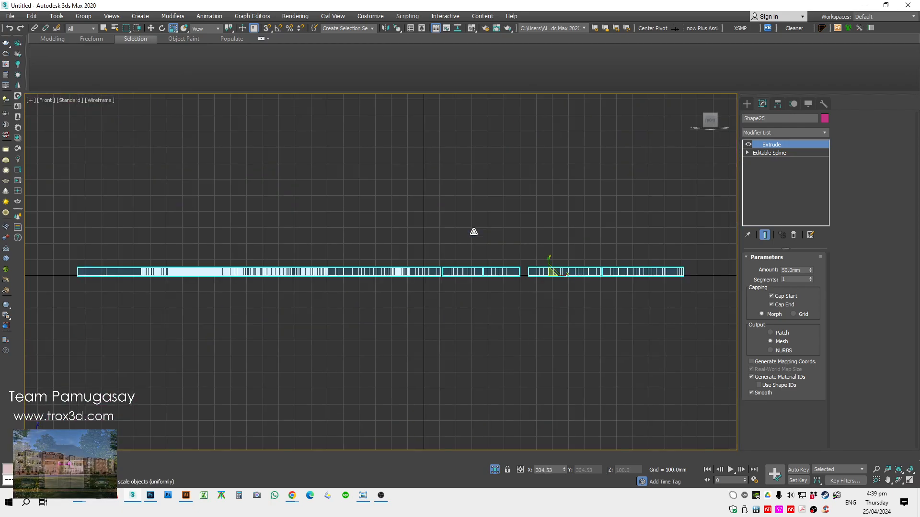
{"action": "key", "text": "t"}
{"action": "scroll", "coordinate": [511, 271], "scroll_direction": "down", "scroll_amount": 8}
{"action": "middle_click_drag", "start_coordinate": [511, 271], "coordinate": [498, 220], "text": "alt"}
{"action": "scroll", "coordinate": [512, 273], "scroll_direction": "up", "scroll_amount": 6}
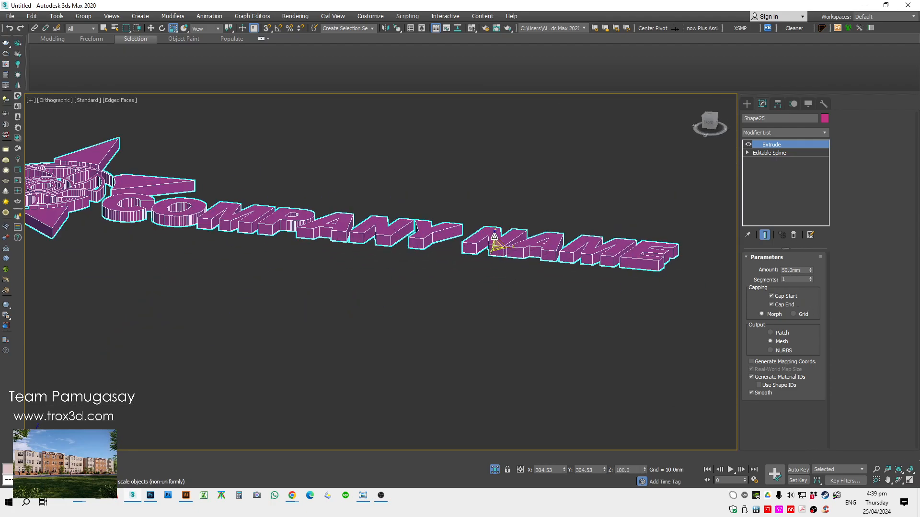
- Try scaling the logo once more in plan only and compare its depth from an angled view
{"action": "key", "text": "t"}
{"action": "scroll", "coordinate": [552, 285], "scroll_direction": "up", "scroll_amount": 4}
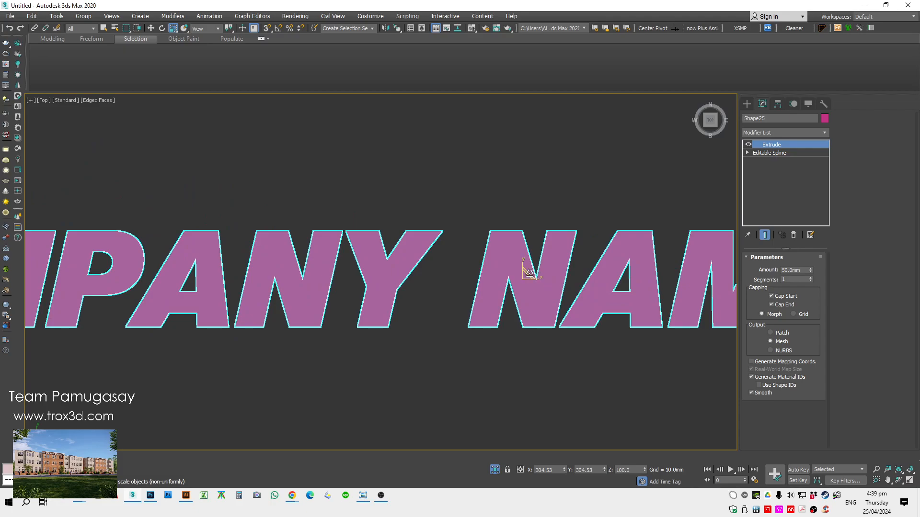
{"action": "left_click_drag", "start_coordinate": [525, 273], "coordinate": [522, 162]}
{"action": "scroll", "coordinate": [531, 244], "scroll_direction": "down", "scroll_amount": 6}
{"action": "mouse_move", "coordinate": [534, 258]}
{"action": "middle_mouse_down", "text": "alt"}
{"action": "mouse_move", "coordinate": [548, 225]}
{"action": "mouse_move", "coordinate": [540, 246]}
{"action": "middle_mouse_up", "text": "alt"}
{"action": "scroll", "coordinate": [540, 246], "scroll_direction": "down", "scroll_amount": 5}
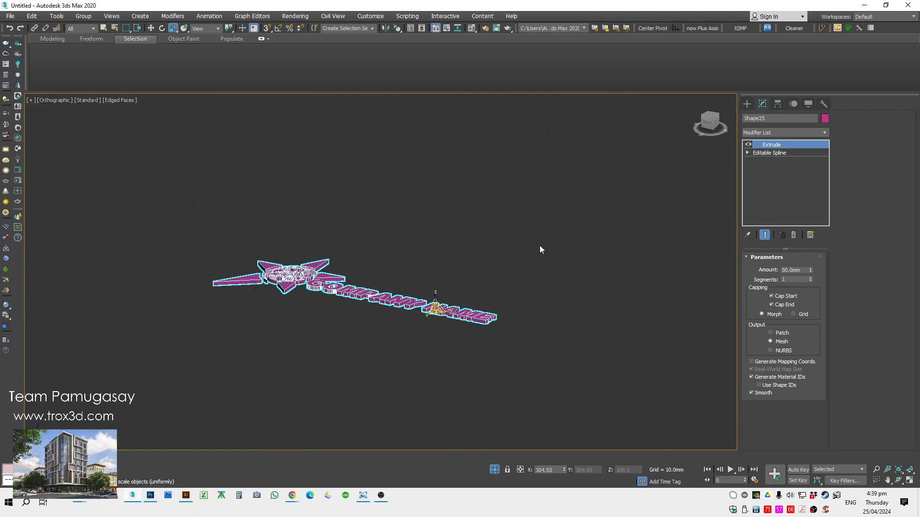
{"action": "key", "text": "t"}
{"action": "key", "text": "w"}
{"action": "scroll", "coordinate": [510, 291], "scroll_direction": "up", "scroll_amount": 5}
{"action": "key", "text": "r"}
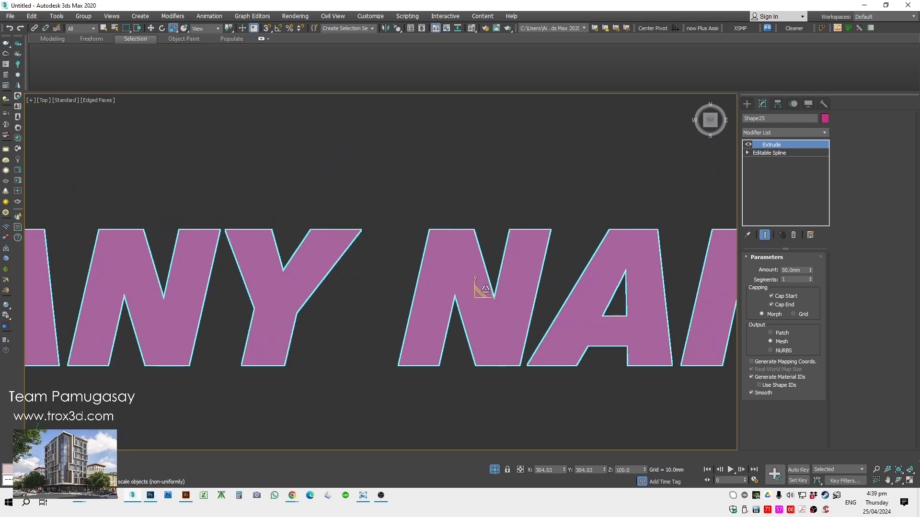
{"action": "scroll", "coordinate": [545, 222], "scroll_direction": "down", "scroll_amount": 5}
{"action": "scroll", "coordinate": [532, 235], "scroll_direction": "down", "scroll_amount": 3}
{"action": "key", "text": "w"}
{"action": "scroll", "coordinate": [521, 360], "scroll_direction": "down", "scroll_amount": 2}
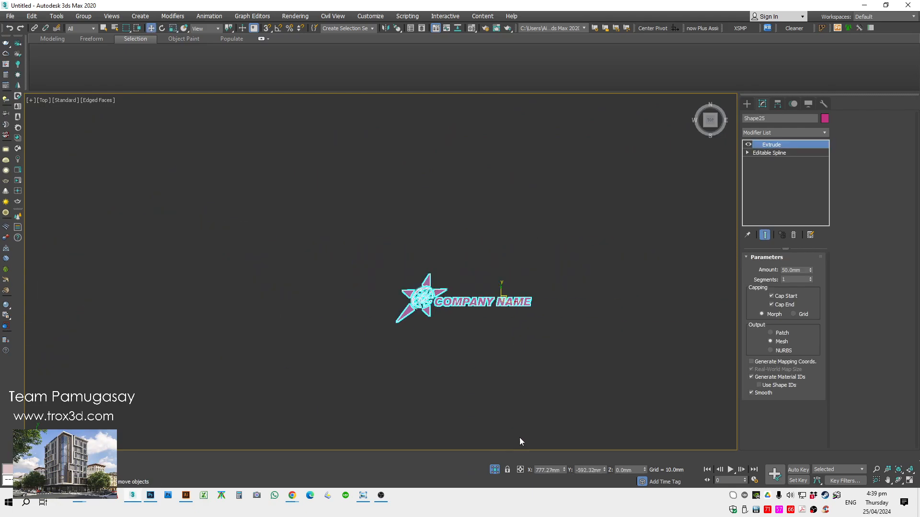
- Bring the hidden boxes back and create a wall-like box beside them, 150 mm long, 3000 mm wide and 3000 mm high
{"action": "scroll", "coordinate": [520, 357], "scroll_direction": "down", "scroll_amount": 3}
{"action": "left_click", "coordinate": [747, 104]}
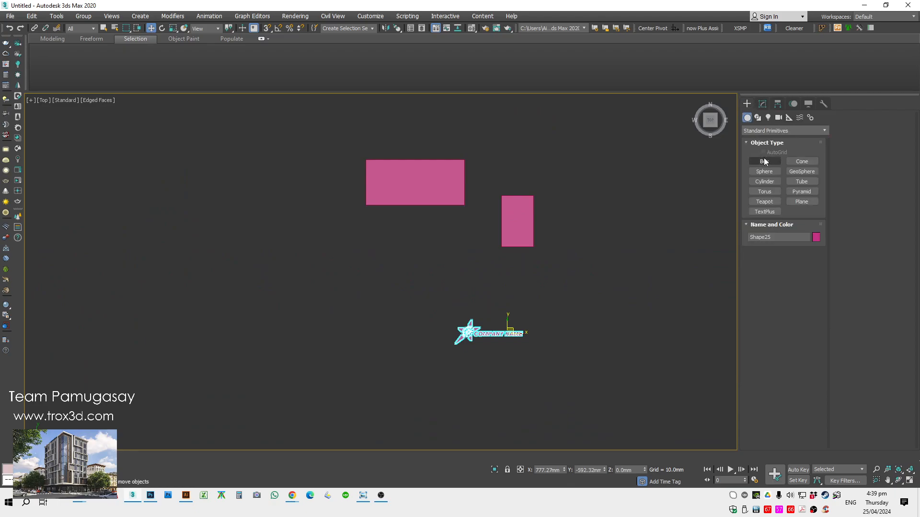
{"action": "left_click", "coordinate": [764, 161]}
{"action": "scroll", "coordinate": [546, 267], "scroll_direction": "down", "scroll_amount": 4}
{"action": "left_click_drag", "start_coordinate": [623, 234], "coordinate": [533, 234]}
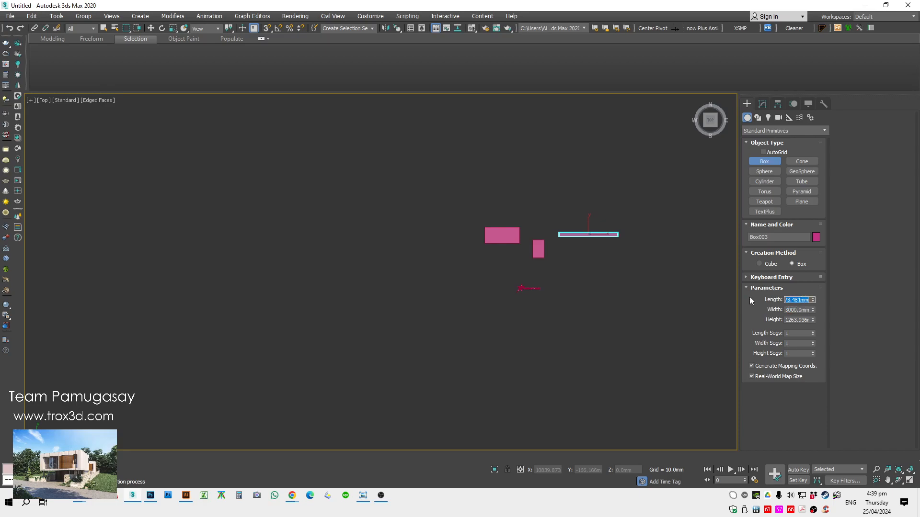
{"action": "scroll", "coordinate": [604, 238], "scroll_direction": "up", "scroll_amount": 6}
{"action": "type", "text": "150"}
{"action": "key", "text": "Return"}
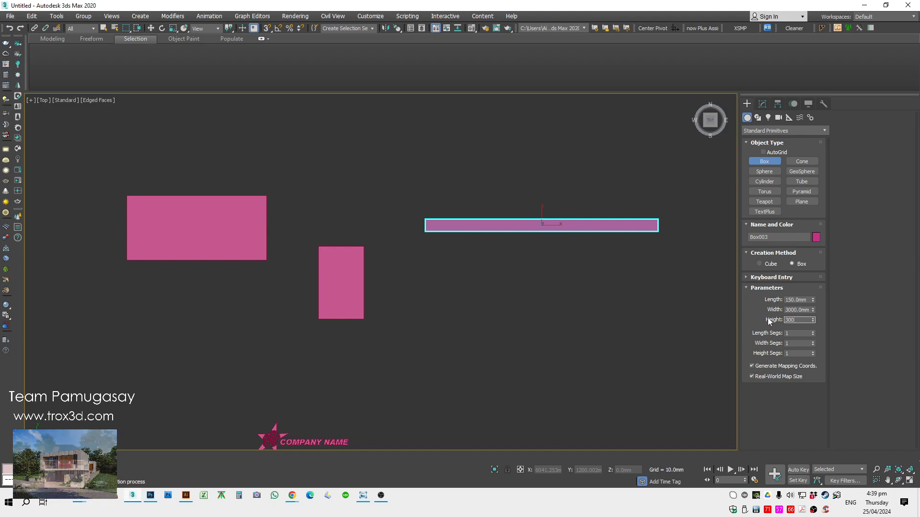
{"action": "key", "text": "w"}
- Move the extruded logo to just in front of the wall box in the top view
{"action": "scroll", "coordinate": [480, 315], "scroll_direction": "down", "scroll_amount": 6}
{"action": "left_click", "coordinate": [402, 360]}
{"action": "scroll", "coordinate": [403, 364], "scroll_direction": "up", "scroll_amount": 3}
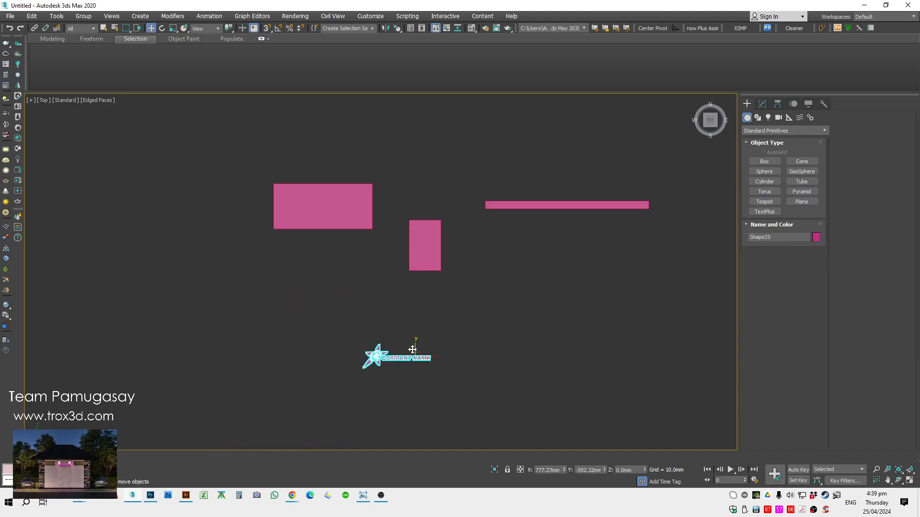
{"action": "left_click_drag", "start_coordinate": [415, 345], "coordinate": [592, 225]}
{"action": "scroll", "coordinate": [593, 225], "scroll_direction": "up", "scroll_amount": 3}
- Hide the front view's grid and, with angle snap on, rotate the logo upright so it faces the front
{"action": "key", "text": "f"}
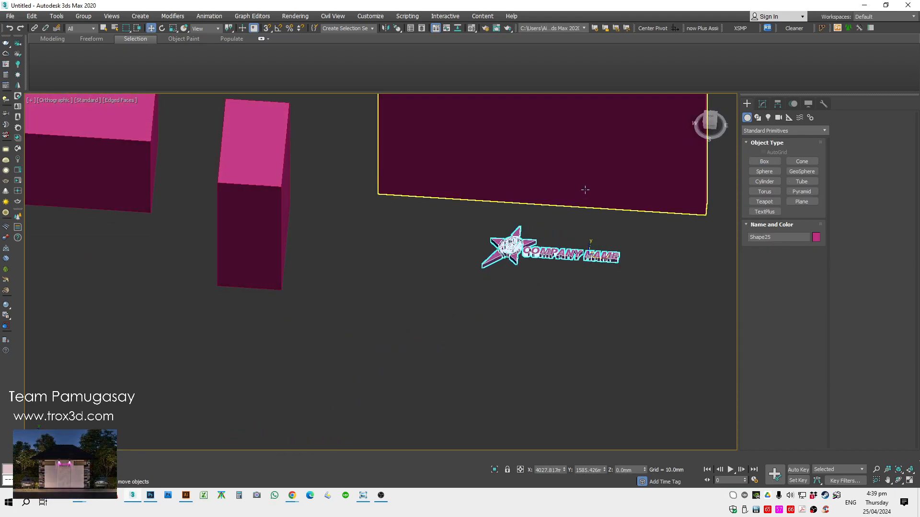
{"action": "scroll", "coordinate": [508, 383], "scroll_direction": "down", "scroll_amount": 6}
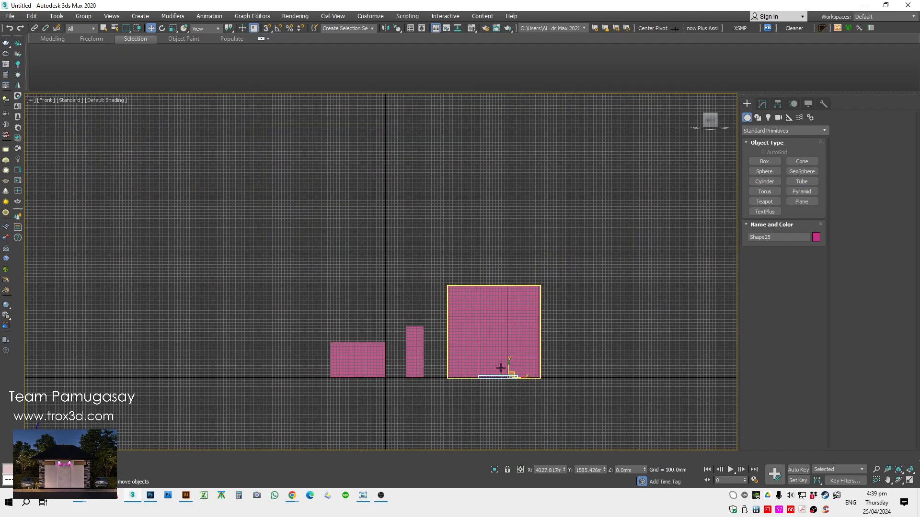
{"action": "key", "text": "g"}
{"action": "scroll", "coordinate": [500, 368], "scroll_direction": "up", "scroll_amount": 3}
{"action": "scroll", "coordinate": [499, 390], "scroll_direction": "down", "scroll_amount": 3}
{"action": "scroll", "coordinate": [503, 385], "scroll_direction": "up", "scroll_amount": 5}
{"action": "key", "text": "e"}
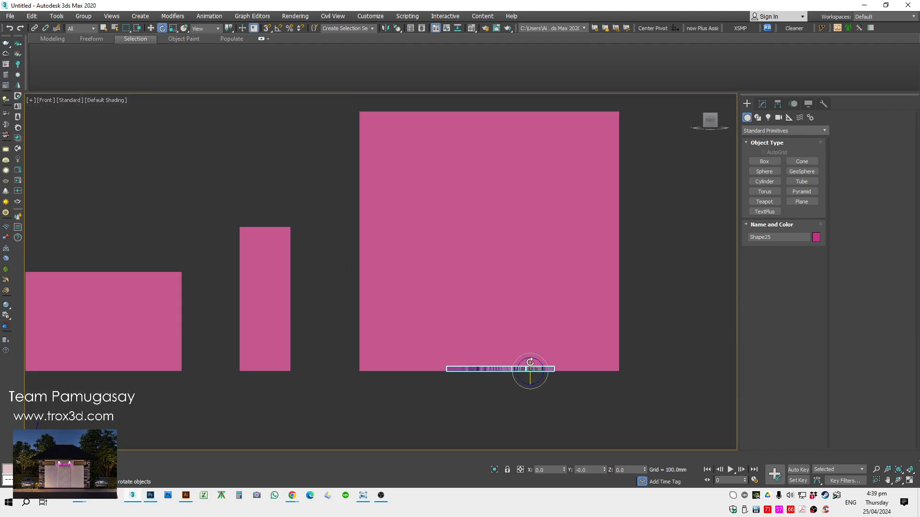
{"action": "left_click", "coordinate": [280, 28]}
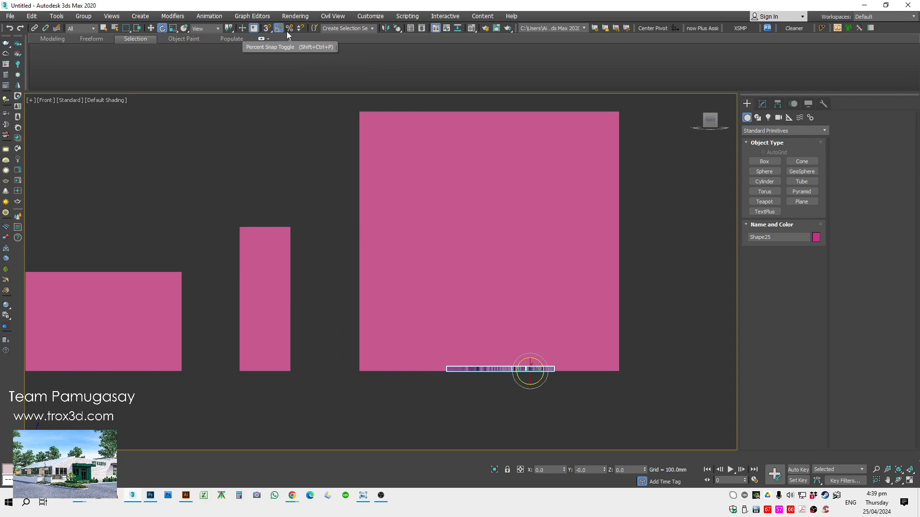
{"action": "left_click_drag", "start_coordinate": [528, 361], "coordinate": [538, 403]}
- Raise the logo onto the upper part of the wall box and center its pivot to the object
{"action": "key", "text": "w"}
{"action": "left_click_drag", "start_coordinate": [531, 364], "coordinate": [493, 139]}
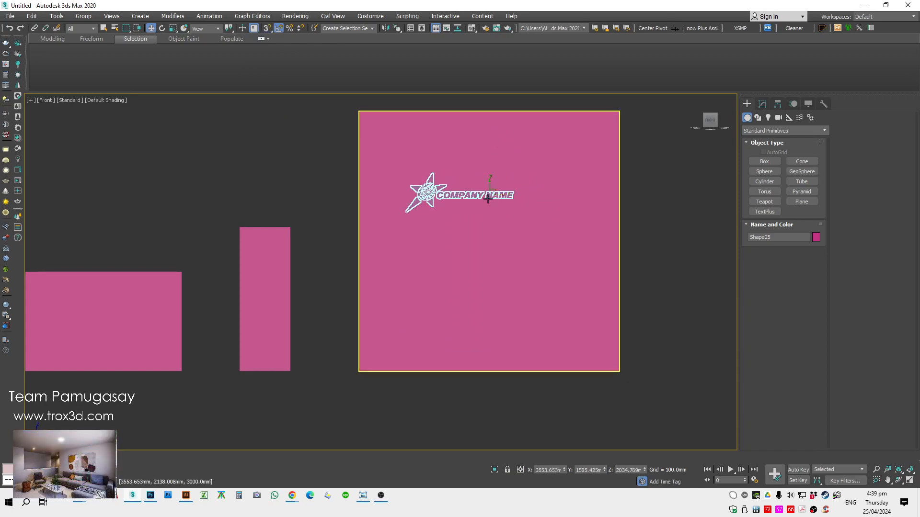
{"action": "left_click", "coordinate": [777, 104]}
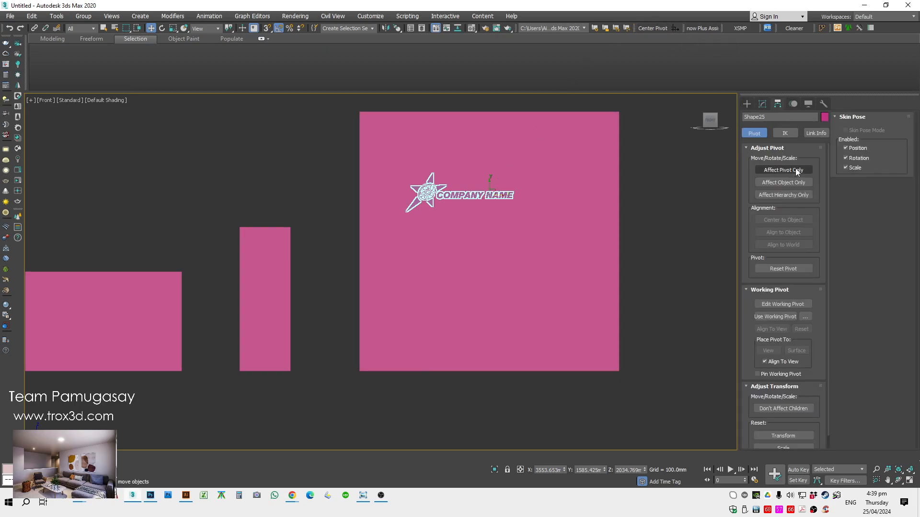
{"action": "left_click", "coordinate": [797, 171]}
{"action": "left_click", "coordinate": [783, 220]}
{"action": "left_click", "coordinate": [790, 171]}
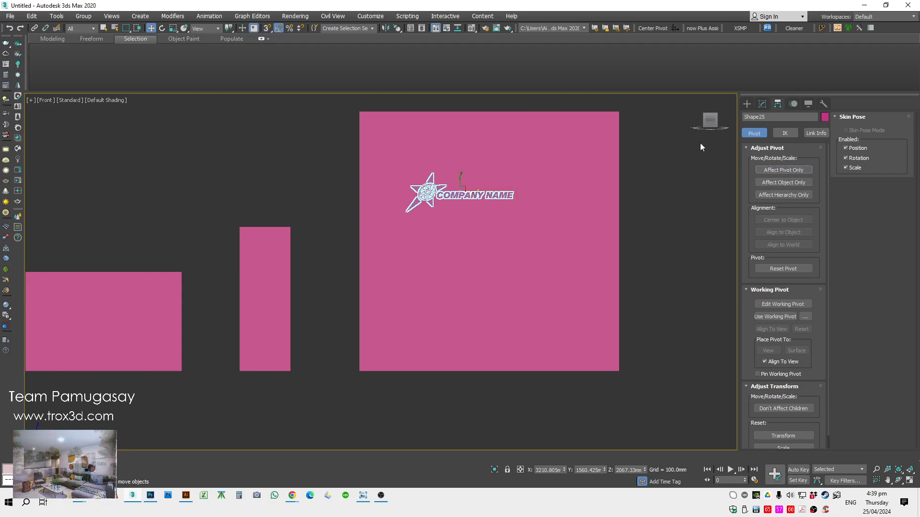
- Try centering the logo horizontally on the wall box by snapping it to the middle in the wireframe front view
{"action": "left_click", "coordinate": [660, 125]}
{"action": "key", "text": "F3"}
{"action": "key", "text": "F3"}
{"action": "key", "text": "F3"}
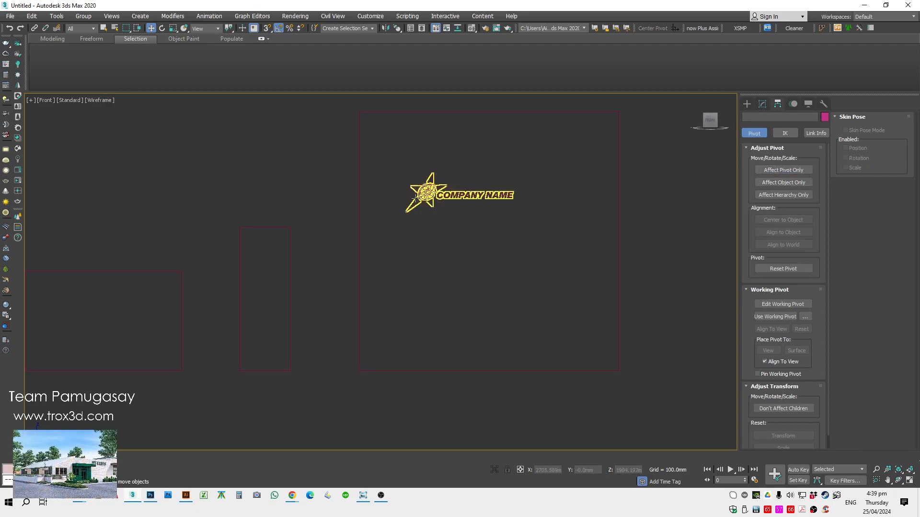
{"action": "left_click", "coordinate": [429, 194]}
{"action": "middle_click_drag", "start_coordinate": [464, 199], "coordinate": [460, 206]}
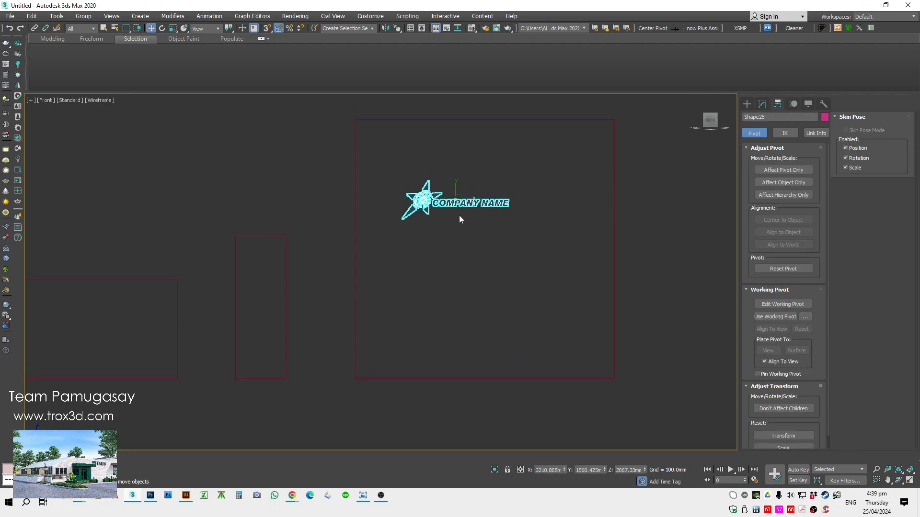
{"action": "mouse_move", "coordinate": [468, 203]}
{"action": "left_mouse_down"}
{"action": "mouse_move", "coordinate": [477, 202]}
{"action": "mouse_move", "coordinate": [483, 122]}
{"action": "left_mouse_up"}
{"action": "key", "text": "s"}
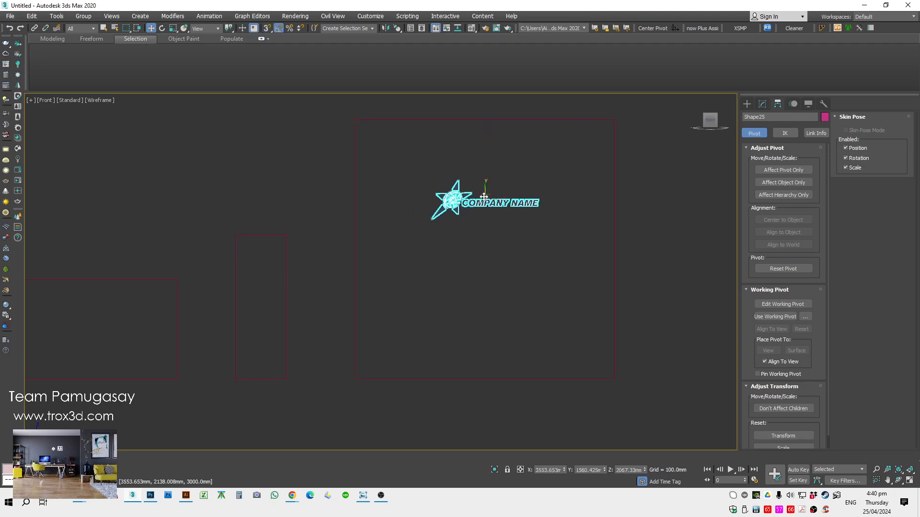
{"action": "left_click_drag", "start_coordinate": [345, 192], "coordinate": [342, 191]}
{"action": "key", "text": "ctrl+z"}
{"action": "left_click_drag", "start_coordinate": [501, 194], "coordinate": [329, 177]}
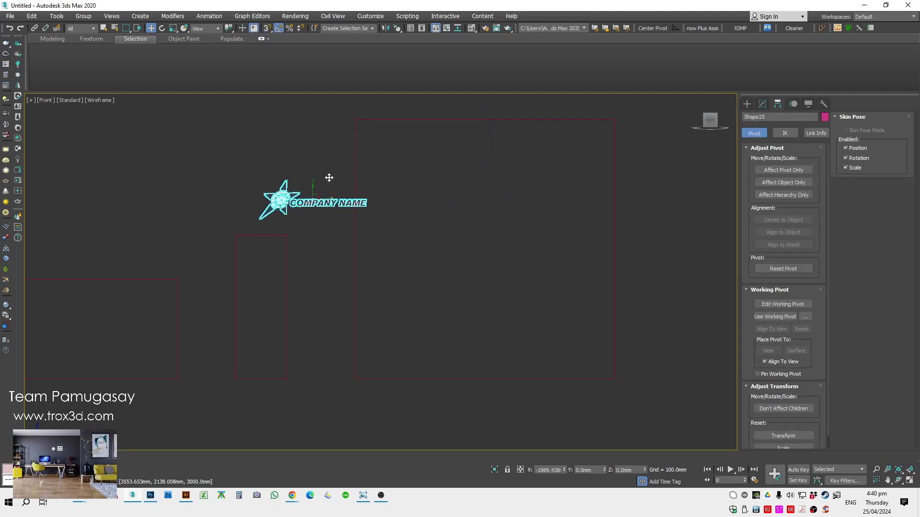
- Align the logo center to center with the wall box in X and Y position, leaving Z position out
{"action": "left_click", "coordinate": [397, 28]}
{"action": "left_click", "coordinate": [397, 41]}
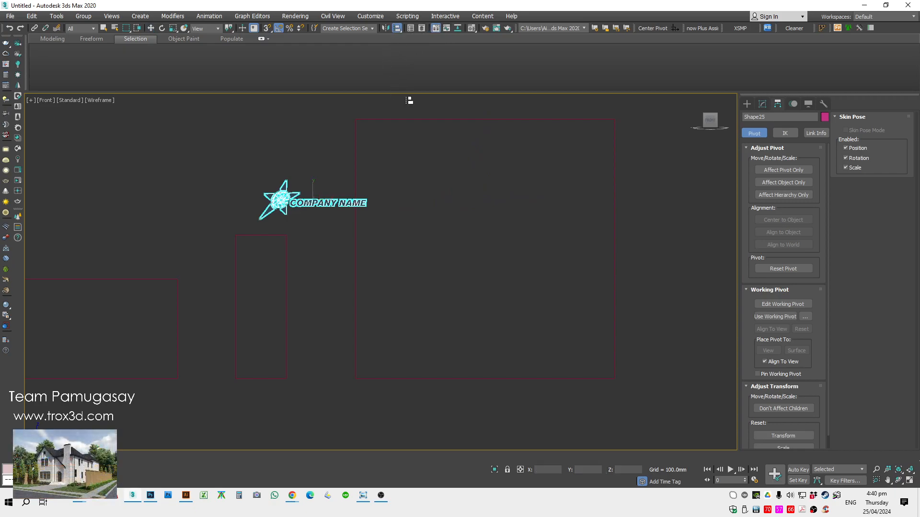
{"action": "left_click", "coordinate": [429, 124]}
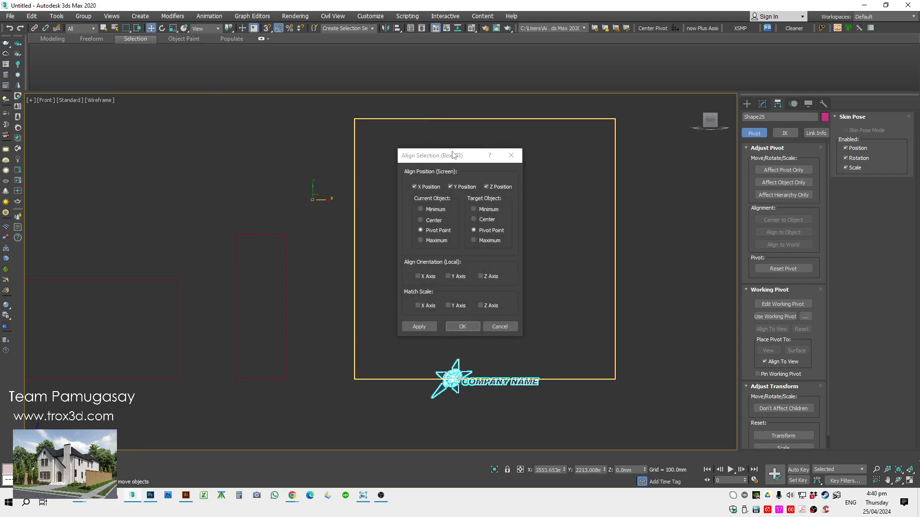
{"action": "left_click_drag", "start_coordinate": [453, 154], "coordinate": [138, 91]}
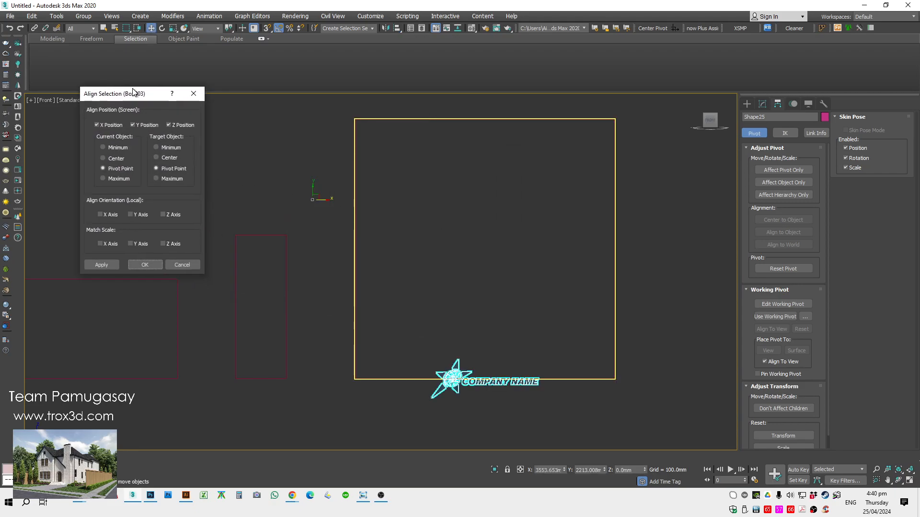
{"action": "left_click", "coordinate": [135, 123]}
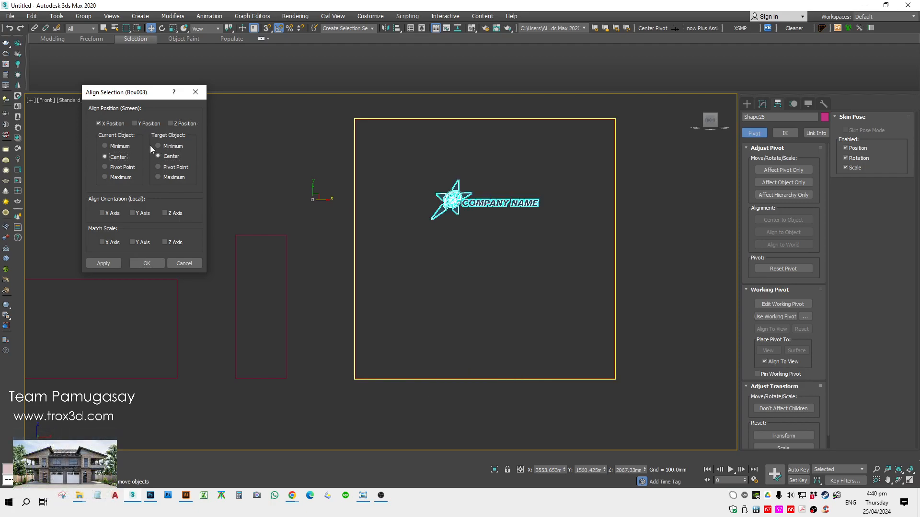
{"action": "left_click", "coordinate": [145, 124]}
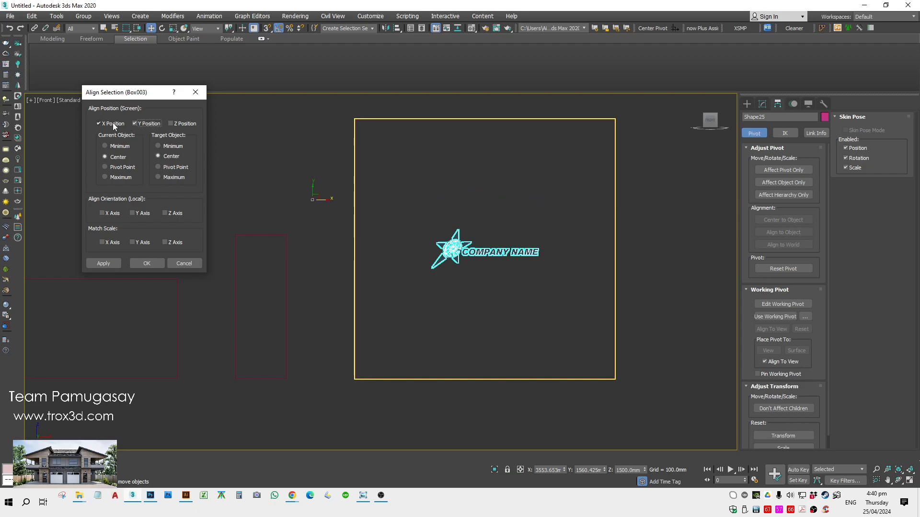
{"action": "left_click", "coordinate": [141, 263]}
- Restore the shaded display and reduce the logo's Extrude amount to 1 mm
{"action": "key", "text": "F3"}
{"action": "mouse_move", "coordinate": [458, 254]}
{"action": "left_mouse_down", "text": "alt"}
{"action": "mouse_move", "coordinate": [442, 322]}
{"action": "mouse_move", "coordinate": [458, 329]}
{"action": "left_mouse_up", "text": "alt"}
{"action": "key", "text": "t"}
{"action": "key", "text": "z"}
{"action": "left_click", "coordinate": [763, 104]}
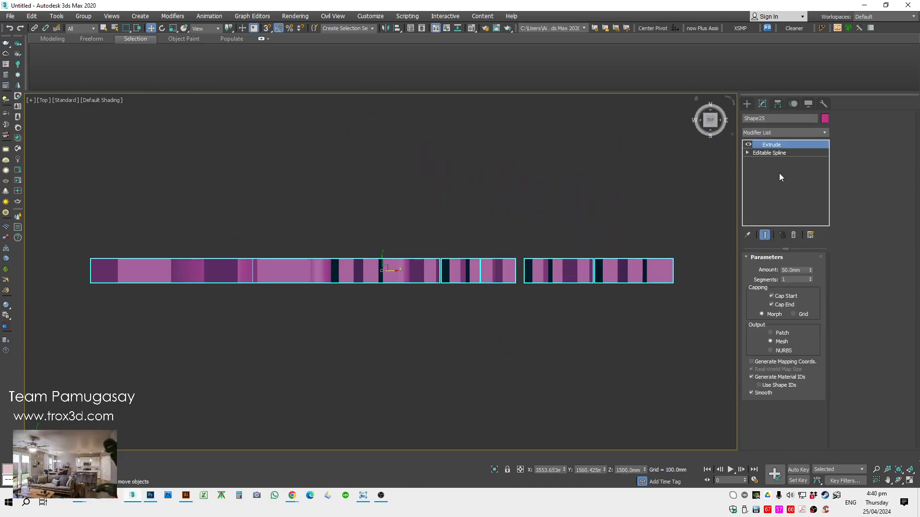
{"action": "left_click", "coordinate": [804, 269]}
{"action": "key", "text": "Return"}
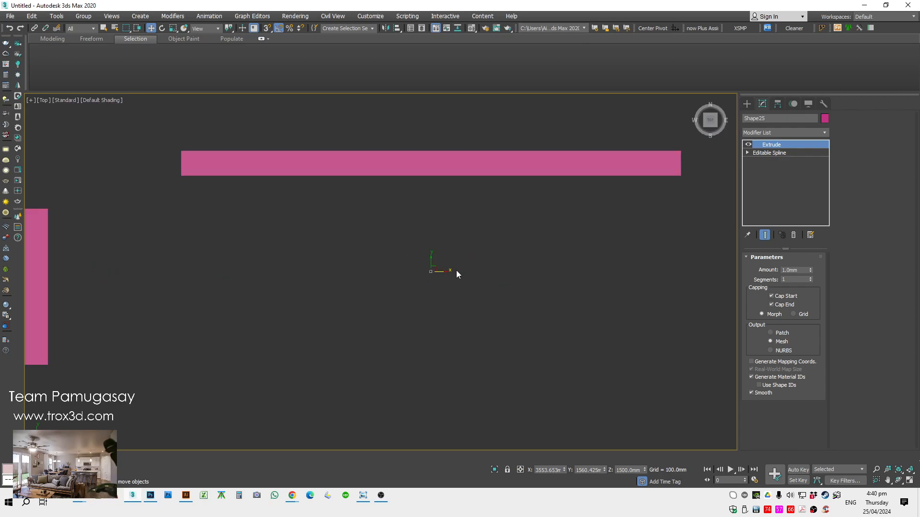
- Show edged faces and snap the thin logo flush against the wall box's front face in the top view
{"action": "key", "text": "F4"}
{"action": "left_click_drag", "start_coordinate": [434, 219], "coordinate": [452, 167]}
{"action": "scroll", "coordinate": [311, 163], "scroll_direction": "up", "scroll_amount": 8}
{"action": "scroll", "coordinate": [403, 243], "scroll_direction": "up", "scroll_amount": 5}
{"action": "key", "text": "space"}
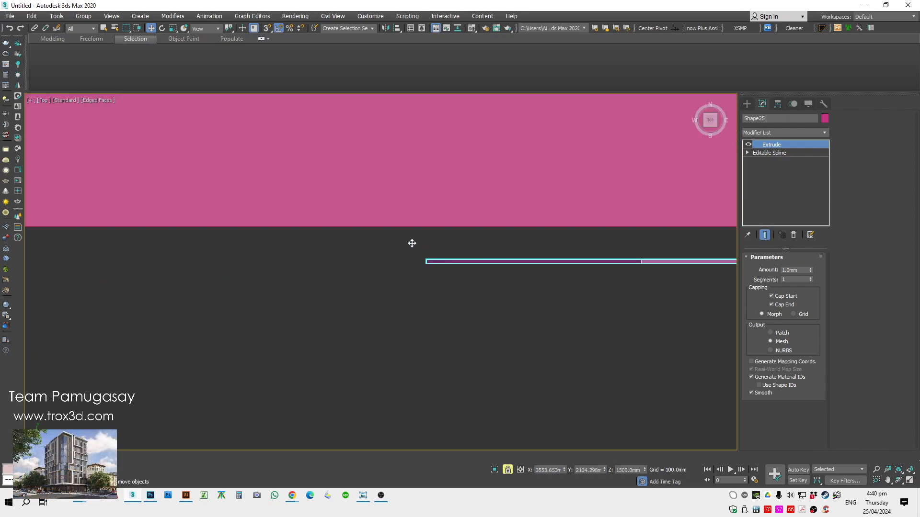
{"action": "key", "text": "s"}
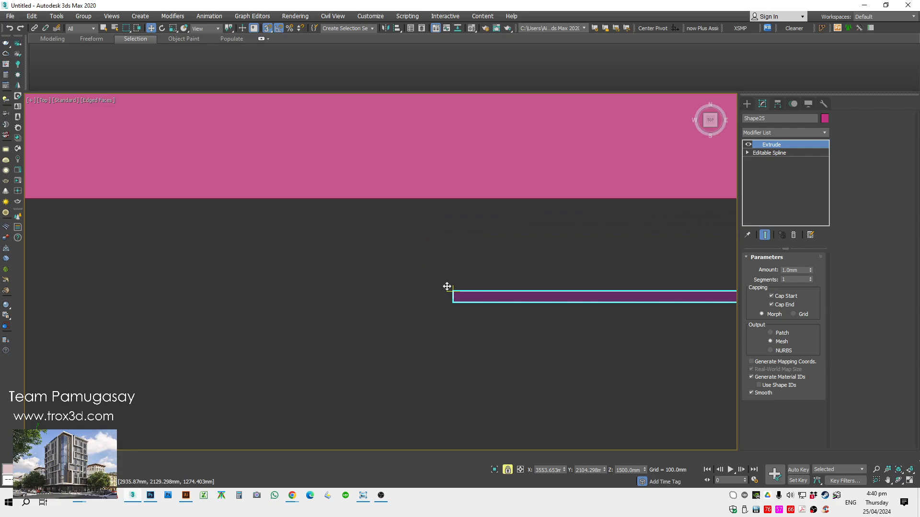
{"action": "left_click_drag", "start_coordinate": [448, 287], "coordinate": [452, 199]}
- Examine how the thin logo sits on the wall face in an orbited view
{"action": "scroll", "coordinate": [433, 261], "scroll_direction": "down", "scroll_amount": 7}
{"action": "middle_click_drag", "start_coordinate": [432, 310], "coordinate": [450, 248], "text": "alt"}
{"action": "key", "text": "F3"}
{"action": "scroll", "coordinate": [450, 248], "scroll_direction": "down", "scroll_amount": 7}
{"action": "scroll", "coordinate": [500, 281], "scroll_direction": "down", "scroll_amount": 7}
{"action": "key", "text": "F3"}
{"action": "left_click", "coordinate": [507, 331]}
{"action": "left_click", "coordinate": [493, 283]}
- Delete the two smaller boxes beside the wall in the front view
{"action": "key", "text": "f"}
{"action": "scroll", "coordinate": [490, 283], "scroll_direction": "down", "scroll_amount": 4}
{"action": "scroll", "coordinate": [322, 238], "scroll_direction": "down", "scroll_amount": 3}
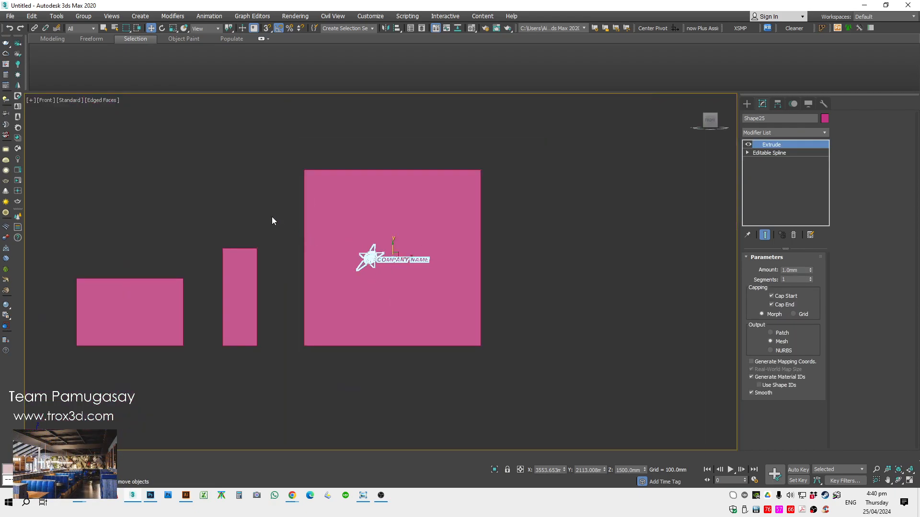
{"action": "left_click_drag", "start_coordinate": [273, 217], "coordinate": [95, 365]}
{"action": "key", "text": "Delete"}
- Select the wall and logo together and assign the first sample material to both
{"action": "key", "text": "ctrl+a"}
{"action": "middle_click_drag", "start_coordinate": [480, 323], "coordinate": [438, 300], "text": "alt"}
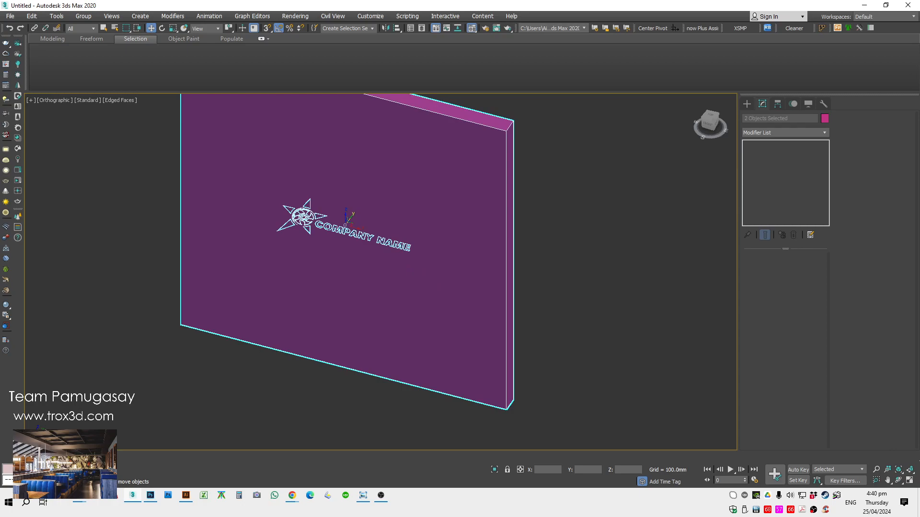
{"action": "key", "text": "m"}
{"action": "left_click", "coordinate": [712, 217]}
{"action": "left_click", "coordinate": [637, 218]}
{"action": "right_click", "coordinate": [592, 153]}
{"action": "left_click", "coordinate": [534, 325]}
{"action": "scroll", "coordinate": [525, 295], "scroll_direction": "down", "scroll_amount": 2}
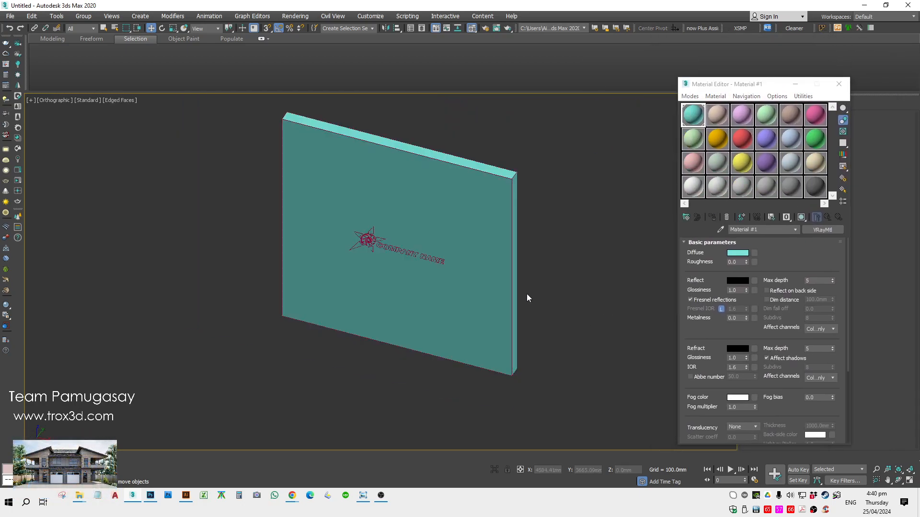
- Convert everything in the scene, including materials, maps and lights, with the Corona Converter
{"action": "right_click", "coordinate": [545, 201]}
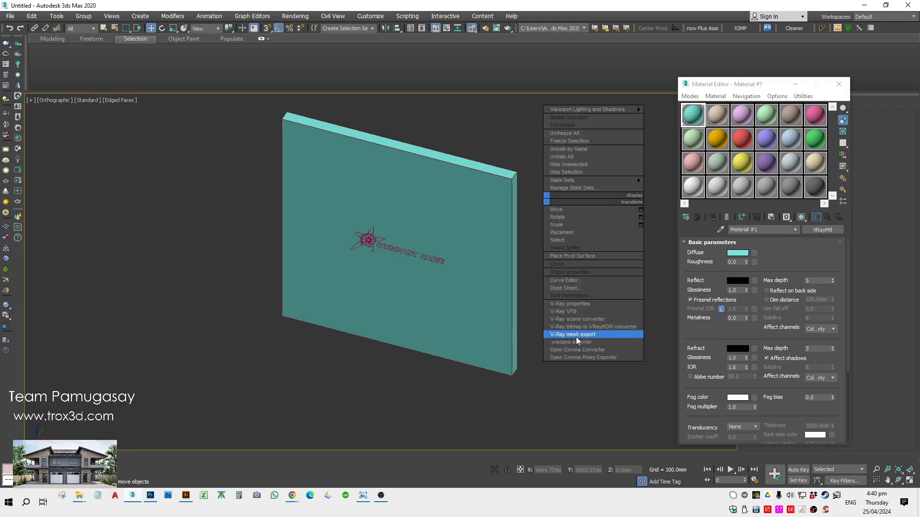
{"action": "left_click", "coordinate": [588, 350]}
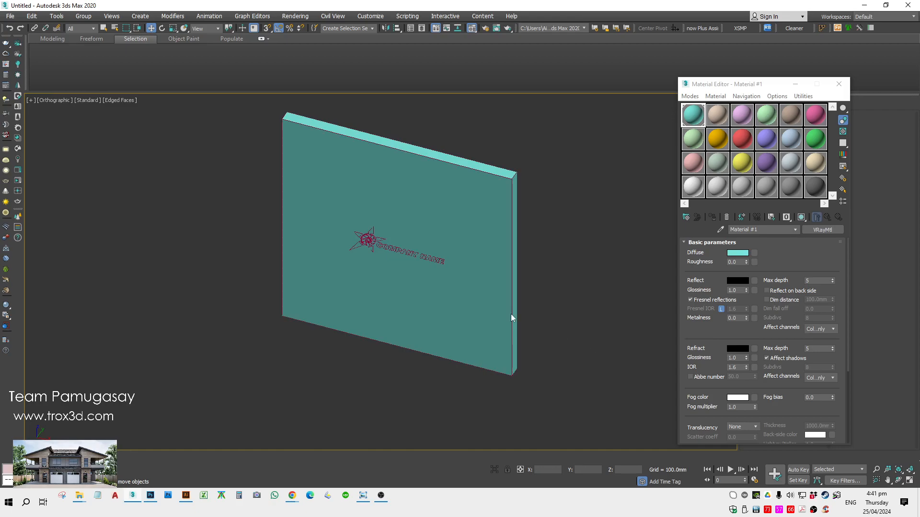
{"action": "left_click", "coordinate": [120, 317]}
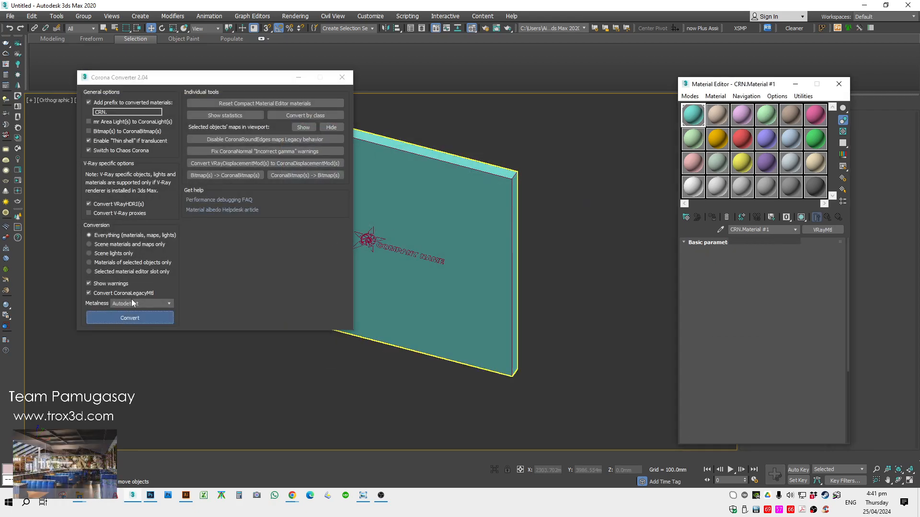
{"action": "left_click", "coordinate": [441, 136]}
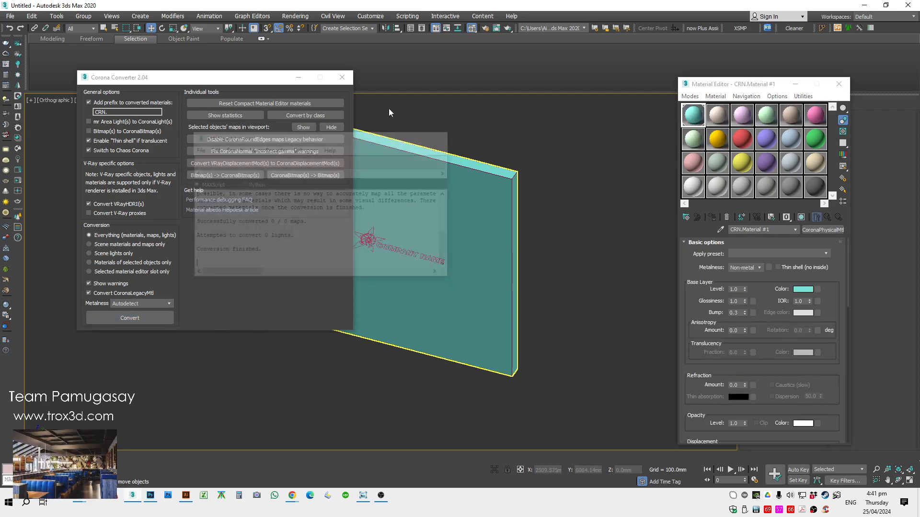
{"action": "left_click", "coordinate": [341, 77]}
- Change the first material's base color to near white
{"action": "left_click", "coordinate": [805, 290]}
{"action": "left_click", "coordinate": [275, 120]}
{"action": "left_click", "coordinate": [353, 147]}
- Select the logo in the front view and assign the second sample material to it
{"action": "scroll", "coordinate": [431, 256], "scroll_direction": "up", "scroll_amount": 8}
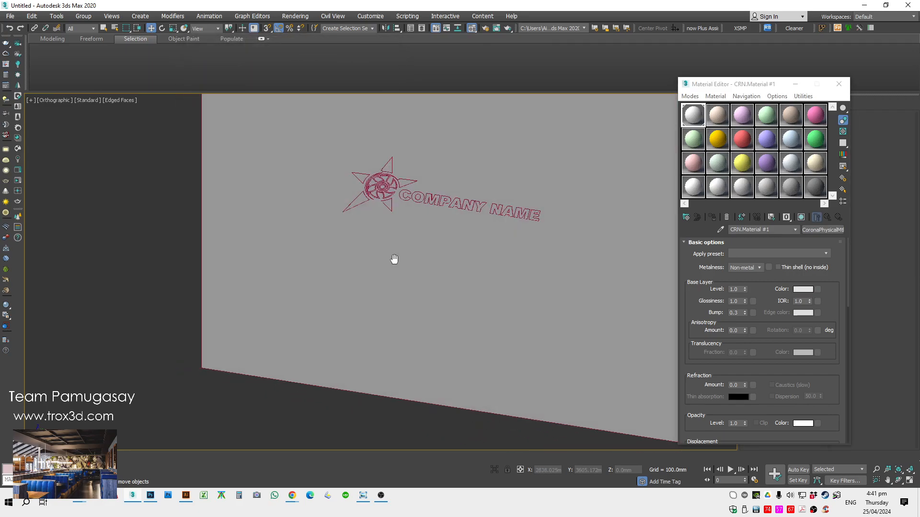
{"action": "left_click", "coordinate": [398, 199]}
{"action": "key", "text": "f"}
{"action": "key", "text": "shift+f"}
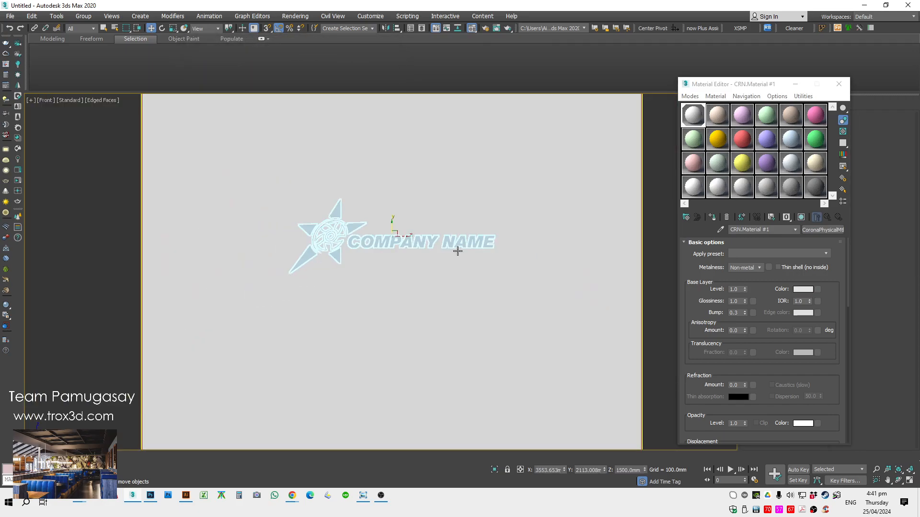
{"action": "left_click", "coordinate": [714, 118]}
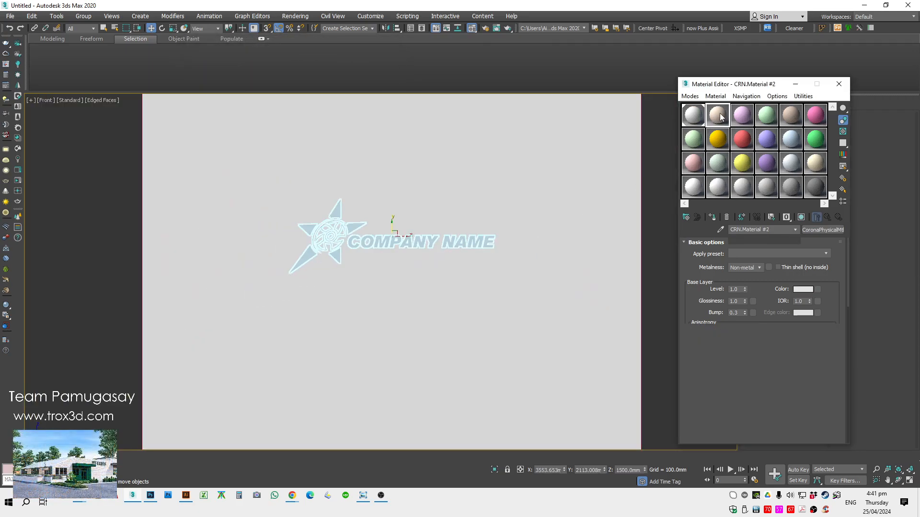
{"action": "left_click", "coordinate": [713, 218]}
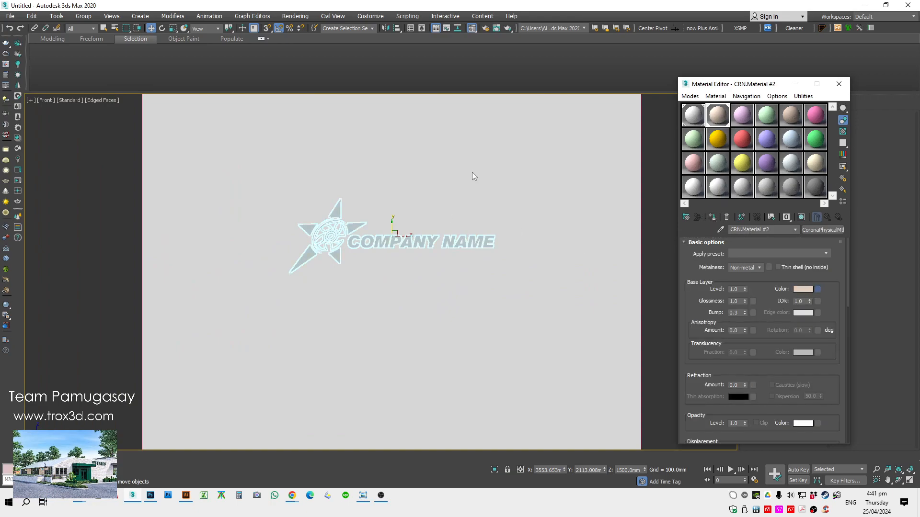
- Add a CoronaBitmap to the second material's base color and load 1-01.jpg from the max lesson\exec folder on the Desktop
{"action": "left_click", "coordinate": [410, 174]}
{"action": "left_click", "coordinate": [401, 185]}
{"action": "double_click", "coordinate": [398, 205]}
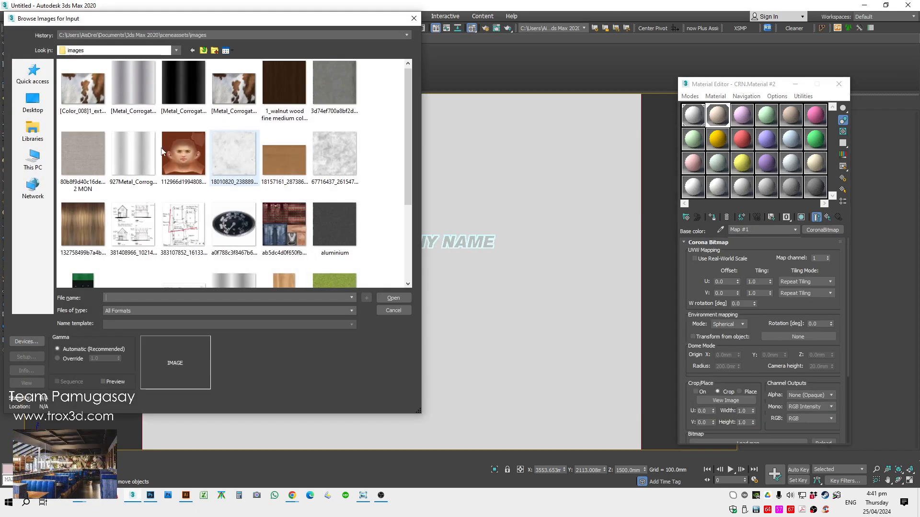
{"action": "left_click", "coordinate": [33, 101]}
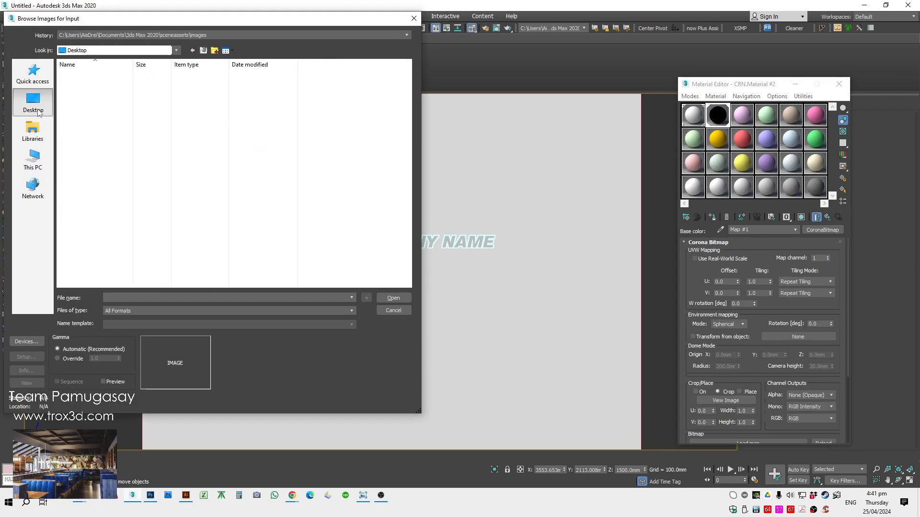
{"action": "double_click", "coordinate": [77, 214]}
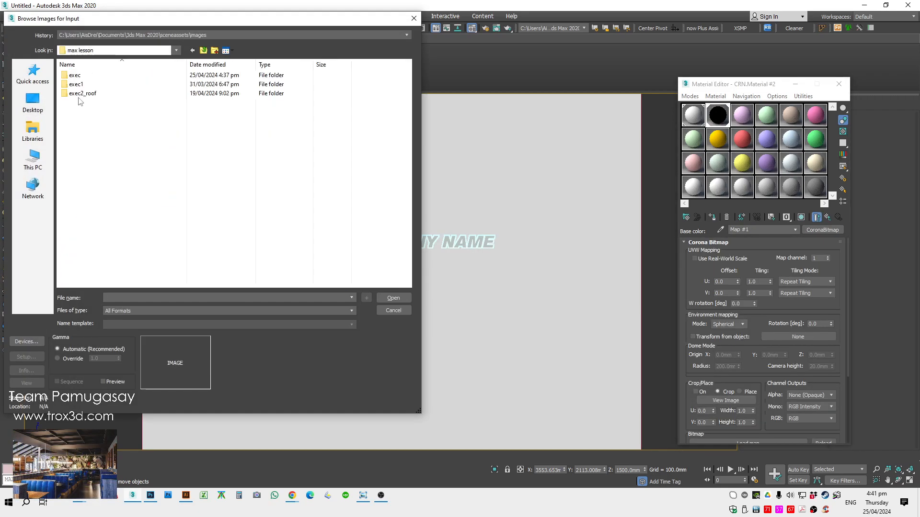
{"action": "double_click", "coordinate": [76, 76]}
{"action": "left_click", "coordinate": [77, 83]}
{"action": "left_click", "coordinate": [74, 75]}
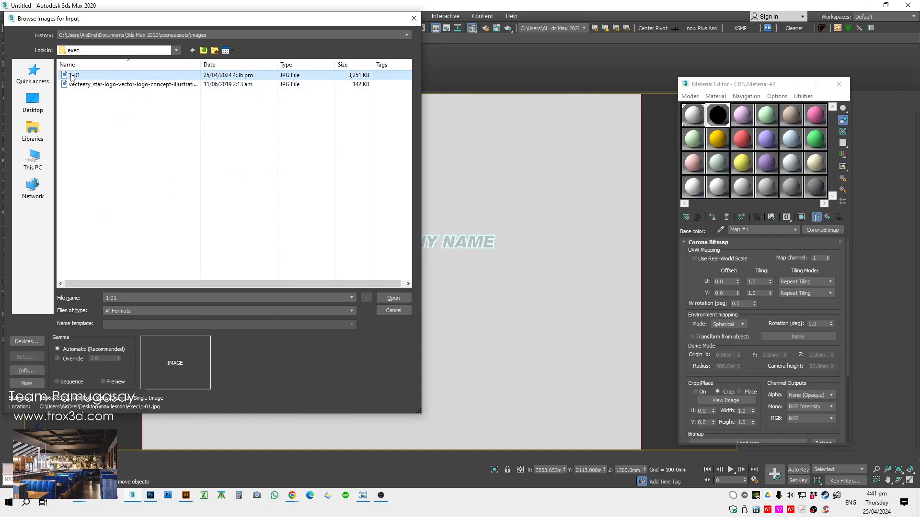
{"action": "left_click", "coordinate": [394, 297]}
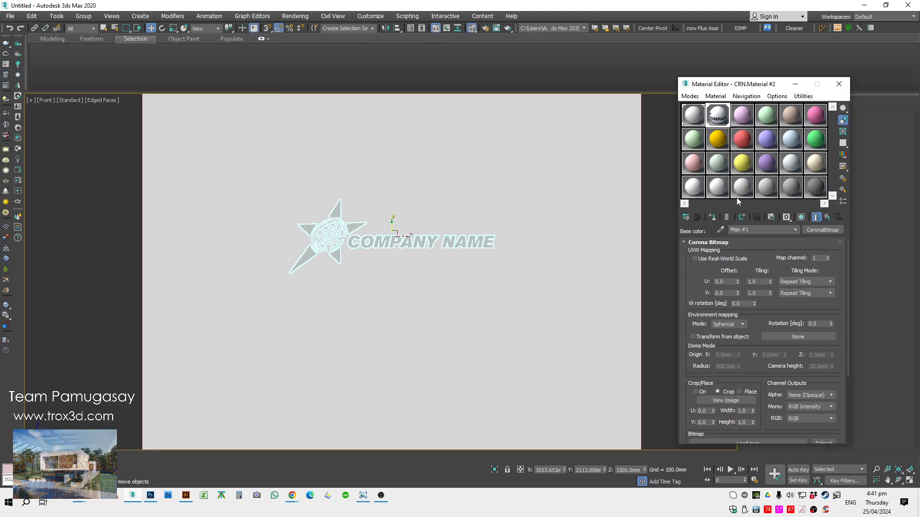
- Display the logo material's bitmap in the viewport and close the Material Editor
{"action": "left_click", "coordinate": [801, 217]}
{"action": "key", "text": "F3"}
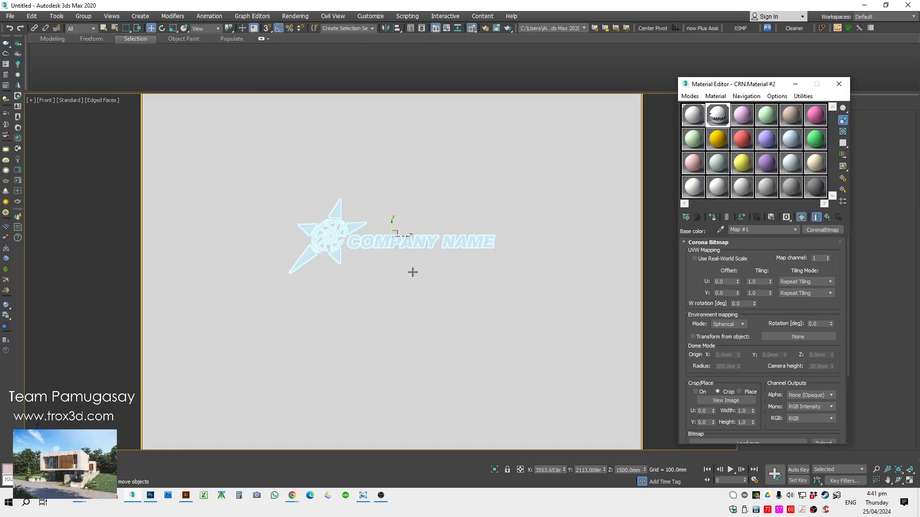
{"action": "key", "text": "F3"}
{"action": "left_click_drag", "start_coordinate": [737, 86], "coordinate": [743, 85]}
{"action": "key", "text": "m"}
{"action": "left_click", "coordinate": [751, 212]}
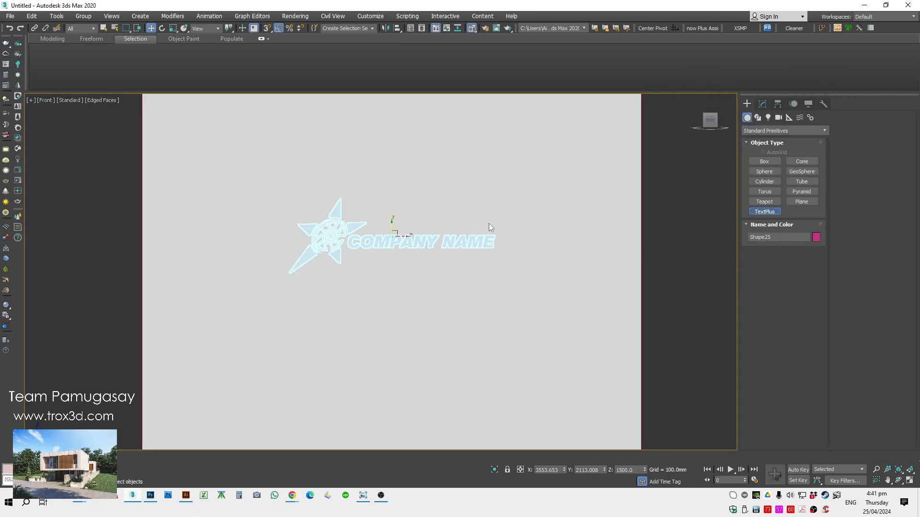
{"action": "key", "text": "shift+f"}
{"action": "scroll", "coordinate": [536, 239], "scroll_direction": "up", "scroll_amount": 3}
{"action": "scroll", "coordinate": [551, 269], "scroll_direction": "down", "scroll_amount": 3}
{"action": "middle_click_drag", "start_coordinate": [550, 269], "coordinate": [481, 269]}
{"action": "scroll", "coordinate": [479, 268], "scroll_direction": "down", "scroll_amount": 2}
{"action": "left_click", "coordinate": [611, 259]}
{"action": "key", "text": "ctrl+z"}
{"action": "key", "text": "w"}
{"action": "left_click", "coordinate": [619, 368]}
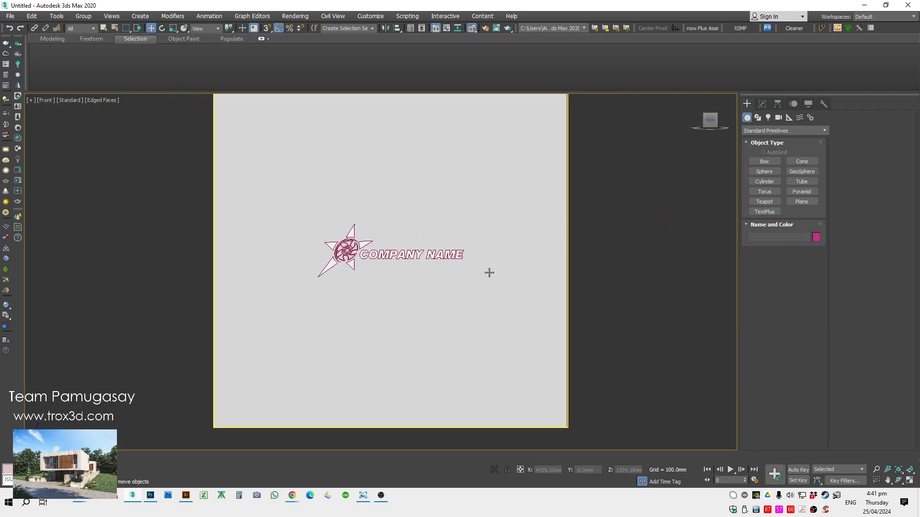
- Add a UVW Map modifier to the logo above its Extrude
{"action": "left_click", "coordinate": [381, 254]}
{"action": "left_click", "coordinate": [761, 104]}
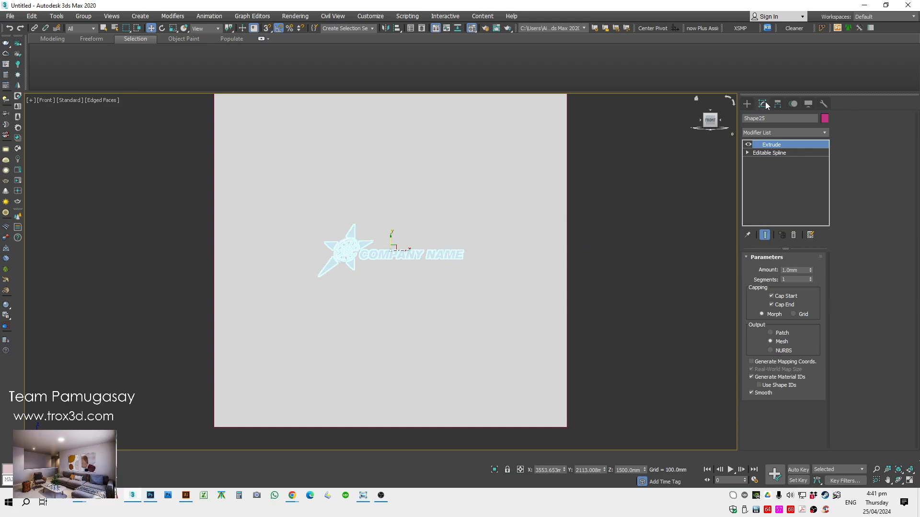
{"action": "left_click", "coordinate": [766, 133]}
{"action": "key", "text": "u"}
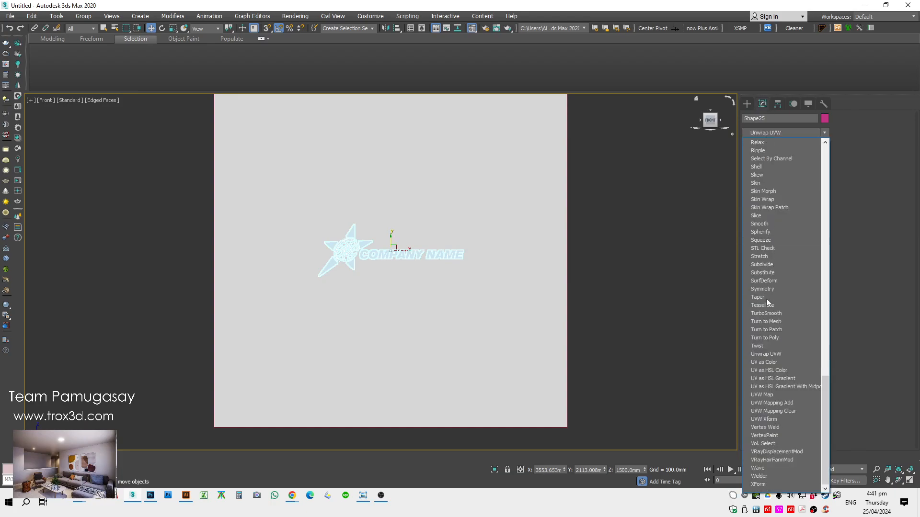
{"action": "left_click", "coordinate": [760, 395]}
{"action": "key", "text": "shift+f"}
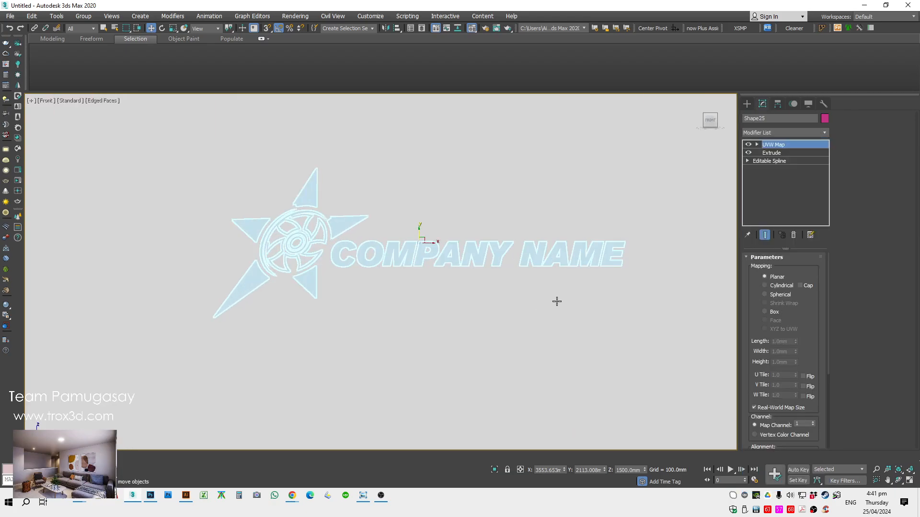
- Turn off Real-World Map Size in the logo's UVW Map modifier
{"action": "left_click", "coordinate": [765, 410]}
{"action": "middle_click_drag", "start_coordinate": [355, 267], "coordinate": [380, 264]}
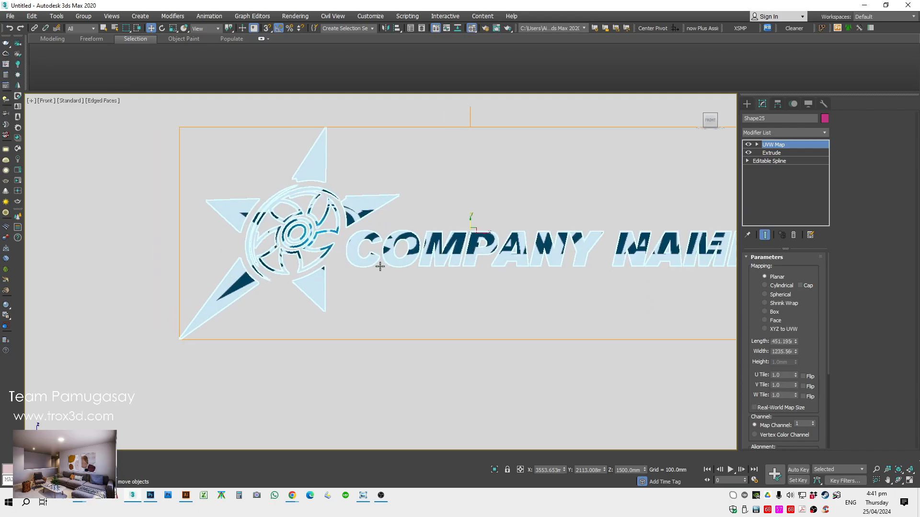
- Enlarge the UVW Map gizmo uniformly, stretch it vertically and nudge it toward a match between texture and logo
{"action": "left_click", "coordinate": [783, 145]}
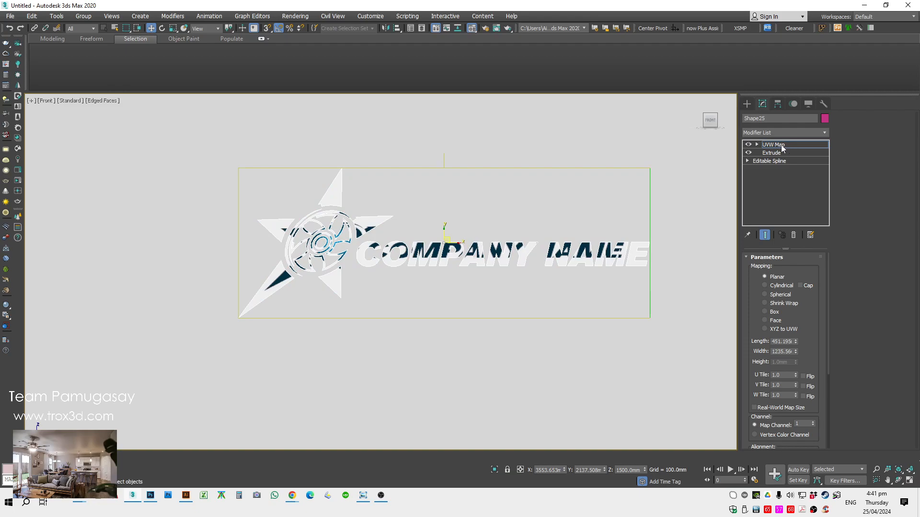
{"action": "key", "text": "r"}
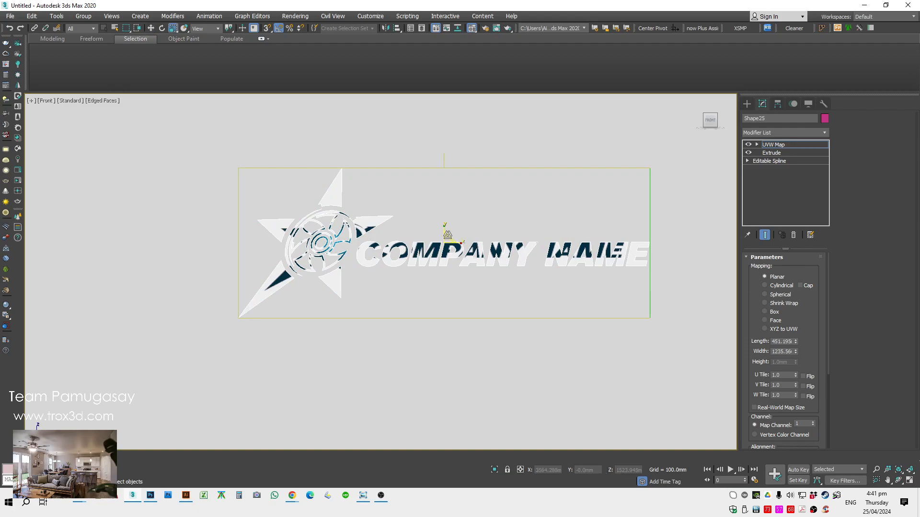
{"action": "mouse_move", "coordinate": [453, 237]}
{"action": "left_mouse_down"}
{"action": "mouse_move", "coordinate": [459, 222]}
{"action": "mouse_move", "coordinate": [456, 240]}
{"action": "mouse_move", "coordinate": [444, 234]}
{"action": "mouse_move", "coordinate": [461, 248]}
{"action": "left_mouse_up"}
{"action": "key", "text": "w"}
{"action": "key", "text": "r"}
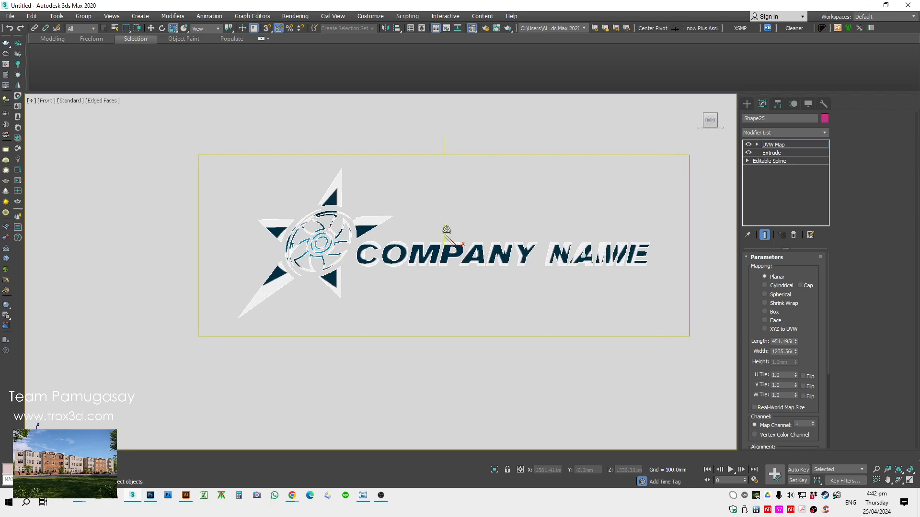
{"action": "mouse_move", "coordinate": [446, 230]}
{"action": "left_mouse_down"}
{"action": "mouse_move", "coordinate": [460, 218]}
{"action": "mouse_move", "coordinate": [452, 236]}
{"action": "left_mouse_up"}
{"action": "key", "text": "w"}
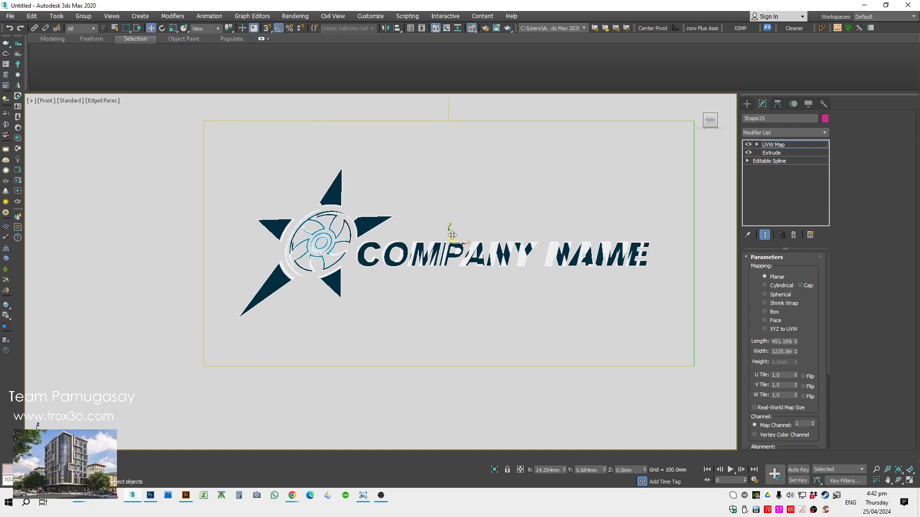
- Alternately rescale and shift the mapping gizmo so the texture lines up with the star and lettering
{"action": "scroll", "coordinate": [452, 235], "scroll_direction": "up", "scroll_amount": 4}
{"action": "key", "text": "r"}
{"action": "key", "text": "w"}
{"action": "mouse_move", "coordinate": [460, 234]}
{"action": "left_mouse_down"}
{"action": "mouse_move", "coordinate": [429, 230]}
{"action": "mouse_move", "coordinate": [451, 231]}
{"action": "left_mouse_up"}
{"action": "key", "text": "r"}
{"action": "key", "text": "w"}
{"action": "key", "text": "r"}
{"action": "key", "text": "w"}
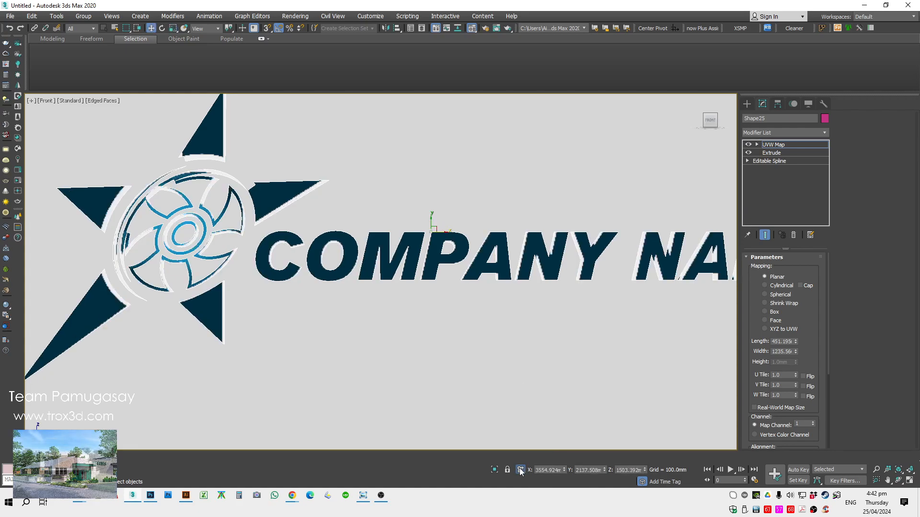
- Fine-tune the mapping gizmo's X and Y scale in one-percent increments using relative transform values
{"action": "key", "text": "r"}
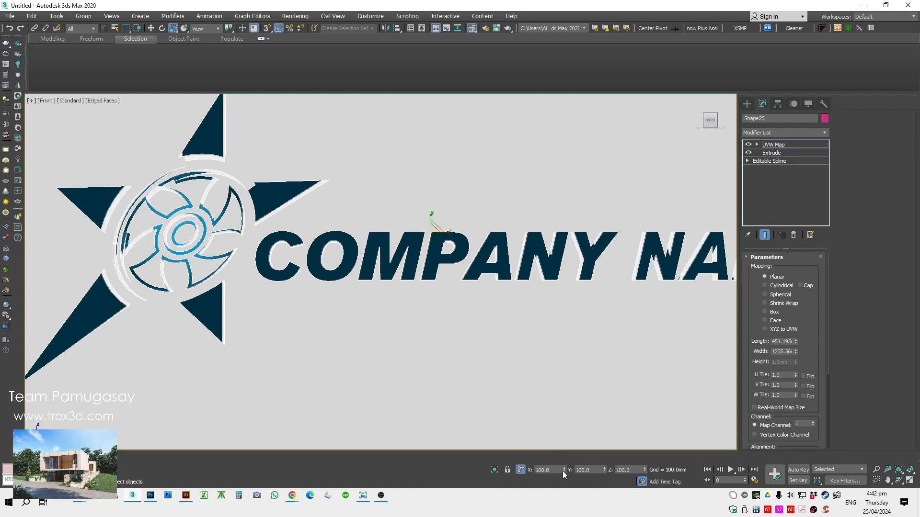
{"action": "left_click", "coordinate": [565, 469]}
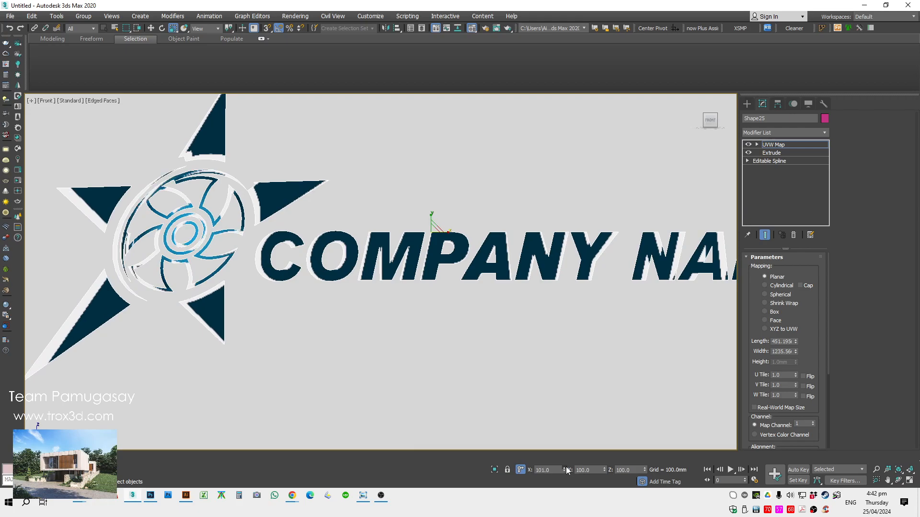
{"action": "left_click", "coordinate": [565, 468]}
{"action": "left_click", "coordinate": [566, 467]}
{"action": "left_click", "coordinate": [566, 467]}
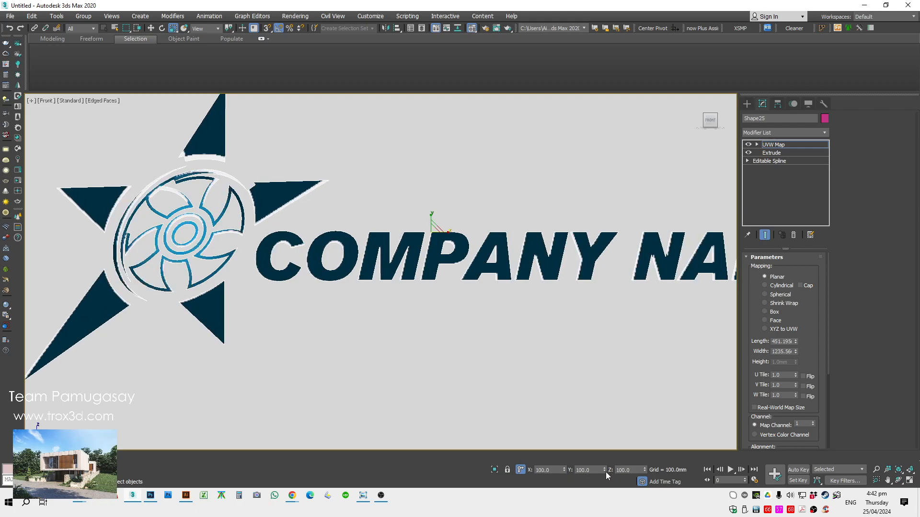
{"action": "key", "text": "w"}
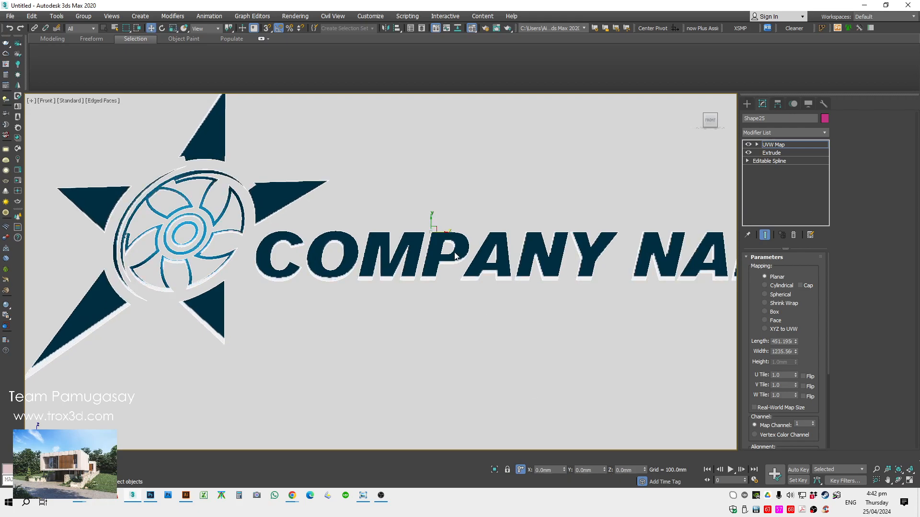
- Move the mapping gizmo about 2.8 mm along Y and slightly adjust its vertical scale
{"action": "left_click_drag", "start_coordinate": [429, 213], "coordinate": [431, 224]}
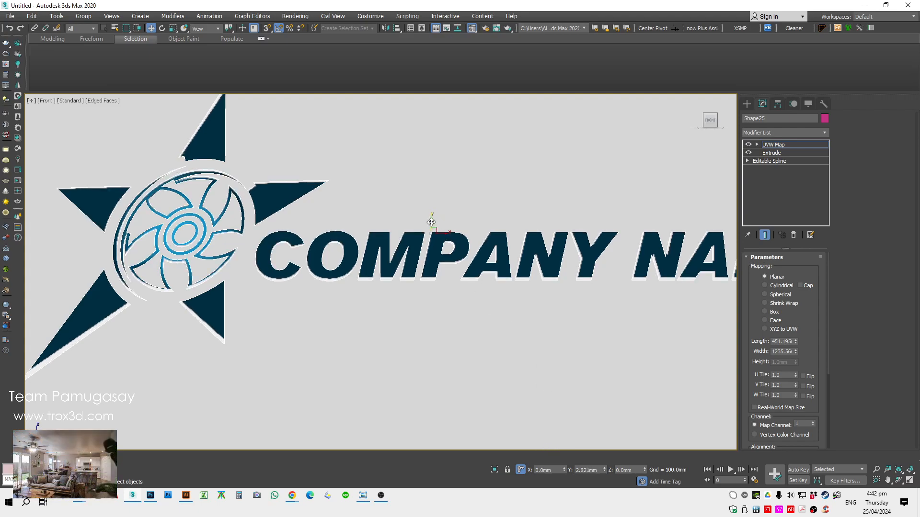
{"action": "middle_click_drag", "start_coordinate": [489, 279], "coordinate": [462, 290]}
{"action": "key", "text": "r"}
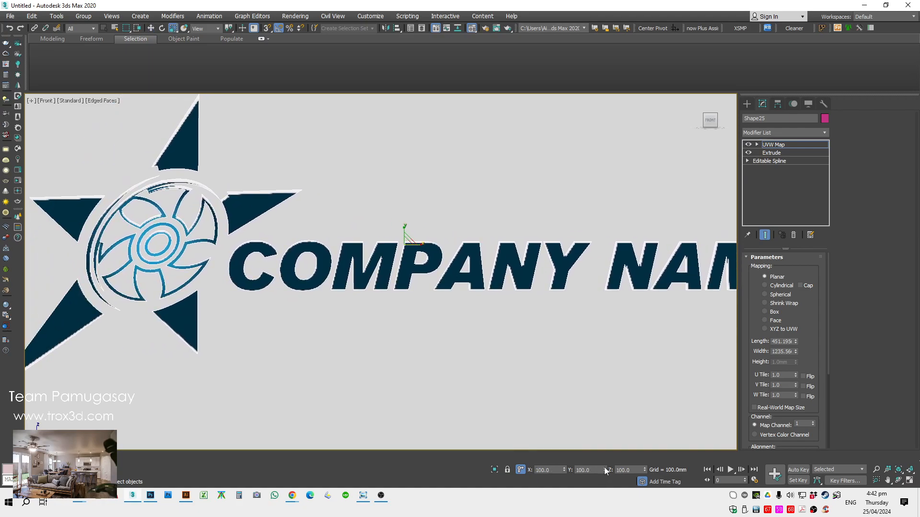
{"action": "key", "text": "w"}
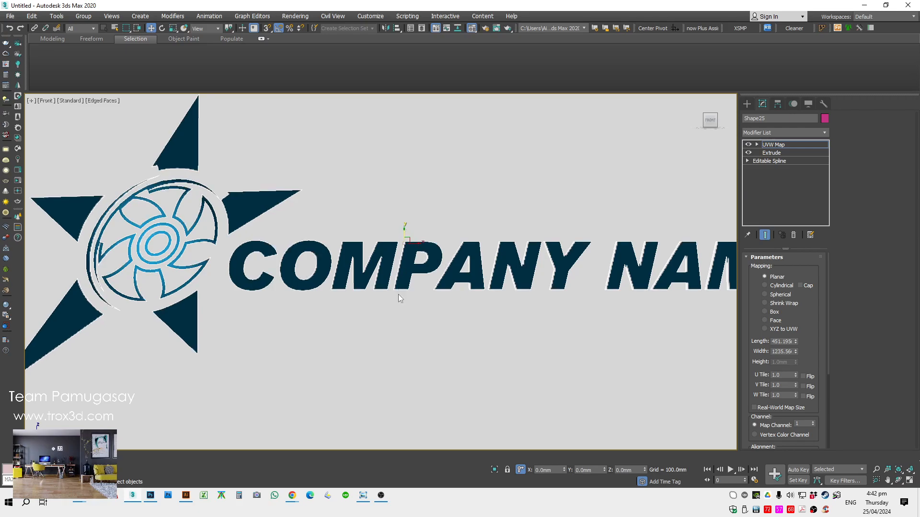
- Check the texture across the whole logo and reduce the mapping gizmo's X scale by a small increment
{"action": "scroll", "coordinate": [404, 231], "scroll_direction": "down", "scroll_amount": 3}
{"action": "middle_click_drag", "start_coordinate": [473, 335], "coordinate": [453, 353], "text": "alt"}
{"action": "key", "text": "f"}
{"action": "scroll", "coordinate": [570, 307], "scroll_direction": "up", "scroll_amount": 5}
{"action": "scroll", "coordinate": [574, 312], "scroll_direction": "down", "scroll_amount": 4}
{"action": "middle_click_drag", "start_coordinate": [395, 341], "coordinate": [466, 322]}
{"action": "key", "text": "r"}
{"action": "key", "text": "w"}
{"action": "middle_click_drag", "start_coordinate": [566, 474], "coordinate": [431, 328]}
{"action": "key", "text": "r"}
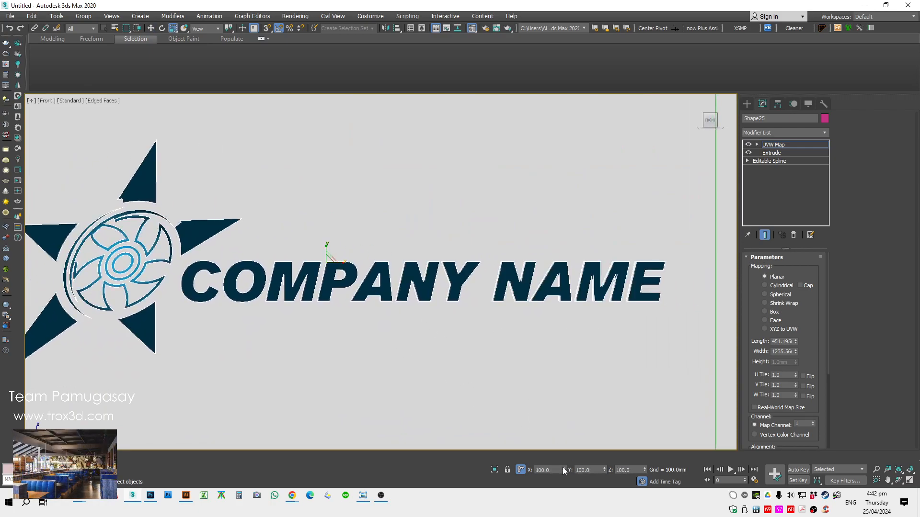
{"action": "left_click", "coordinate": [564, 473]}
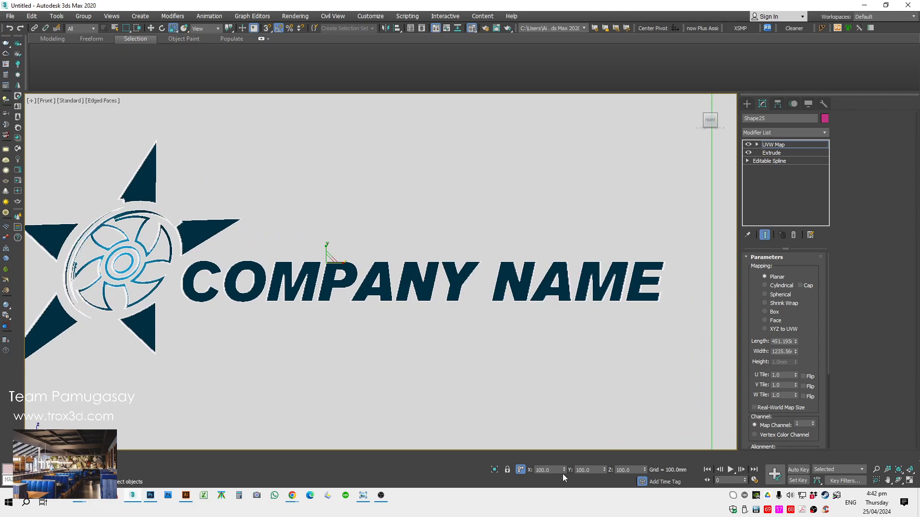
- Nudge the mapping gizmo along X to realign the texture with the star and the lettering
{"action": "key", "text": "w"}
{"action": "middle_click_drag", "start_coordinate": [339, 323], "coordinate": [354, 321]}
{"action": "left_click_drag", "start_coordinate": [353, 265], "coordinate": [355, 266]}
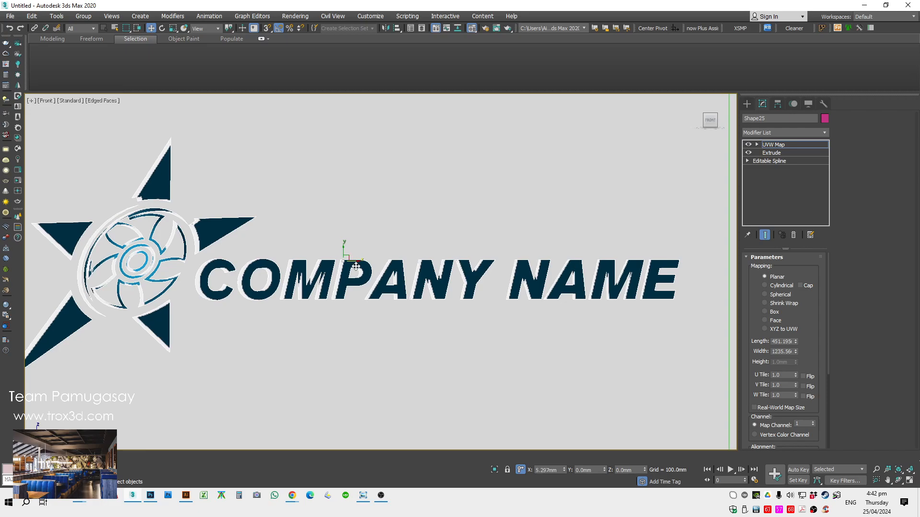
{"action": "key", "text": "r"}
{"action": "left_click_drag", "start_coordinate": [360, 259], "coordinate": [349, 262]}
{"action": "key", "text": "w"}
- Adjust the mapping gizmo's X scale in one-percent increments and shift it about 4.4 mm along X
{"action": "key", "text": "r"}
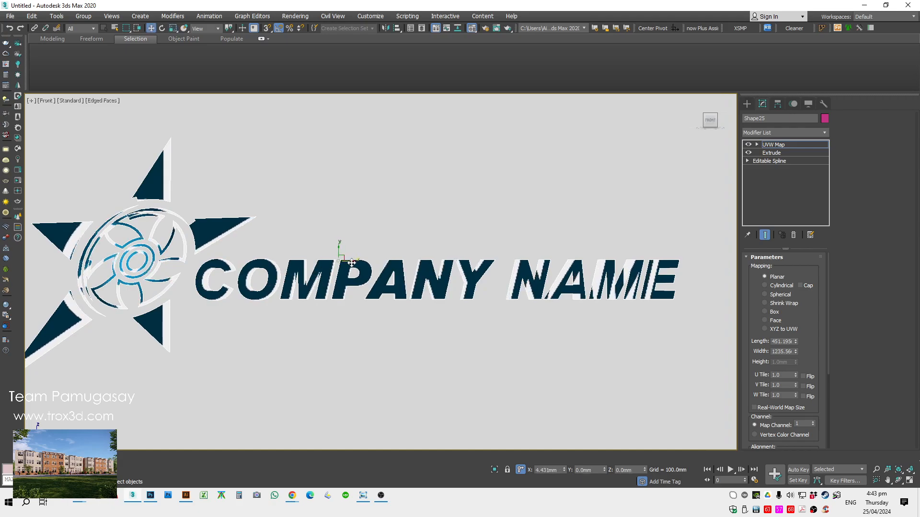
{"action": "left_click", "coordinate": [564, 473]}
{"action": "left_click", "coordinate": [564, 472]}
{"action": "left_click", "coordinate": [564, 472]}
{"action": "left_click", "coordinate": [564, 468]}
{"action": "left_click", "coordinate": [564, 468]}
{"action": "left_click", "coordinate": [564, 468]}
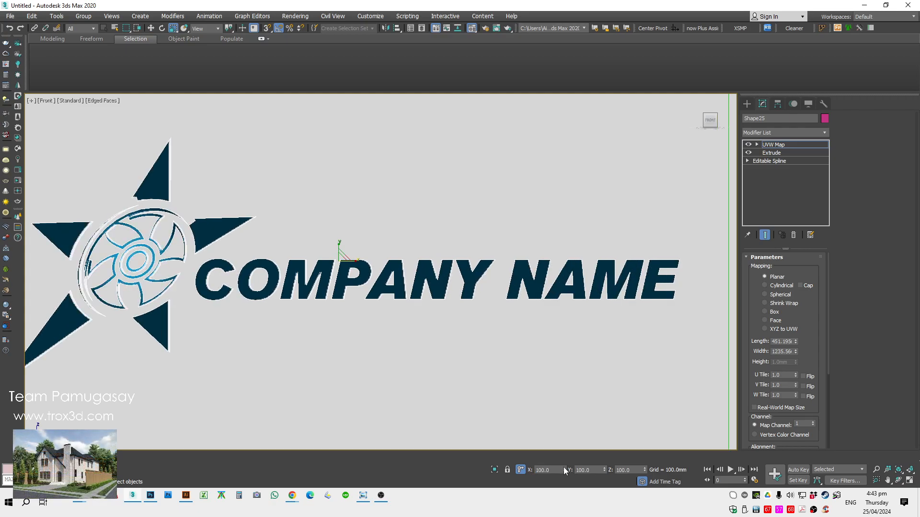
{"action": "key", "text": "w"}
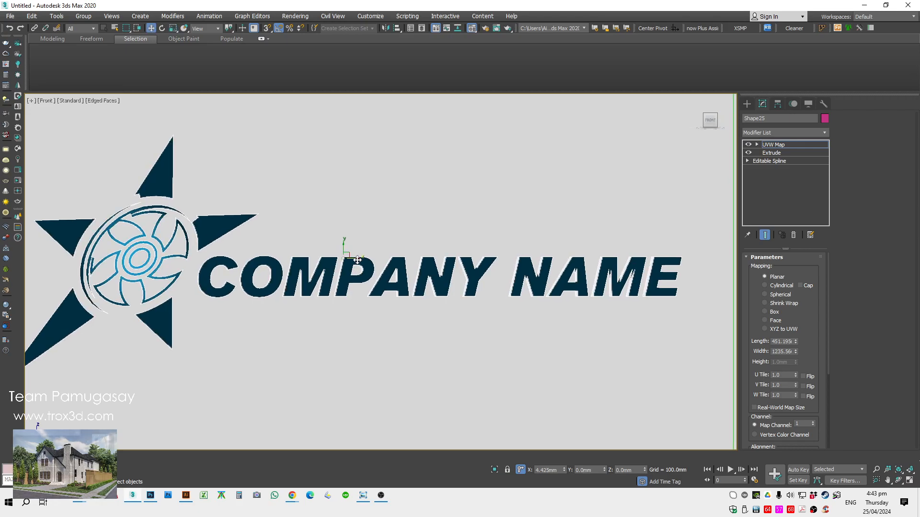
- Shrink the mapping gizmo along X with typed percentages just below 100 and realign it horizontally
{"action": "key", "text": "r"}
{"action": "left_click_drag", "start_coordinate": [361, 258], "coordinate": [360, 258]}
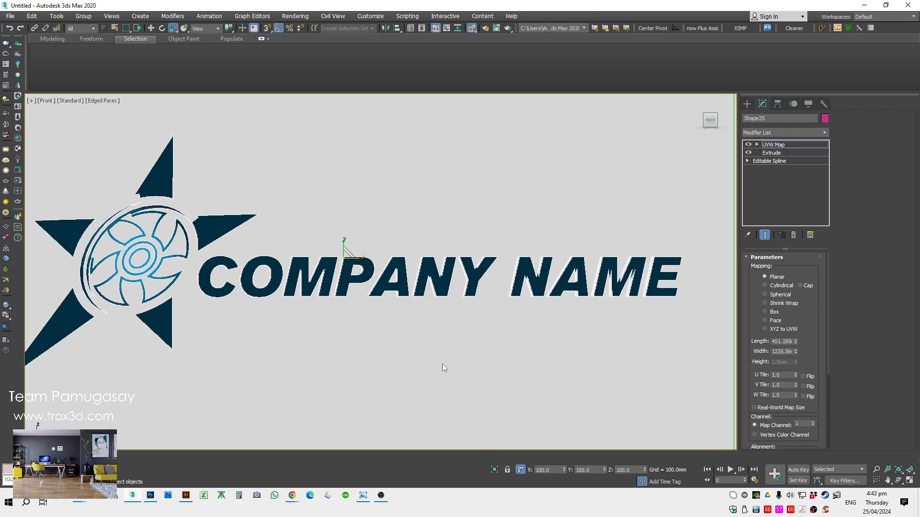
{"action": "double_click", "coordinate": [548, 469]}
{"action": "key", "text": "Return"}
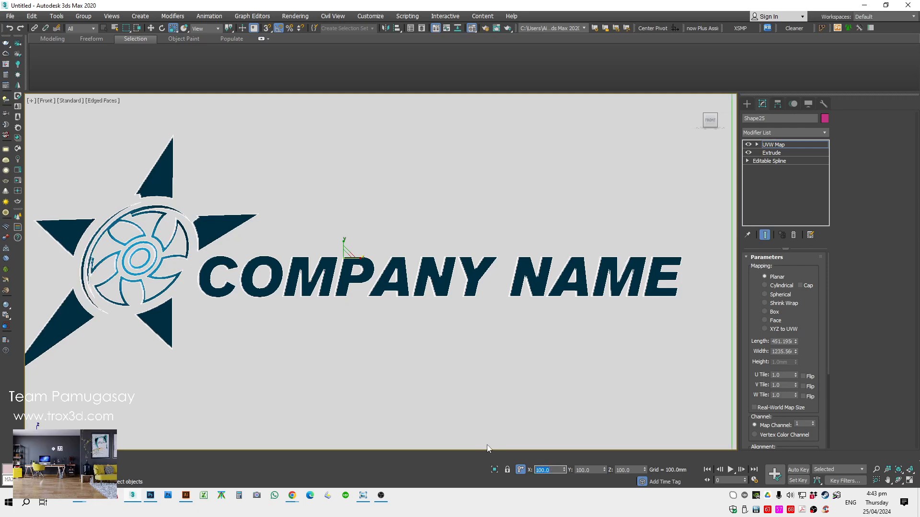
{"action": "type", "text": "99.."}
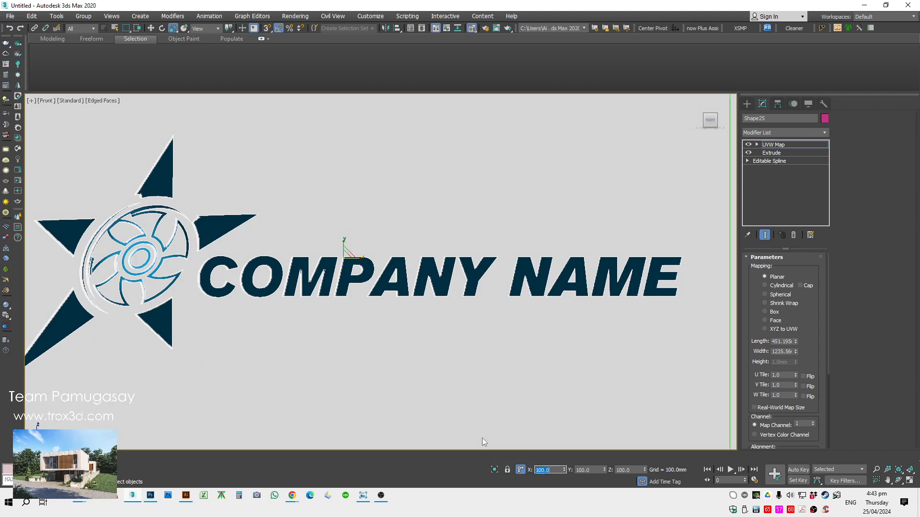
{"action": "key", "text": "Return"}
{"action": "key", "text": "w"}
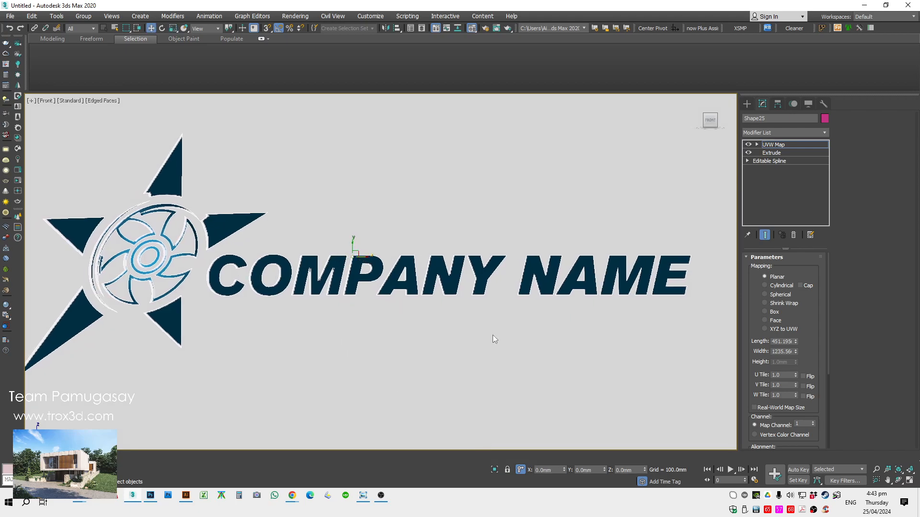
- Try a typed X offset on the mapping gizmo and undo it
{"action": "left_click", "coordinate": [558, 470]}
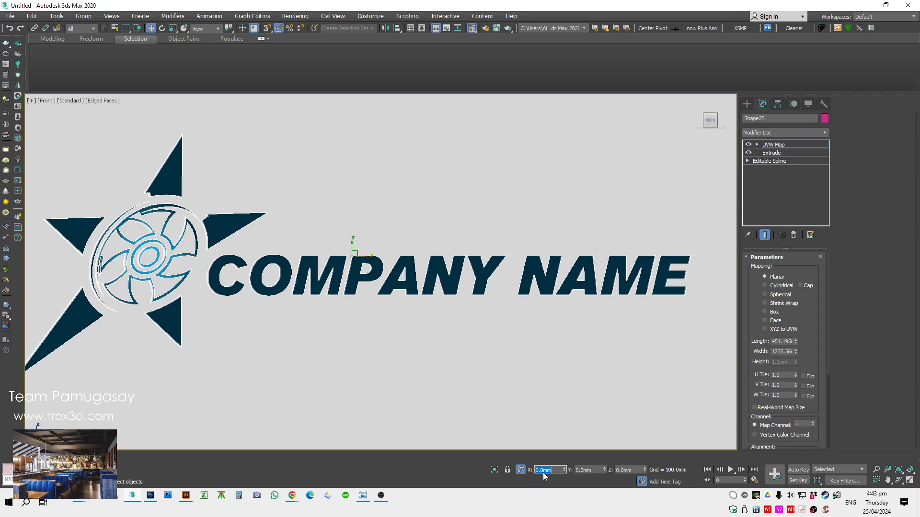
{"action": "key", "text": "Return"}
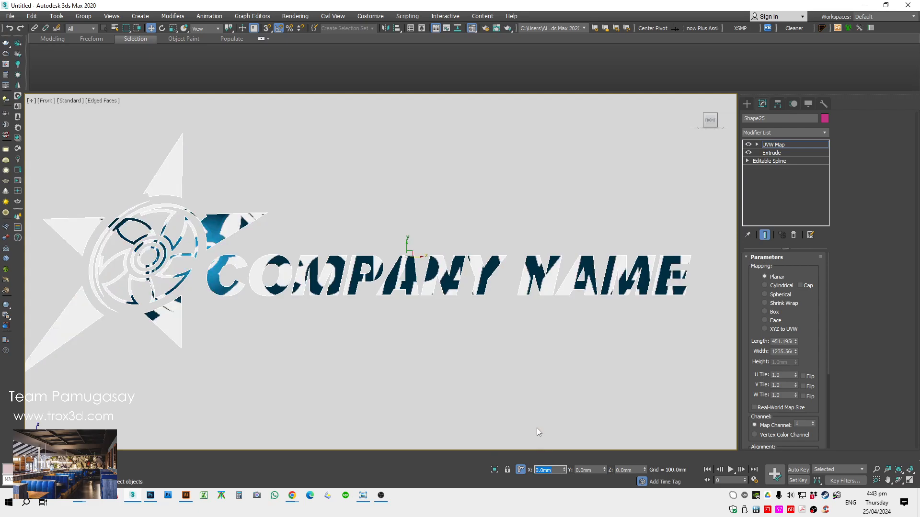
{"action": "key", "text": "ctrl+z"}
- Scale the mapping gizmo to 99.45 percent along X and nudge it horizontally over the logo
{"action": "key", "text": "r"}
{"action": "left_click_drag", "start_coordinate": [556, 470], "coordinate": [418, 464]}
{"action": "type", "text": "99.45"}
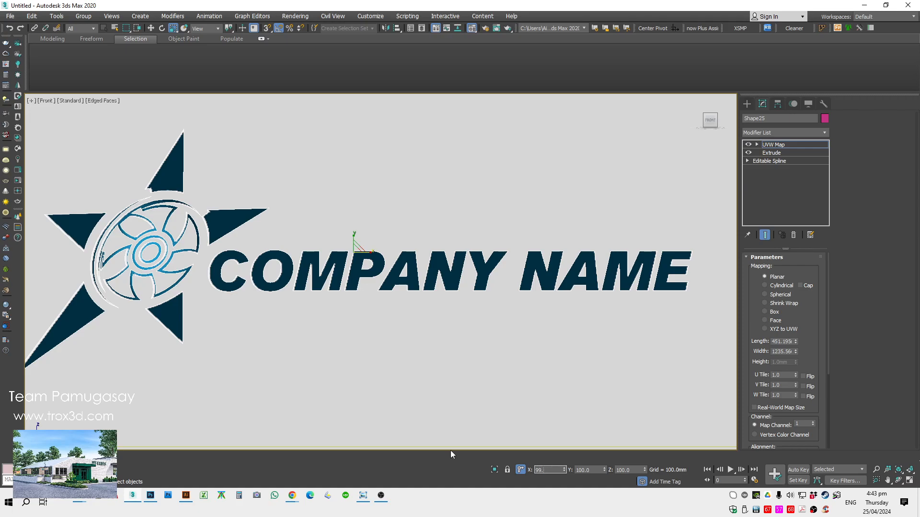
{"action": "key", "text": "Return"}
{"action": "key", "text": "w"}
{"action": "middle_click_drag", "start_coordinate": [361, 291], "coordinate": [366, 293]}
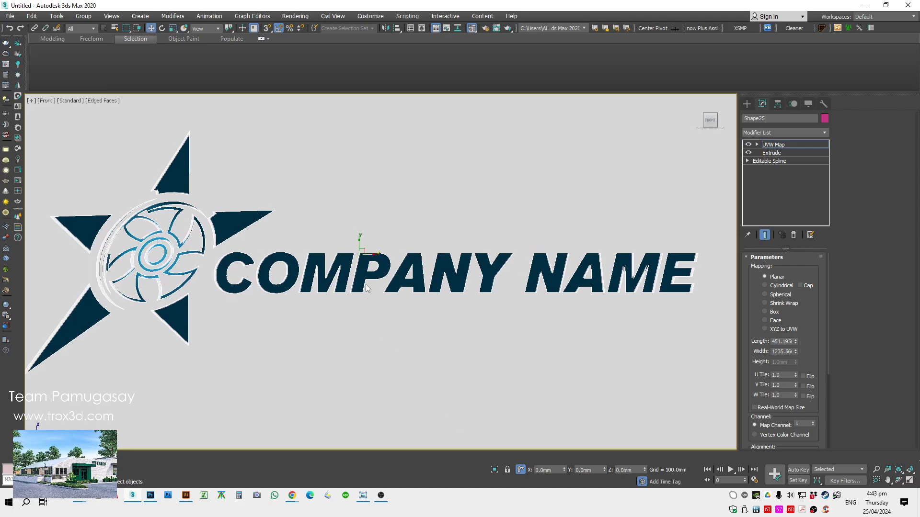
{"action": "left_click_drag", "start_coordinate": [370, 254], "coordinate": [372, 256]}
- Undo the last gizmo change, then try offsetting the gizmo 100 mm along X and undo that too
{"action": "key", "text": "ctrl+z"}
{"action": "type", "text": "100"}
{"action": "key", "text": "Return"}
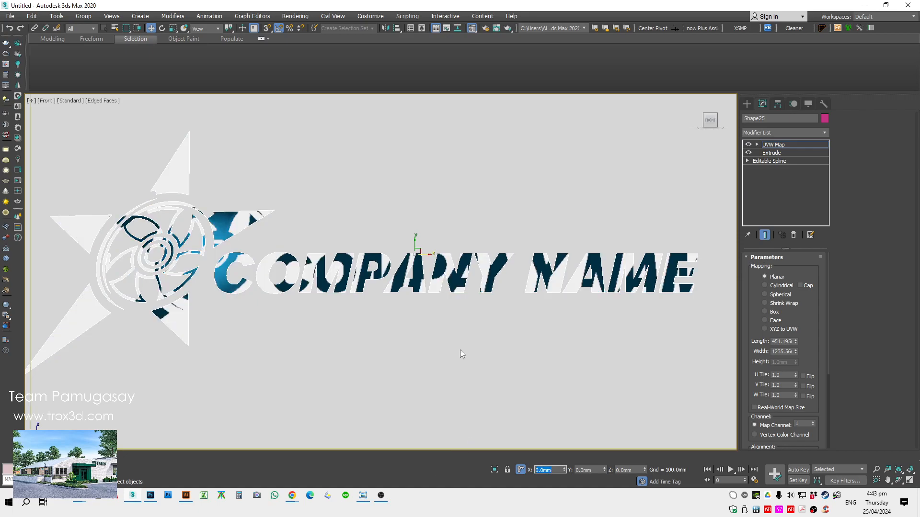
{"action": "key", "text": "ctrl+z"}
{"action": "key", "text": "r"}
{"action": "key", "text": "t"}
{"action": "key", "text": "f"}
{"action": "key", "text": "r"}
{"action": "key", "text": "t"}
{"action": "key", "text": "f"}
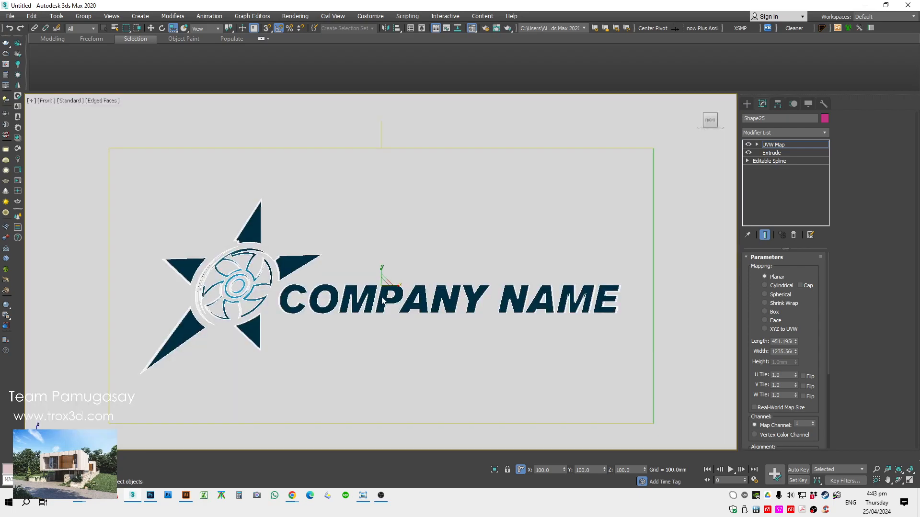
- Leave the gizmo level and reset the UVW Map alignment to its default fit around the logo
{"action": "key", "text": "w"}
{"action": "left_click", "coordinate": [786, 144]}
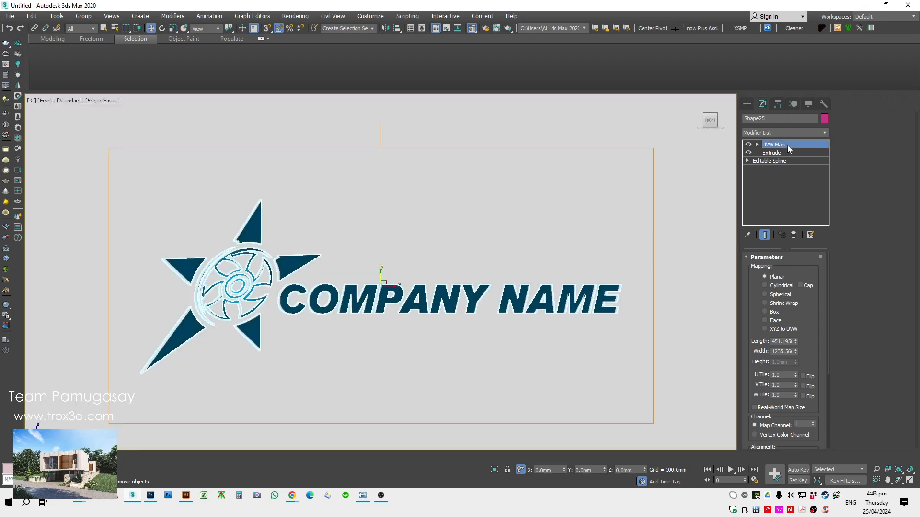
{"action": "scroll", "coordinate": [763, 408], "scroll_direction": "down", "scroll_amount": 4}
{"action": "left_click", "coordinate": [766, 398]}
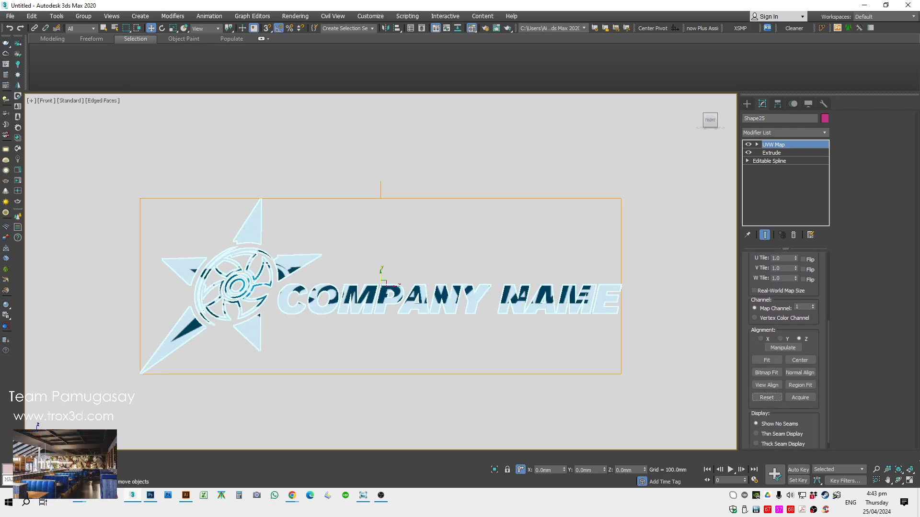
- Enable cropping on the logo material's Corona bitmap and open its image in the Crop/Place window
{"action": "key", "text": "m"}
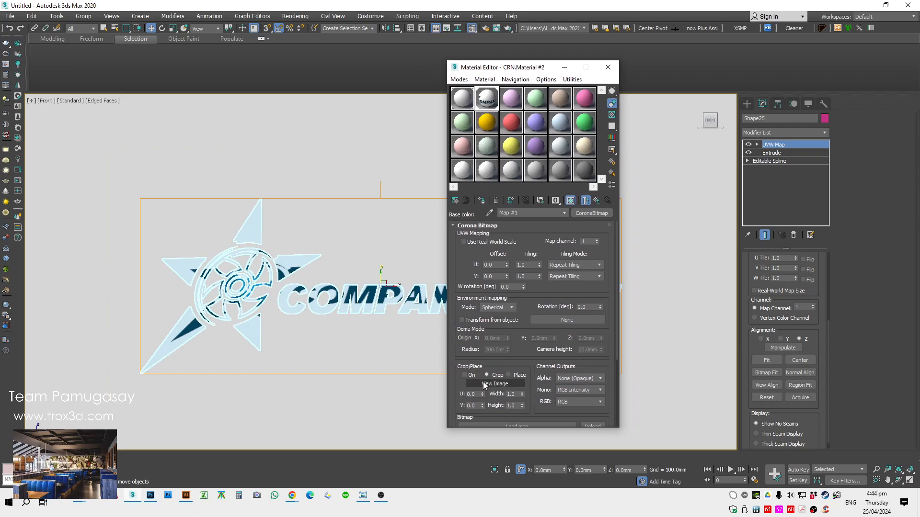
{"action": "scroll", "coordinate": [471, 318], "scroll_direction": "down", "scroll_amount": 1}
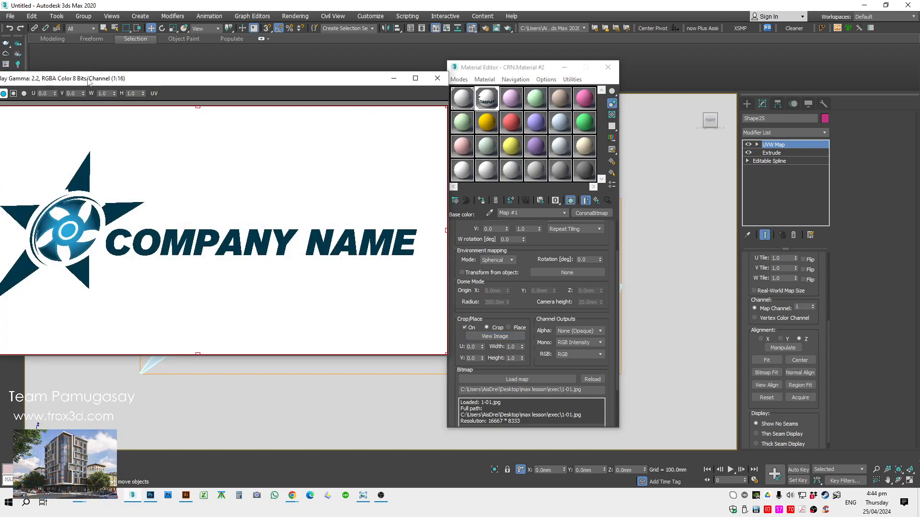
{"action": "left_click_drag", "start_coordinate": [87, 82], "coordinate": [253, 78]}
- Crop the logo image on all four sides to the star and company name, at about U 0.06, V 0.18, width 0.87, height 0.64
{"action": "left_click_drag", "start_coordinate": [115, 226], "coordinate": [144, 235]}
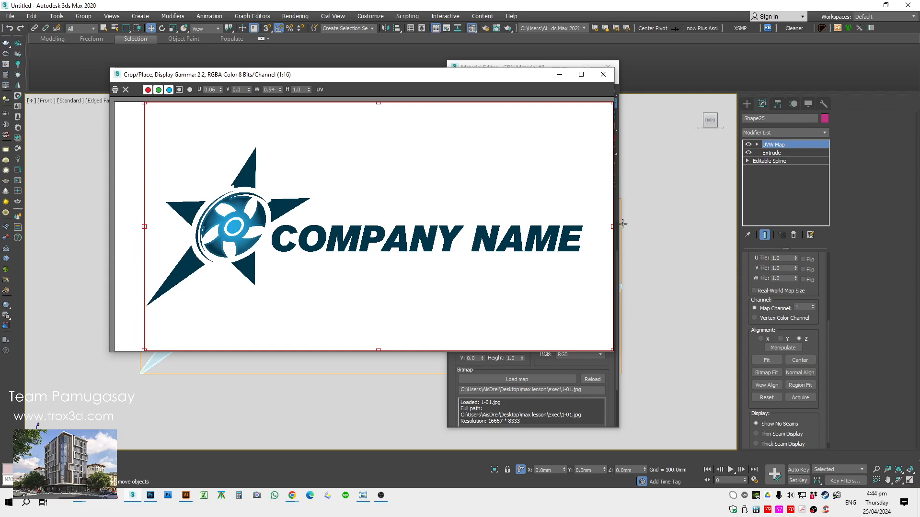
{"action": "left_click_drag", "start_coordinate": [612, 226], "coordinate": [582, 227]}
{"action": "left_click_drag", "start_coordinate": [365, 105], "coordinate": [342, 147]}
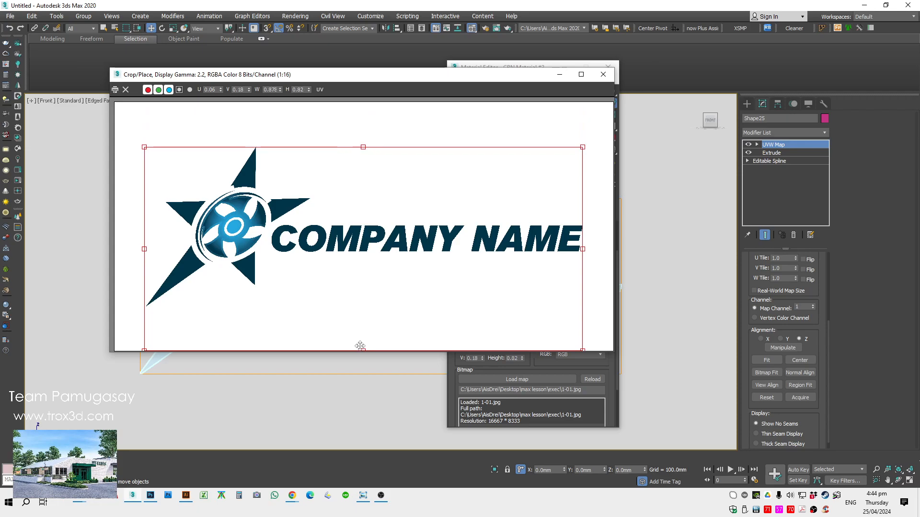
{"action": "left_click_drag", "start_coordinate": [362, 350], "coordinate": [374, 307]}
- Fine-tune the left crop edge against the tip of the star's long lower point and close the crop window
{"action": "scroll", "coordinate": [138, 285], "scroll_direction": "up", "scroll_amount": 2}
{"action": "middle_click_drag", "start_coordinate": [163, 268], "coordinate": [258, 221]}
{"action": "scroll", "coordinate": [258, 221], "scroll_direction": "down", "scroll_amount": 1}
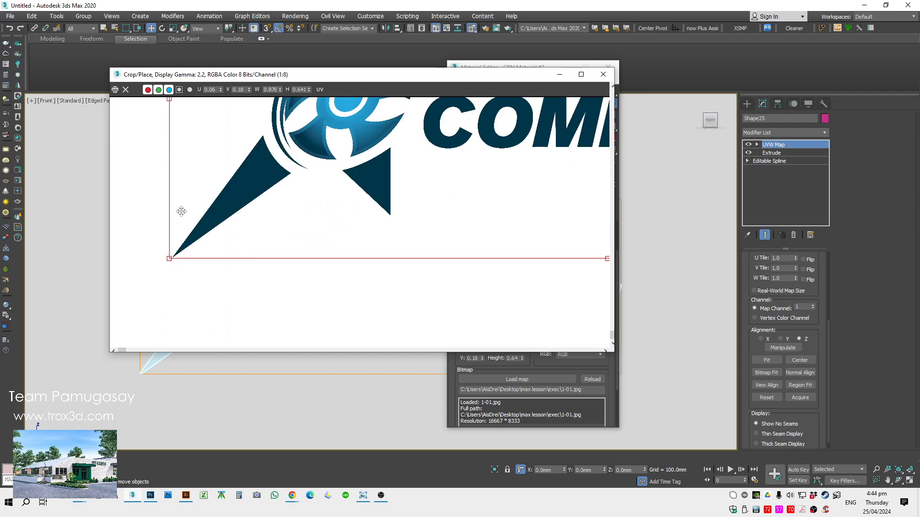
{"action": "scroll", "coordinate": [185, 322], "scroll_direction": "down", "scroll_amount": 1}
{"action": "scroll", "coordinate": [143, 226], "scroll_direction": "up", "scroll_amount": 1}
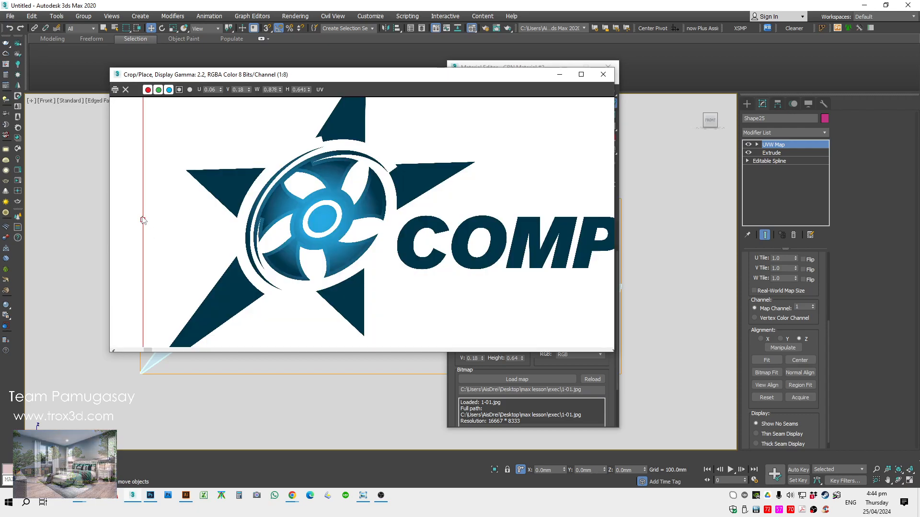
{"action": "left_click_drag", "start_coordinate": [143, 220], "coordinate": [144, 220]}
{"action": "scroll", "coordinate": [227, 191], "scroll_direction": "down", "scroll_amount": 1}
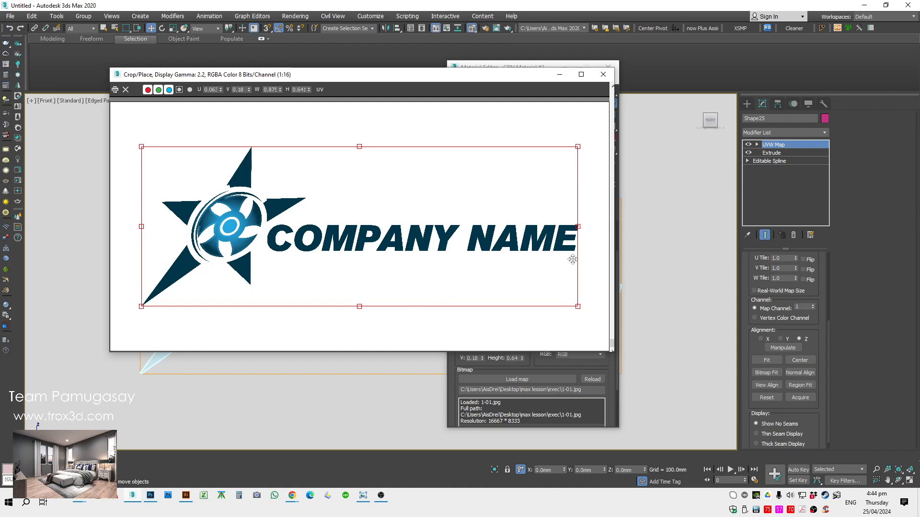
{"action": "scroll", "coordinate": [587, 233], "scroll_direction": "up", "scroll_amount": 2}
{"action": "scroll", "coordinate": [570, 234], "scroll_direction": "down", "scroll_amount": 2}
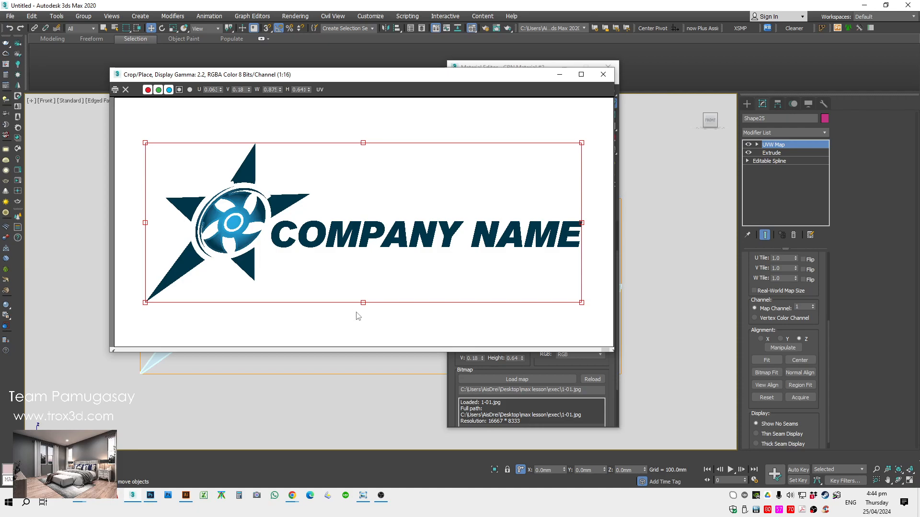
{"action": "left_click", "coordinate": [604, 74]}
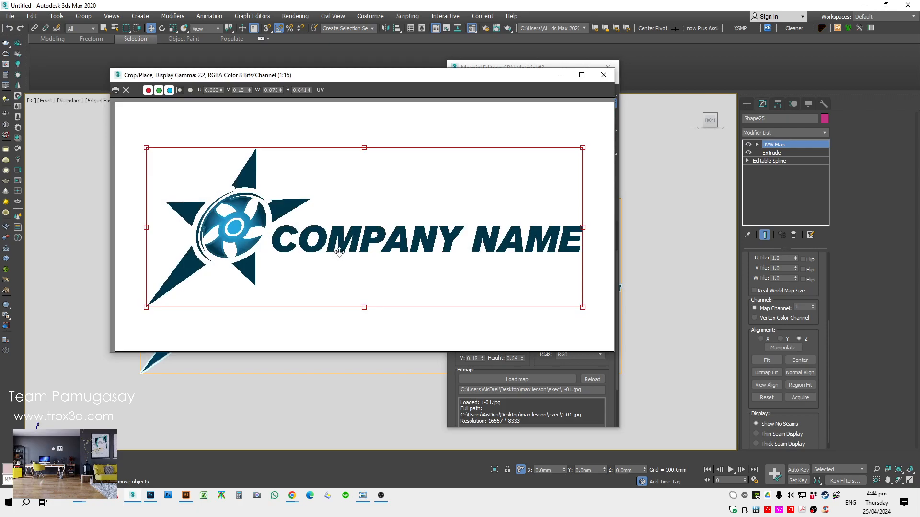
- Recheck the crop frame around the logo, close it, and inspect how the texture fits the logo edges in the front view
{"action": "scroll", "coordinate": [439, 249], "scroll_direction": "down", "scroll_amount": 3}
{"action": "scroll", "coordinate": [380, 237], "scroll_direction": "up", "scroll_amount": 3}
{"action": "left_click", "coordinate": [603, 75]}
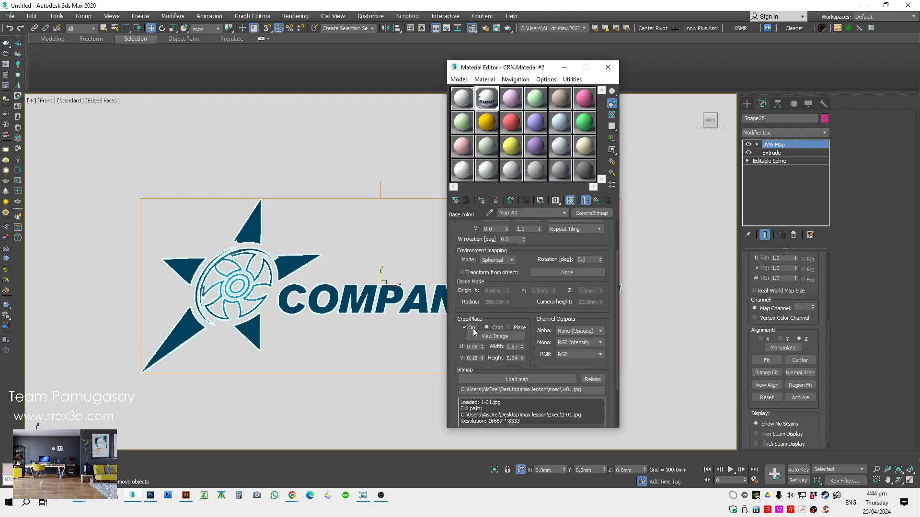
{"action": "left_click_drag", "start_coordinate": [514, 70], "coordinate": [758, 55]}
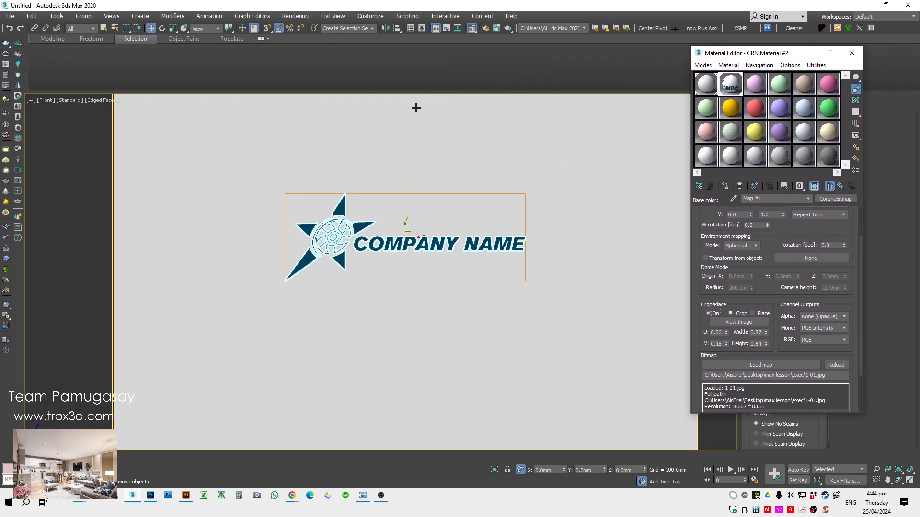
{"action": "scroll", "coordinate": [336, 269], "scroll_direction": "up", "scroll_amount": 6}
{"action": "scroll", "coordinate": [288, 240], "scroll_direction": "down", "scroll_amount": 8}
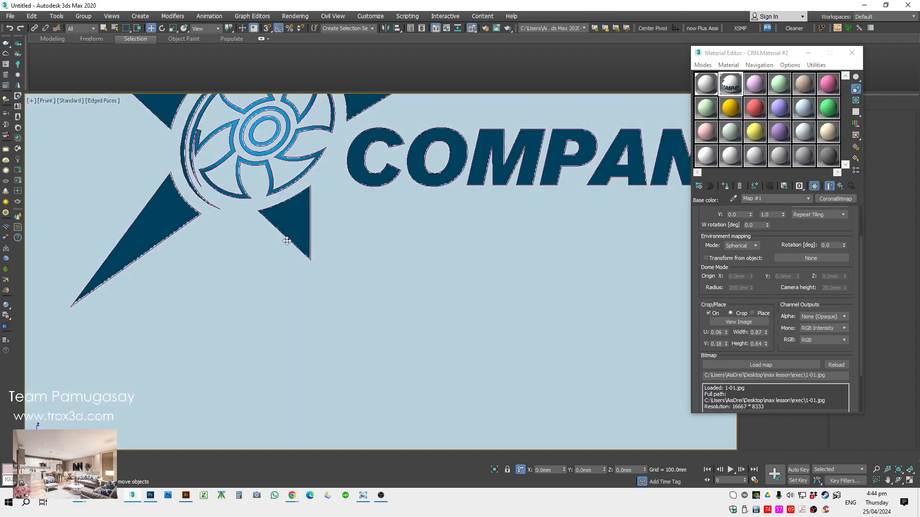
- Orbit to an angled view of the logo and set the environment background colour to light grey
{"action": "middle_click_drag", "start_coordinate": [369, 260], "coordinate": [390, 287], "text": "alt"}
{"action": "key", "text": "f"}
{"action": "key", "text": "space"}
{"action": "key", "text": "8"}
{"action": "left_click", "coordinate": [338, 150]}
{"action": "left_click", "coordinate": [285, 102]}
{"action": "left_click", "coordinate": [363, 150]}
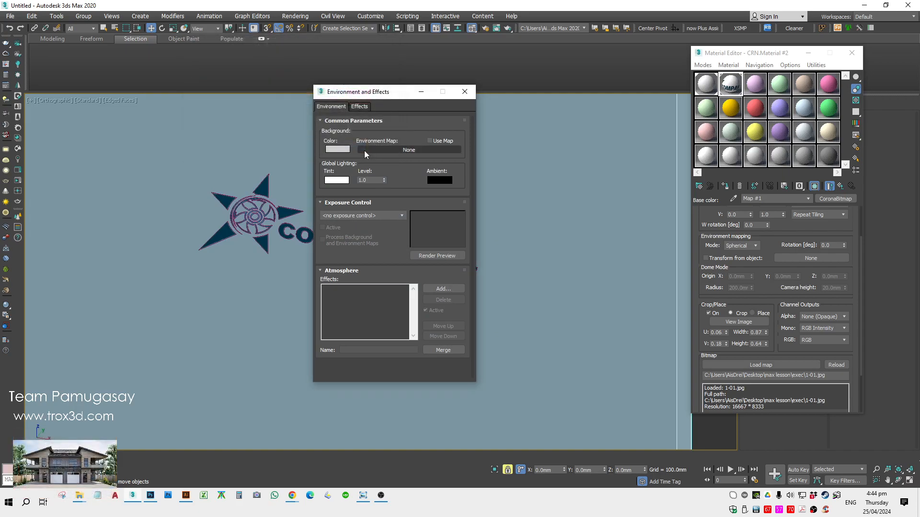
{"action": "left_click", "coordinate": [468, 92]}
- Run a Corona test render of the angled logo close-up and stop it
{"action": "scroll", "coordinate": [397, 201], "scroll_direction": "up", "scroll_amount": 3}
{"action": "middle_click_drag", "start_coordinate": [398, 199], "coordinate": [411, 189]}
{"action": "left_click", "coordinate": [508, 28]}
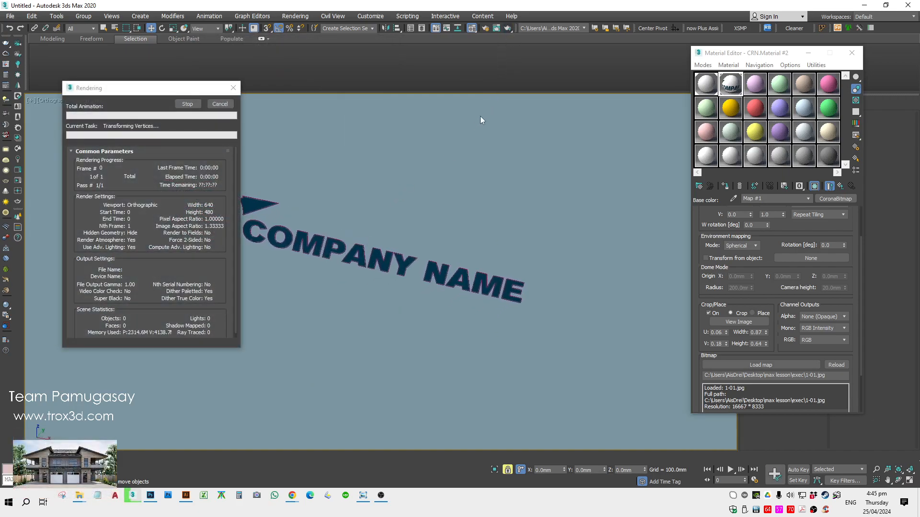
{"action": "scroll", "coordinate": [230, 218], "scroll_direction": "up", "scroll_amount": 1}
{"action": "scroll", "coordinate": [230, 218], "scroll_direction": "down", "scroll_amount": 1}
{"action": "left_click_drag", "start_coordinate": [551, 92], "coordinate": [579, 92]}
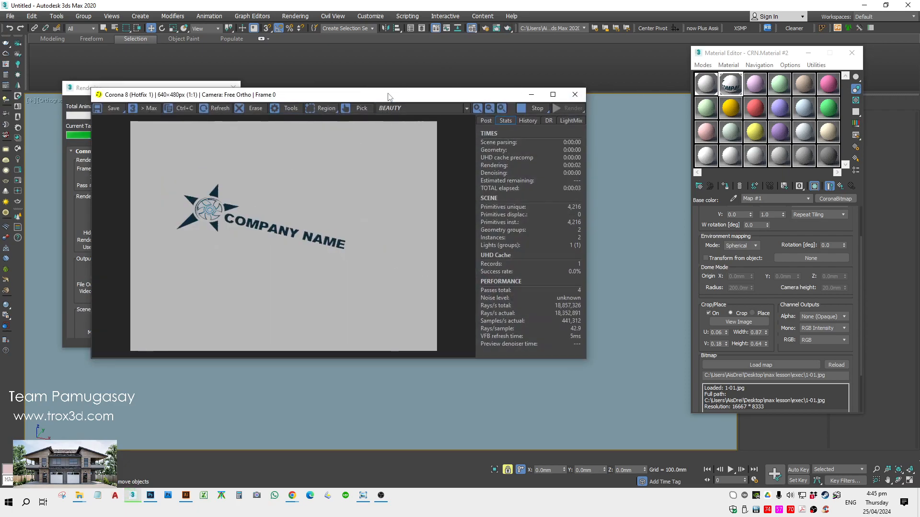
{"action": "left_click", "coordinate": [531, 109]}
- Frame the whole wall with the logo in the orthographic view and start a new Corona render
{"action": "left_click_drag", "start_coordinate": [507, 96], "coordinate": [919, 88]}
{"action": "scroll", "coordinate": [384, 214], "scroll_direction": "down", "scroll_amount": 3}
{"action": "scroll", "coordinate": [348, 260], "scroll_direction": "down", "scroll_amount": 4}
{"action": "middle_click_drag", "start_coordinate": [383, 214], "coordinate": [442, 240]}
{"action": "scroll", "coordinate": [450, 236], "scroll_direction": "up", "scroll_amount": 2}
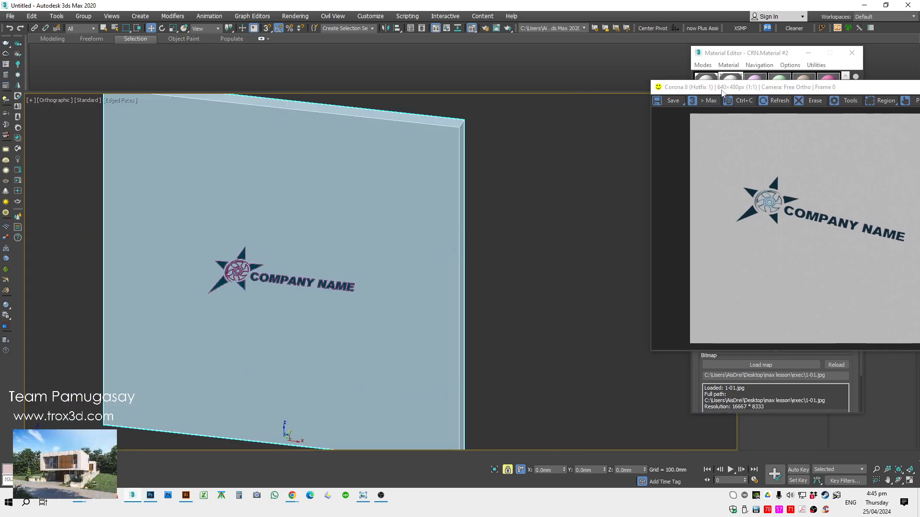
{"action": "left_click_drag", "start_coordinate": [723, 91], "coordinate": [467, 112]}
{"action": "key", "text": "shift+q"}
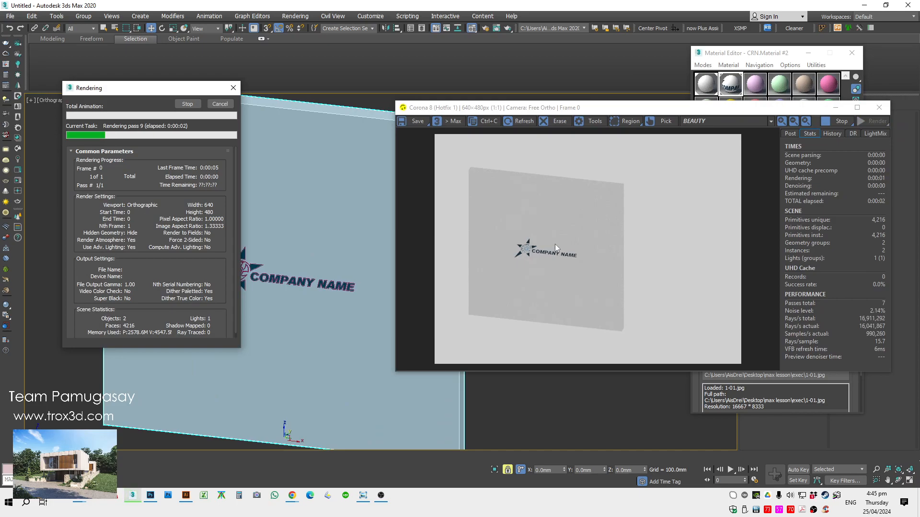
- Examine the logo on the wall up close in the render, then cancel the rendering
{"action": "scroll", "coordinate": [554, 244], "scroll_direction": "up", "scroll_amount": 1}
{"action": "scroll", "coordinate": [553, 246], "scroll_direction": "down", "scroll_amount": 1}
{"action": "scroll", "coordinate": [577, 262], "scroll_direction": "up", "scroll_amount": 1}
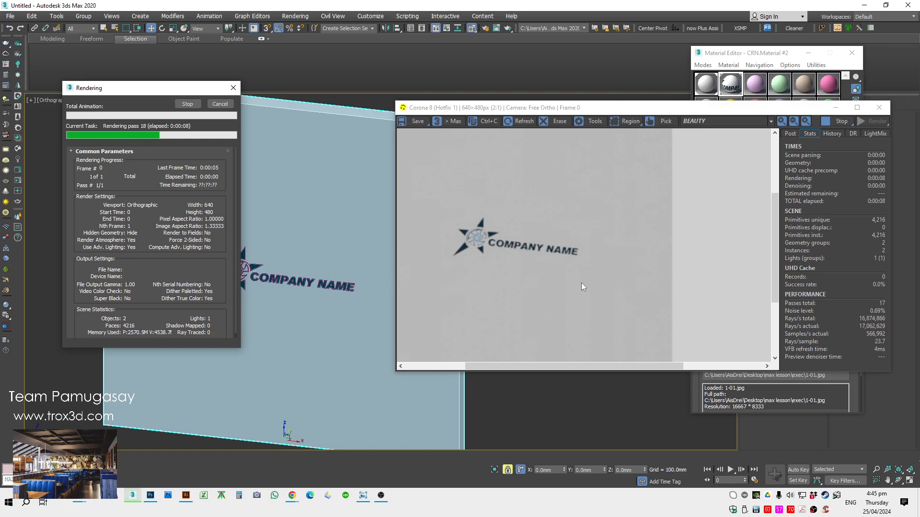
{"action": "scroll", "coordinate": [541, 290], "scroll_direction": "down", "scroll_amount": 1}
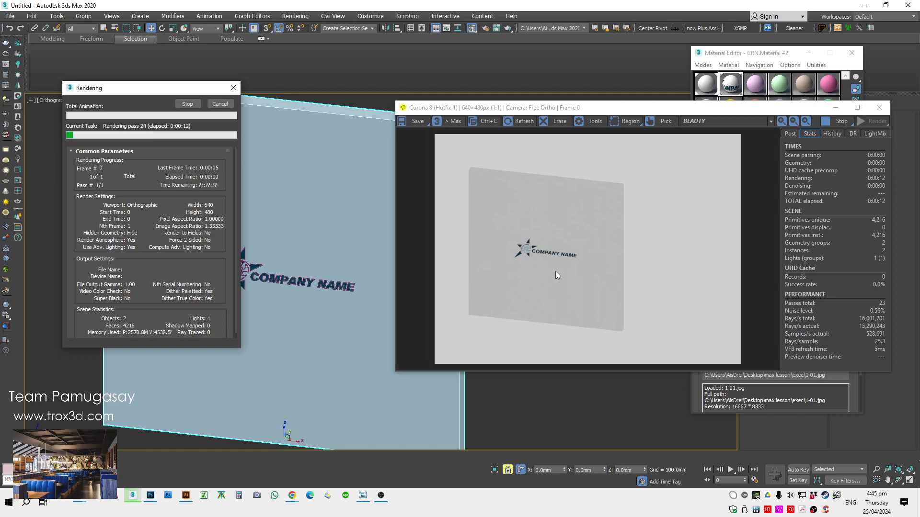
{"action": "scroll", "coordinate": [536, 231], "scroll_direction": "up", "scroll_amount": 1}
{"action": "scroll", "coordinate": [536, 234], "scroll_direction": "down", "scroll_amount": 1}
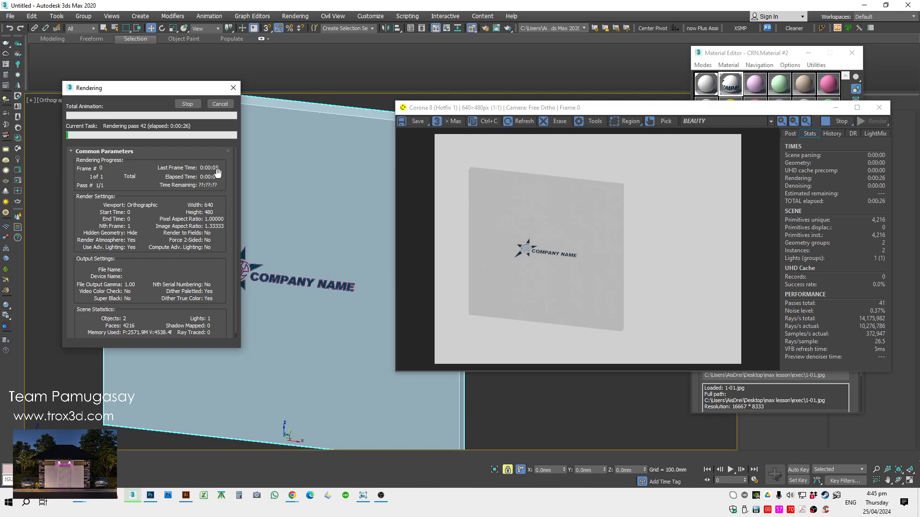
{"action": "left_click", "coordinate": [220, 104]}
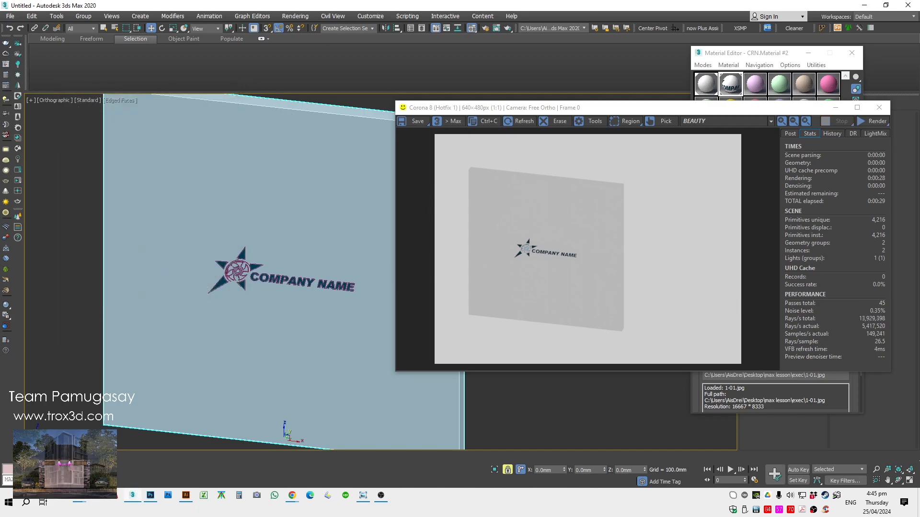